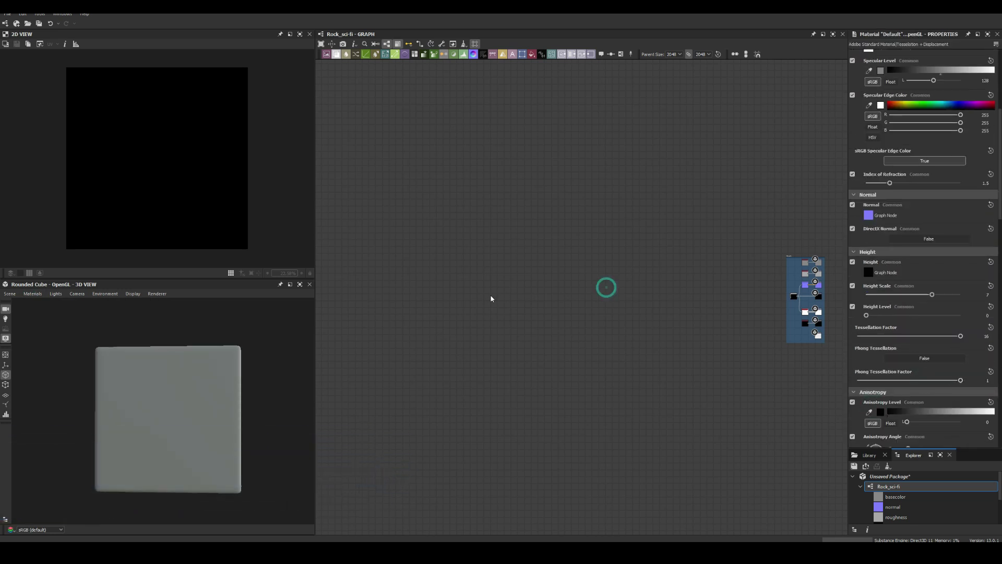
Add a Tile Sampler node with its pattern set to Disc.
{"action": "left_click", "coordinate": [491, 298]}
{"action": "key", "text": "space"}
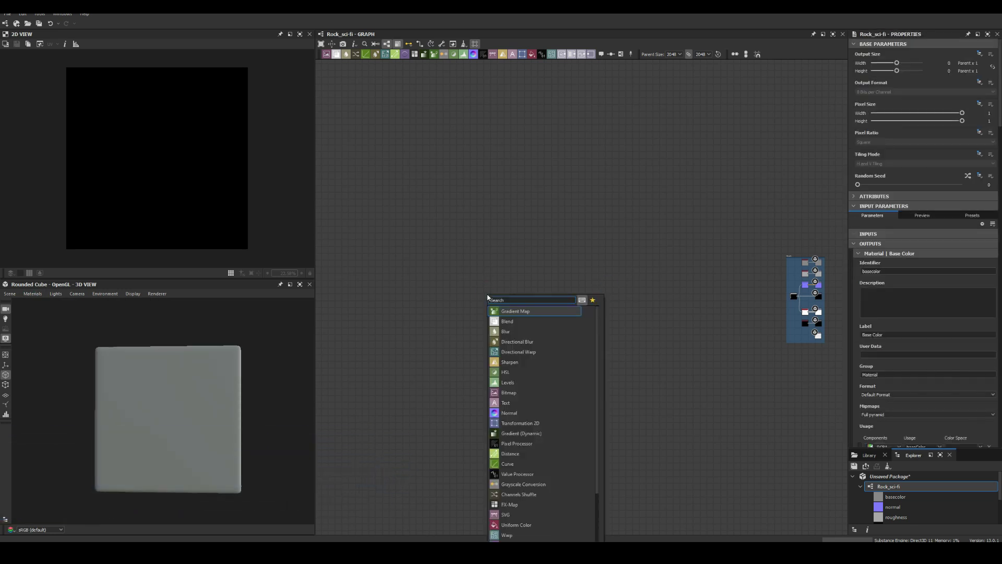
{"action": "left_click", "coordinate": [513, 405]}
{"action": "left_click", "coordinate": [887, 342]}
{"action": "left_click", "coordinate": [883, 372]}
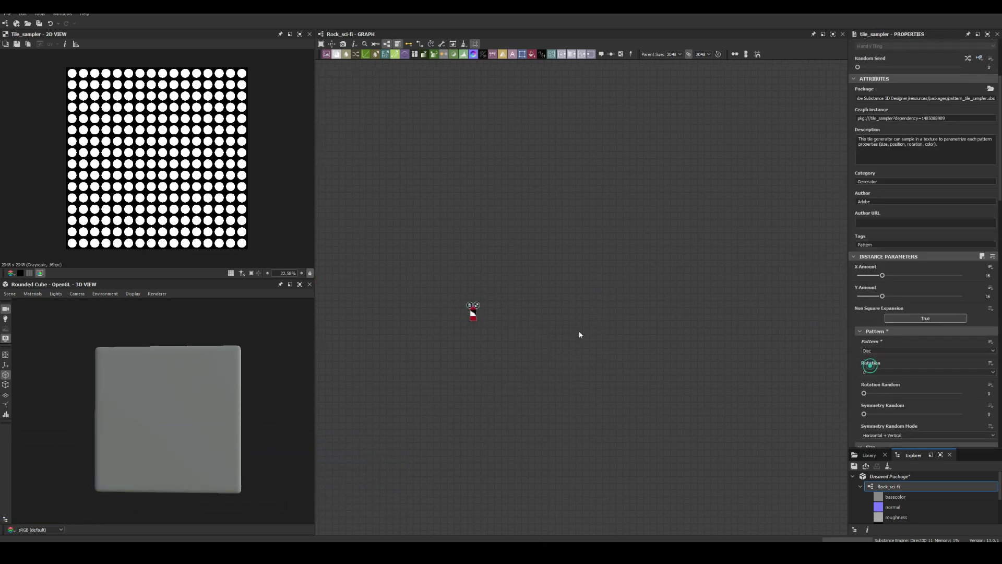
{"action": "scroll", "coordinate": [580, 333], "scroll_direction": "up", "scroll_amount": 5}
Chain Flood Fill, Flood Fill to Random Grayscale and Histogram Select, lowering Range to 0.04.
{"action": "key", "text": "space"}
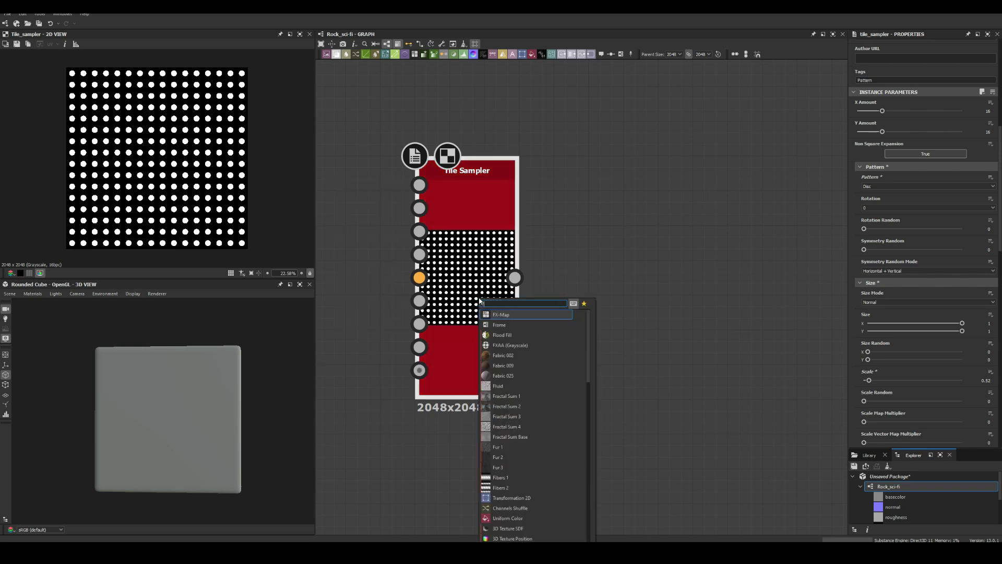
{"action": "type", "text": "flo"}
{"action": "left_click", "coordinate": [533, 374]}
{"action": "left_click", "coordinate": [674, 314]}
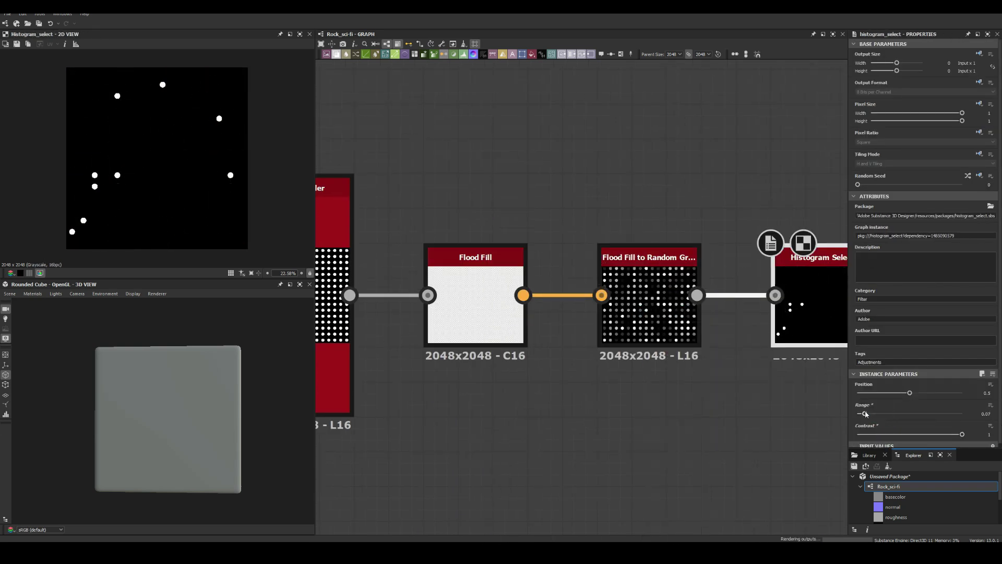
{"action": "left_click", "coordinate": [995, 417]}
{"action": "scroll", "coordinate": [585, 314], "scroll_direction": "down", "scroll_amount": 3}
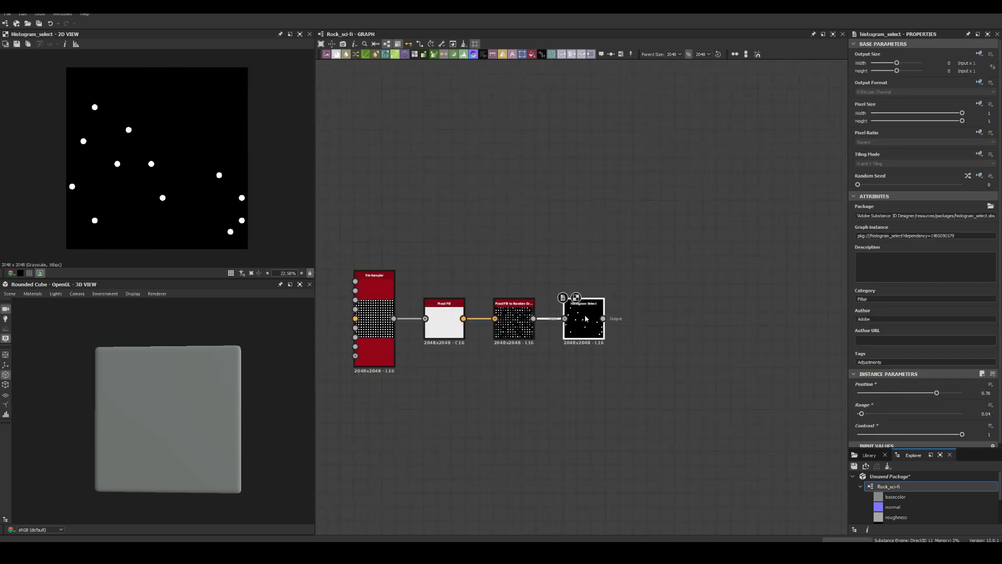
{"action": "scroll", "coordinate": [548, 292], "scroll_direction": "down", "scroll_amount": 2}
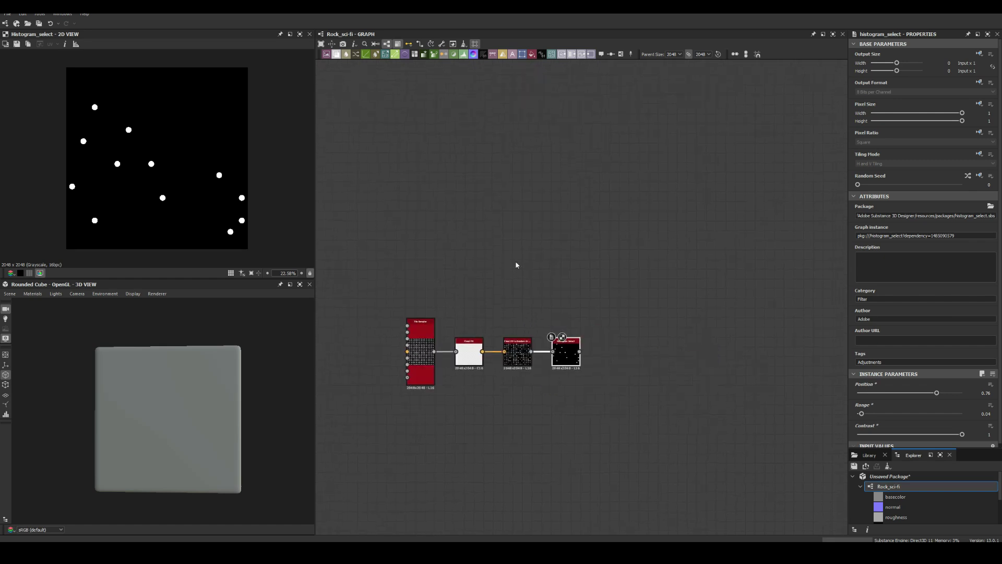
{"action": "middle_click_drag", "start_coordinate": [517, 275], "coordinate": [498, 322]}
{"action": "key", "text": "space"}
Add a new Tile Sampler and a Polygon with Transformation 2D, enlarging and offsetting the hexagon.
{"action": "type", "text": "tile"}
{"action": "key", "text": "Return"}
{"action": "key", "text": "space"}
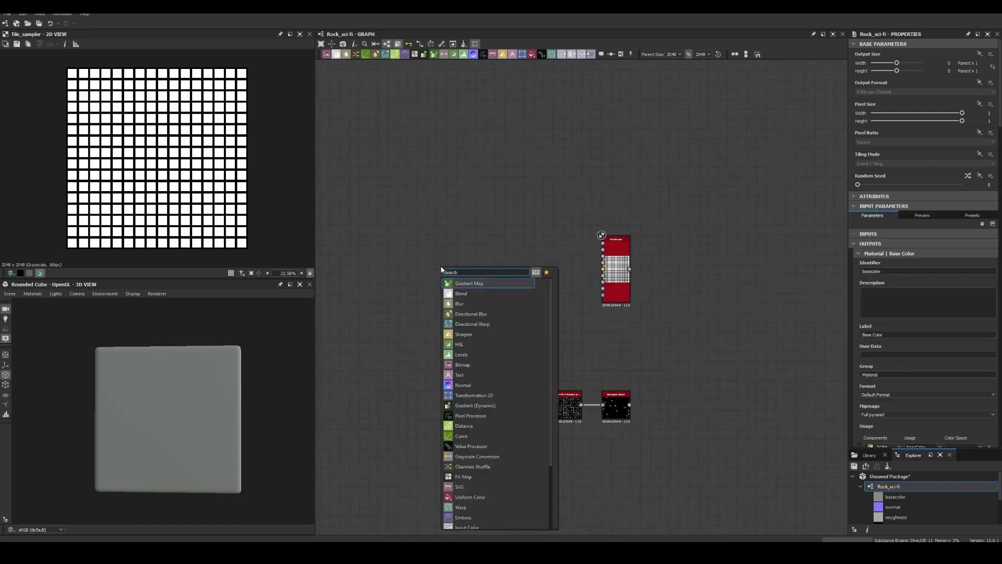
{"action": "type", "text": "olygon"}
{"action": "key", "text": "Return"}
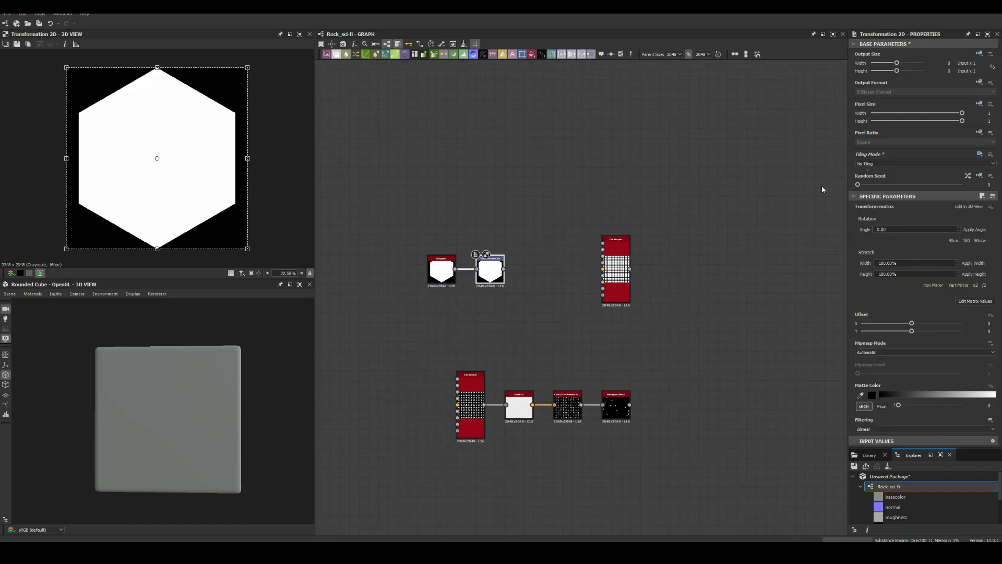
{"action": "left_click_drag", "start_coordinate": [253, 252], "coordinate": [315, 251]}
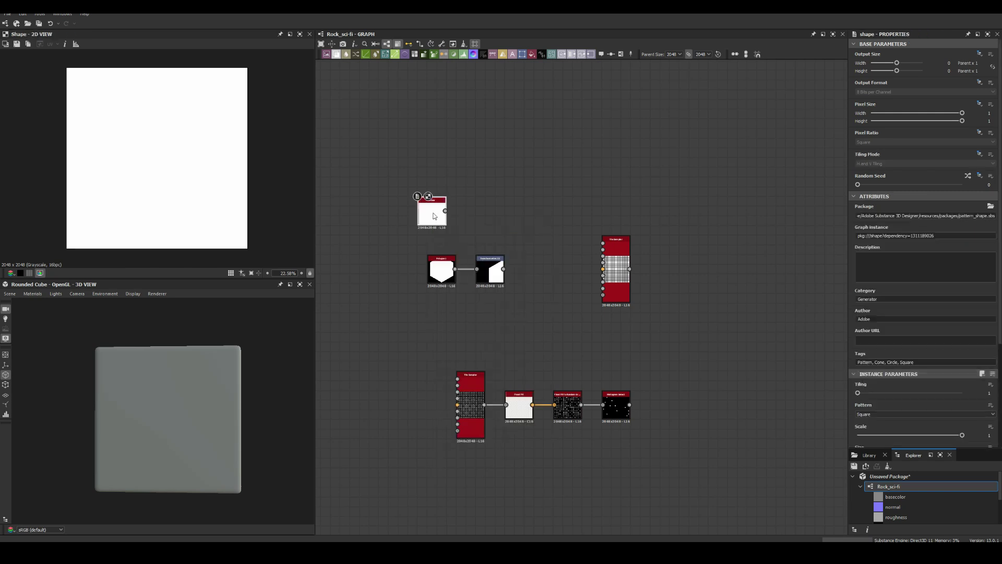
Inspect the Transformation 2D and Blend nodes, then add an Edge Detect after the Blend.
{"action": "left_click", "coordinate": [496, 270]}
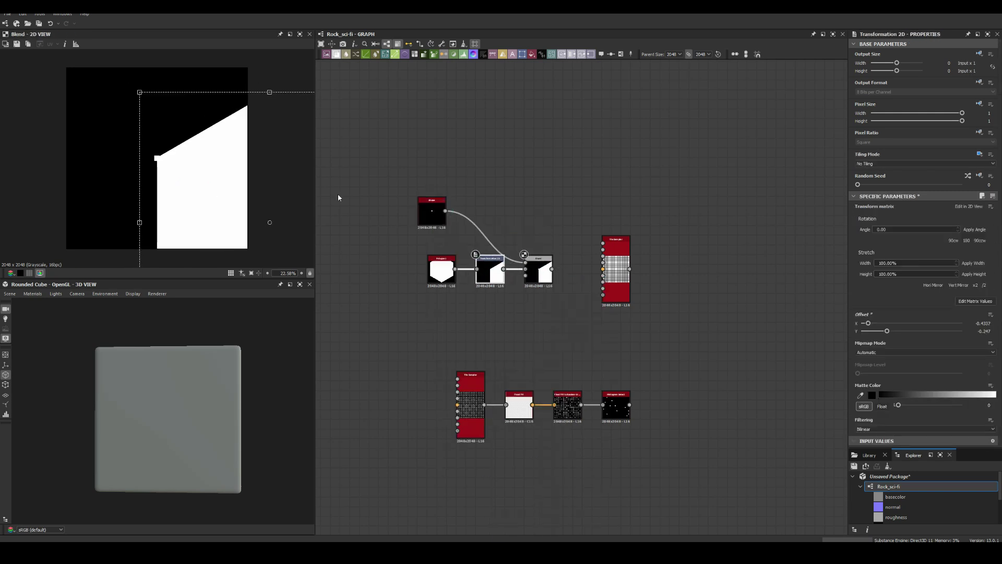
{"action": "scroll", "coordinate": [217, 190], "scroll_direction": "up", "scroll_amount": 3}
{"action": "scroll", "coordinate": [240, 101], "scroll_direction": "down", "scroll_amount": 6}
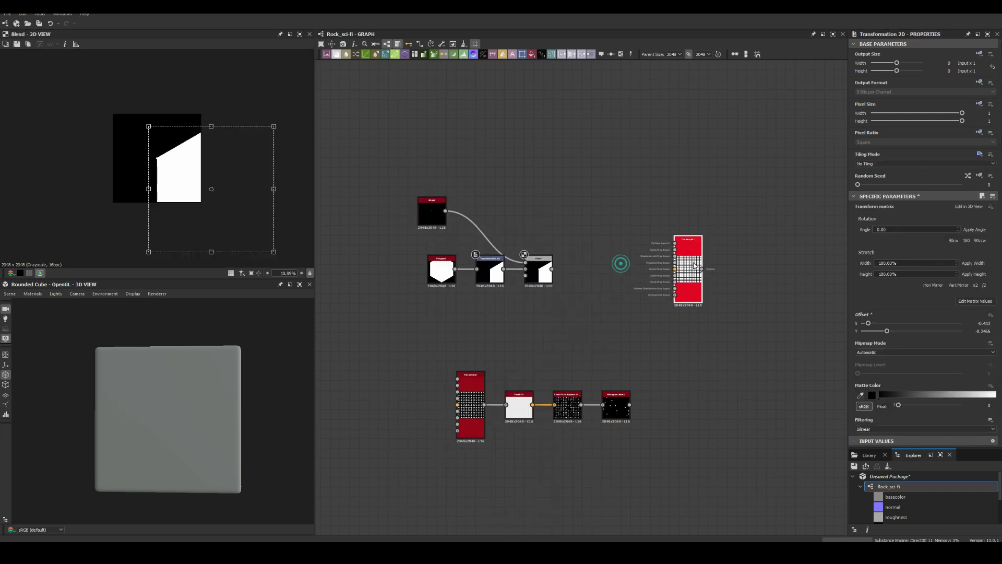
{"action": "left_click", "coordinate": [543, 266]}
{"action": "scroll", "coordinate": [545, 263], "scroll_direction": "up", "scroll_amount": 3}
{"action": "scroll", "coordinate": [608, 239], "scroll_direction": "down", "scroll_amount": 3}
{"action": "scroll", "coordinate": [571, 257], "scroll_direction": "up", "scroll_amount": 3}
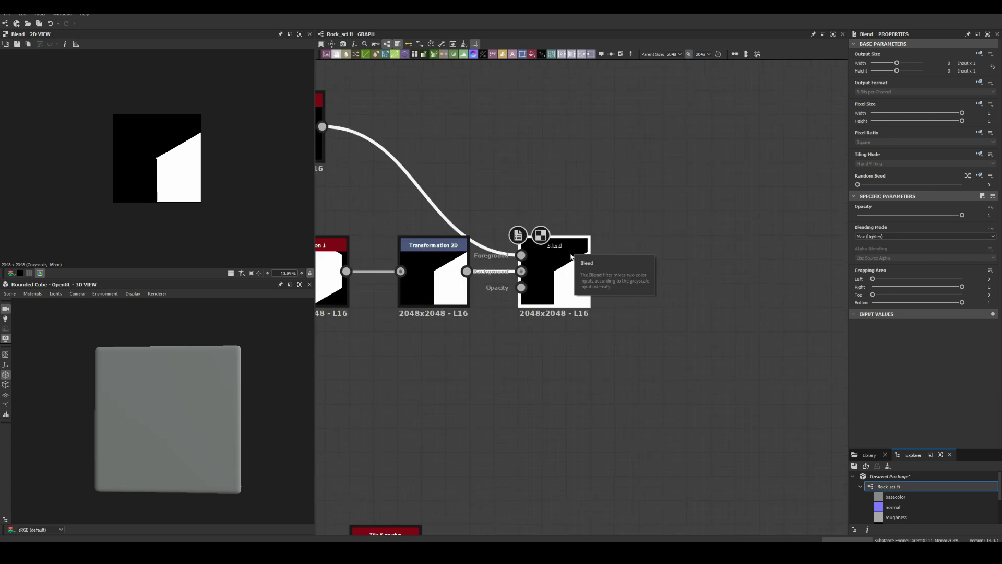
{"action": "key", "text": "space"}
{"action": "left_click", "coordinate": [579, 267]}
{"action": "scroll", "coordinate": [574, 261], "scroll_direction": "down", "scroll_amount": 3}
{"action": "scroll", "coordinate": [519, 230], "scroll_direction": "up", "scroll_amount": 3}
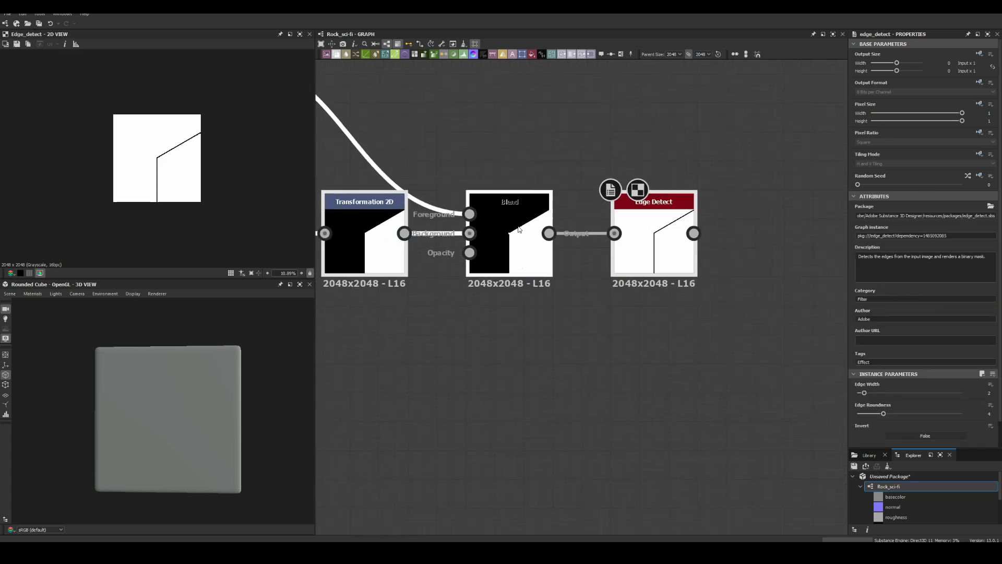
Add a Shape node and set the Blend mode to Add (Linear Dodge).
{"action": "key", "text": "space"}
{"action": "left_click_drag", "start_coordinate": [694, 147], "coordinate": [760, 243]}
{"action": "left_click", "coordinate": [879, 237]}
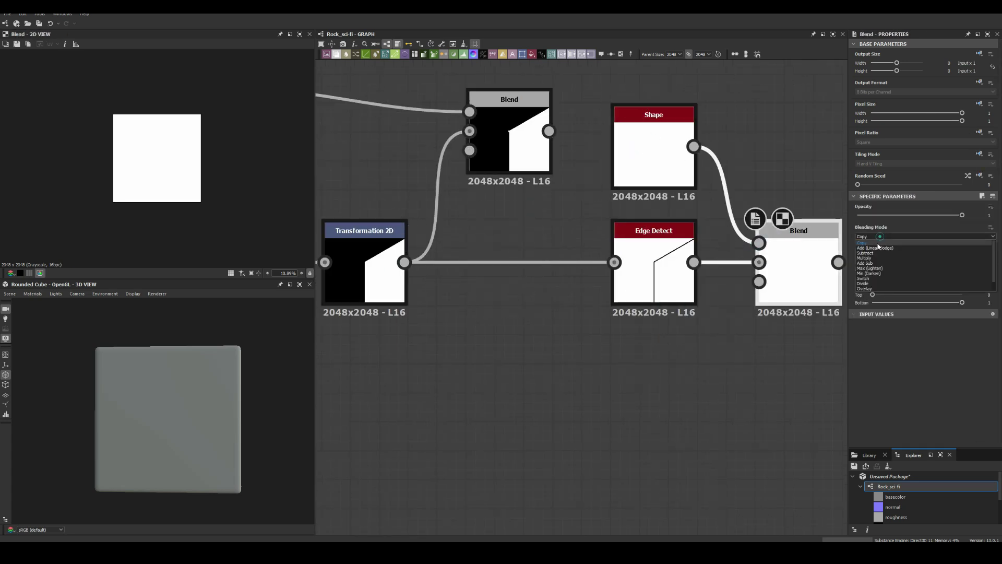
{"action": "scroll", "coordinate": [447, 292], "scroll_direction": "down", "scroll_amount": 3}
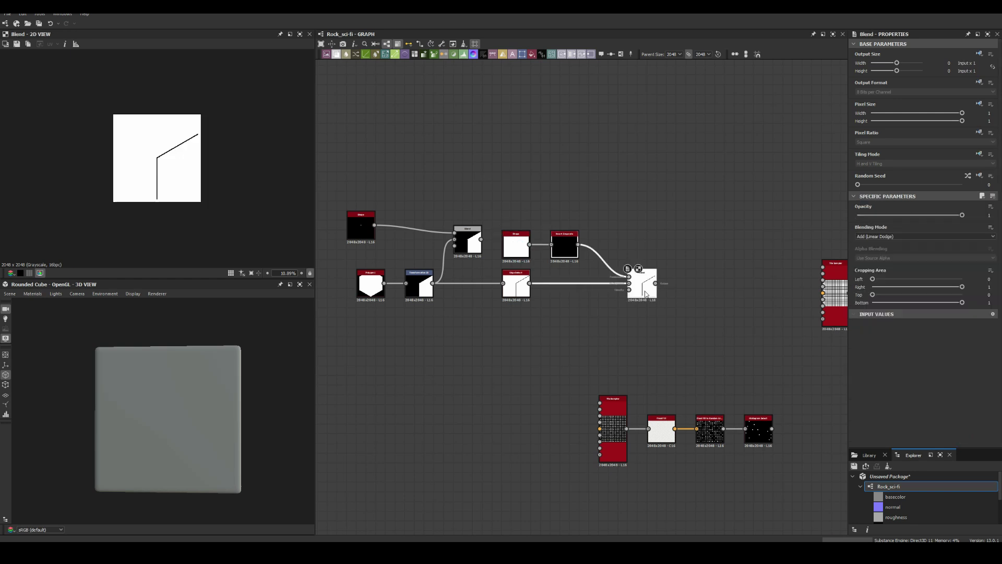
{"action": "scroll", "coordinate": [157, 157], "scroll_direction": "up", "scroll_amount": 3}
Paste an Edge Detect after the Blend with Edge Roundness 0 and preview the Blend output.
{"action": "key", "text": "ctrl+v"}
{"action": "key", "text": "ctrl+v"}
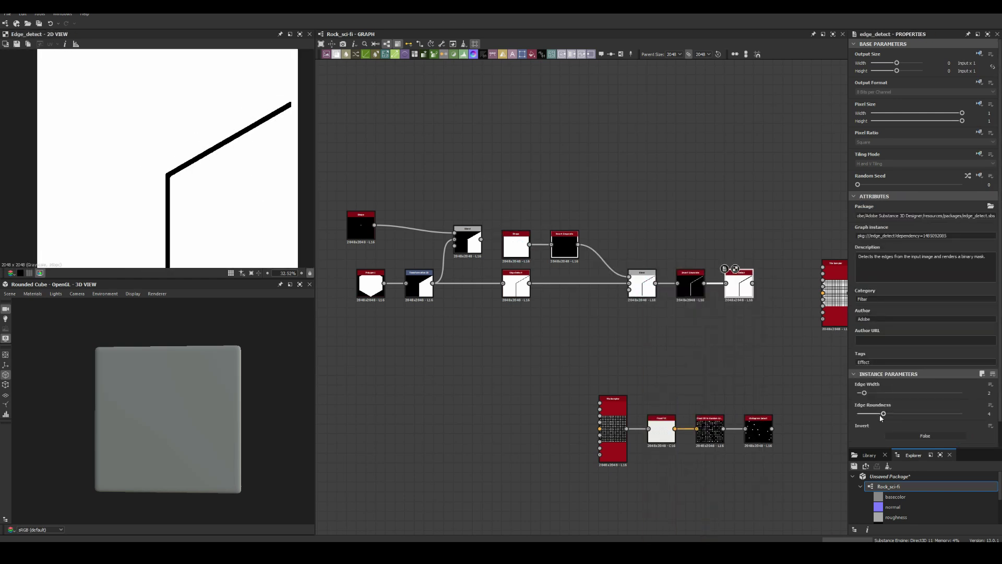
{"action": "left_click_drag", "start_coordinate": [860, 415], "coordinate": [856, 414]}
{"action": "scroll", "coordinate": [209, 172], "scroll_direction": "up", "scroll_amount": 4}
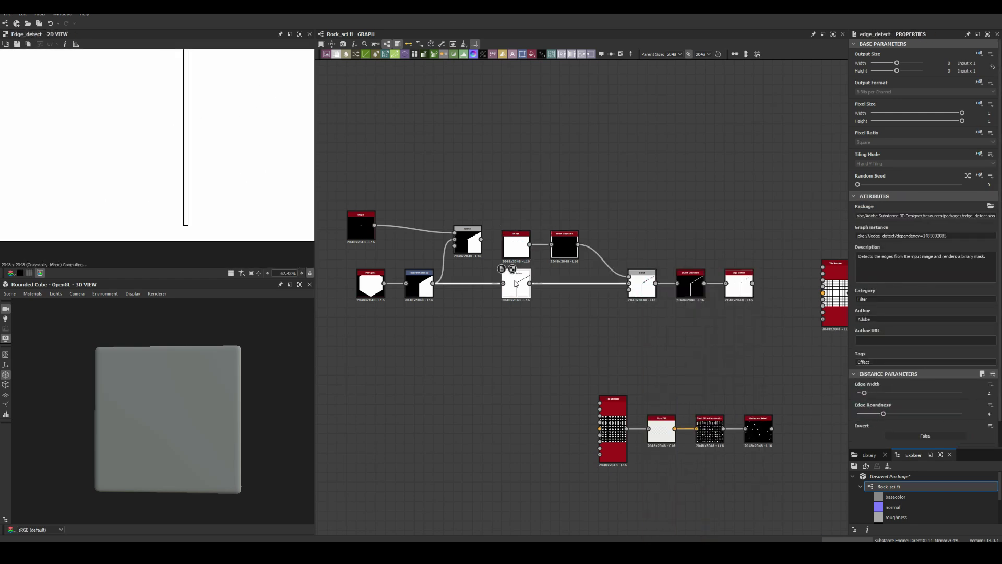
{"action": "double_click", "coordinate": [642, 283]}
{"action": "middle_click_drag", "start_coordinate": [806, 287], "coordinate": [661, 286]}
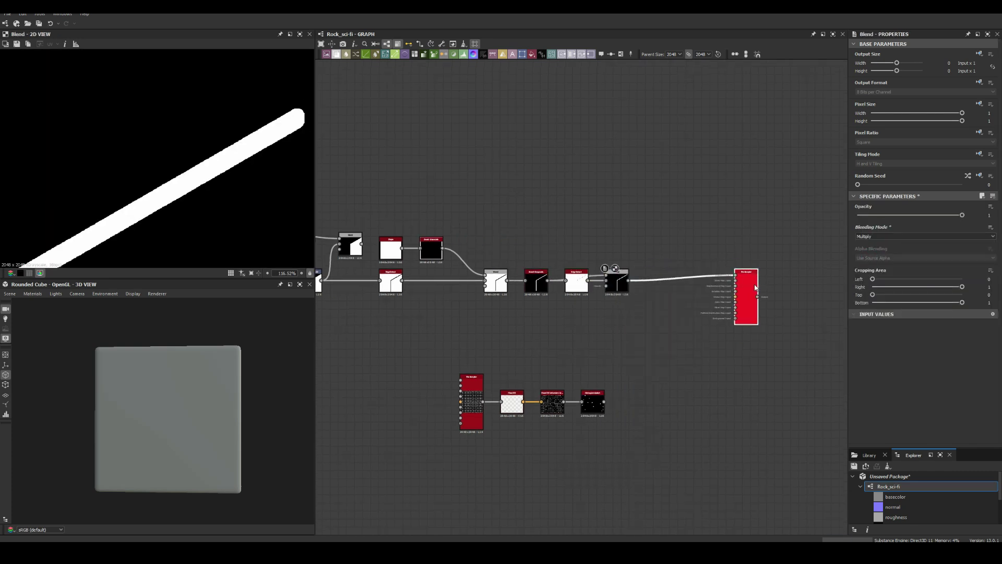
Preview the Tile Sampler and set its Mask Map Threshold to 0.12.
{"action": "double_click", "coordinate": [756, 287]}
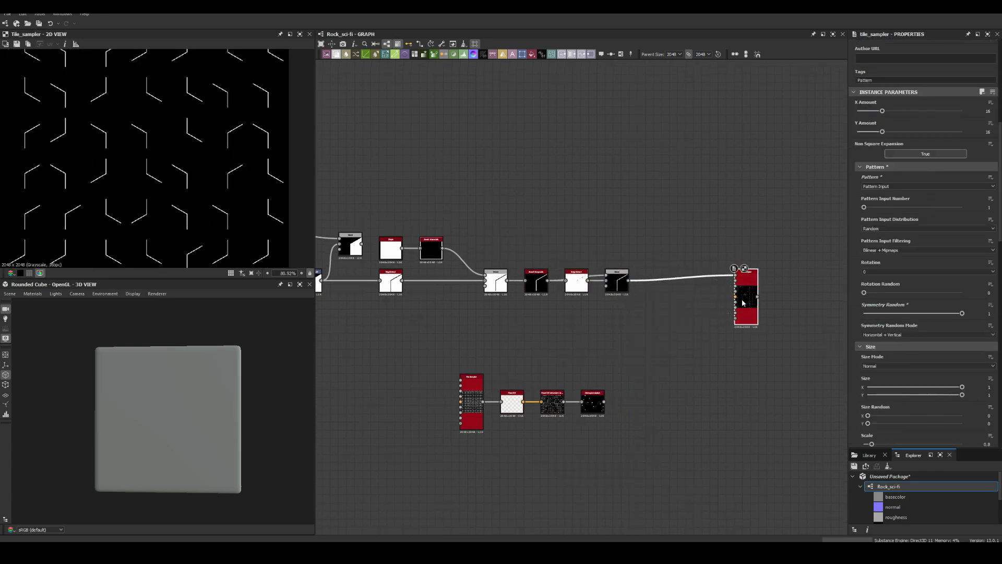
{"action": "scroll", "coordinate": [882, 347], "scroll_direction": "down", "scroll_amount": 10}
{"action": "left_click_drag", "start_coordinate": [864, 325], "coordinate": [878, 328]}
{"action": "scroll", "coordinate": [872, 190], "scroll_direction": "up", "scroll_amount": 5}
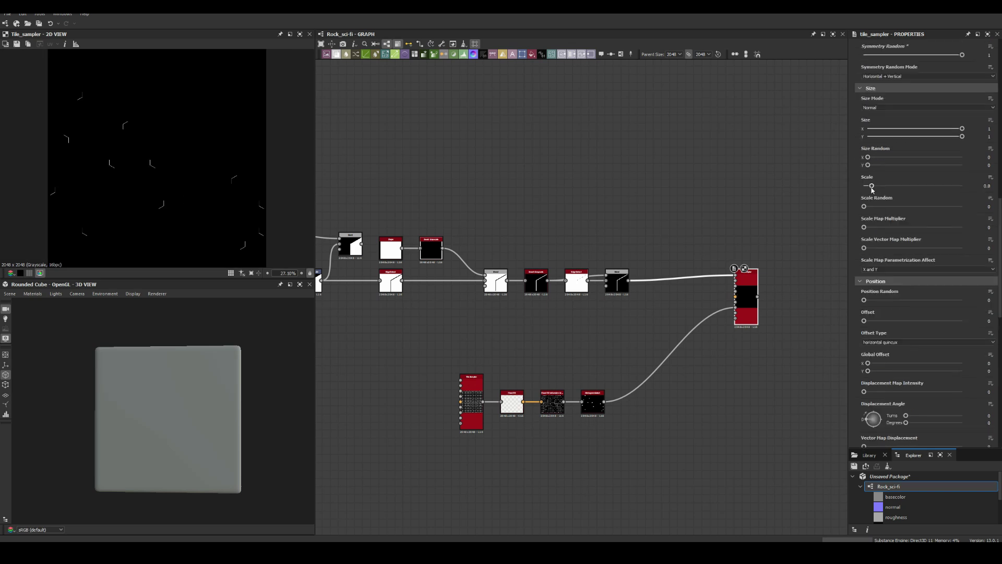
{"action": "scroll", "coordinate": [616, 402], "scroll_direction": "up", "scroll_amount": 3}
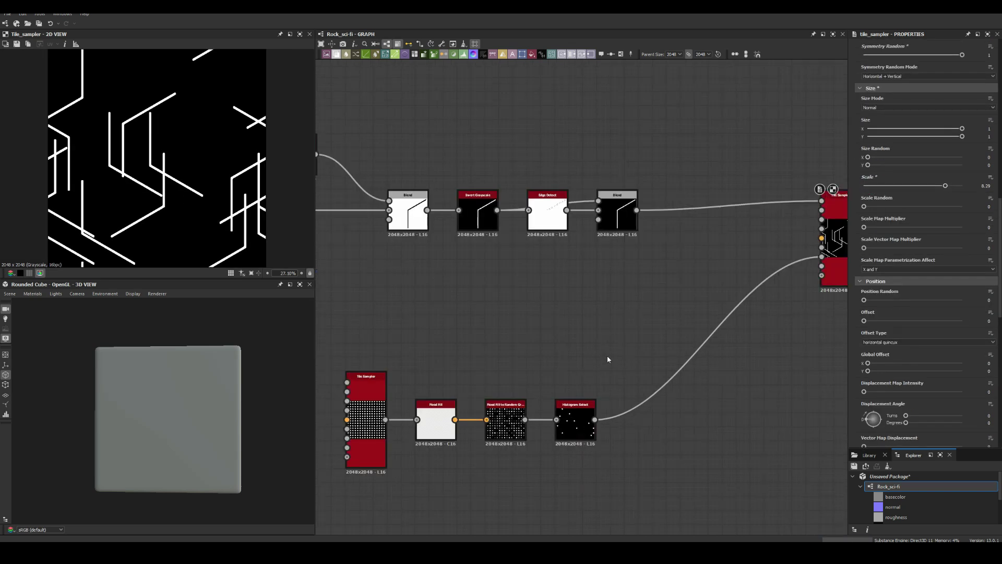
Add Flood Fill, Random Grayscale and Histogram Select for sparser dots, Multiply-blended with the first selection.
{"action": "left_click_drag", "start_coordinate": [595, 419], "coordinate": [600, 354]}
{"action": "left_click_drag", "start_coordinate": [678, 350], "coordinate": [780, 350]}
{"action": "left_click", "coordinate": [679, 313]}
{"action": "left_click", "coordinate": [752, 324]}
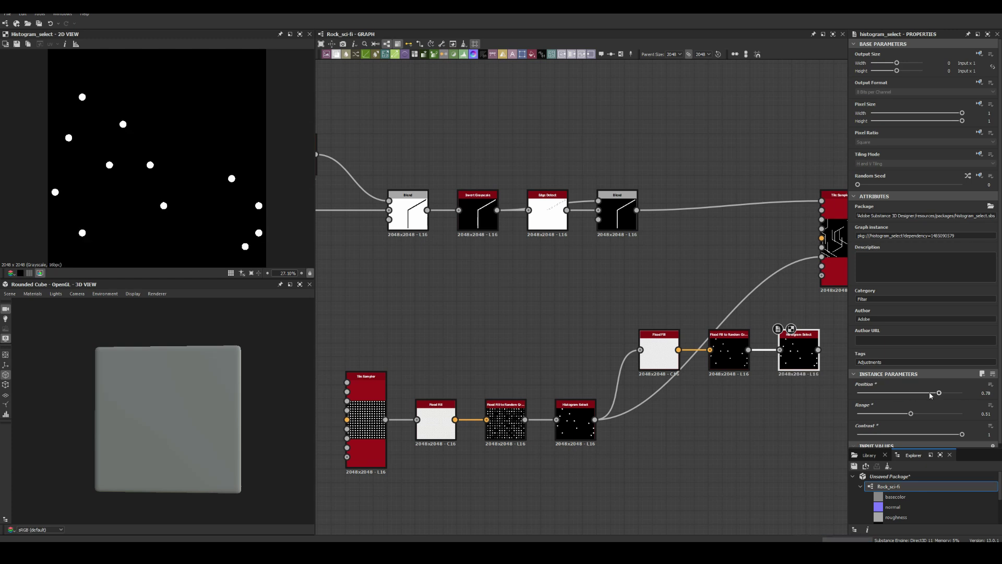
{"action": "double_click", "coordinate": [731, 356]}
{"action": "double_click", "coordinate": [799, 354]}
{"action": "scroll", "coordinate": [670, 285], "scroll_direction": "down", "scroll_amount": 2}
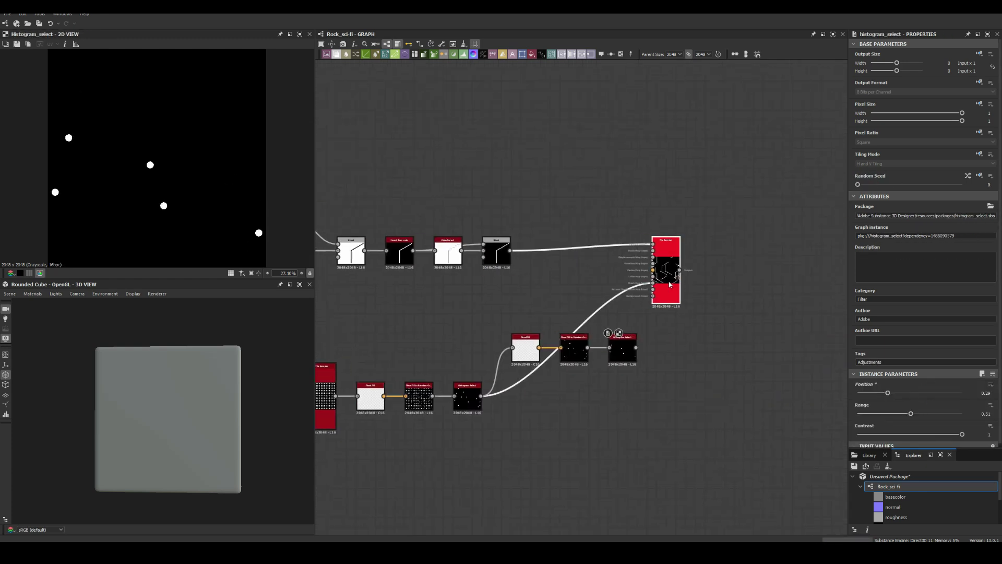
{"action": "key", "text": "b"}
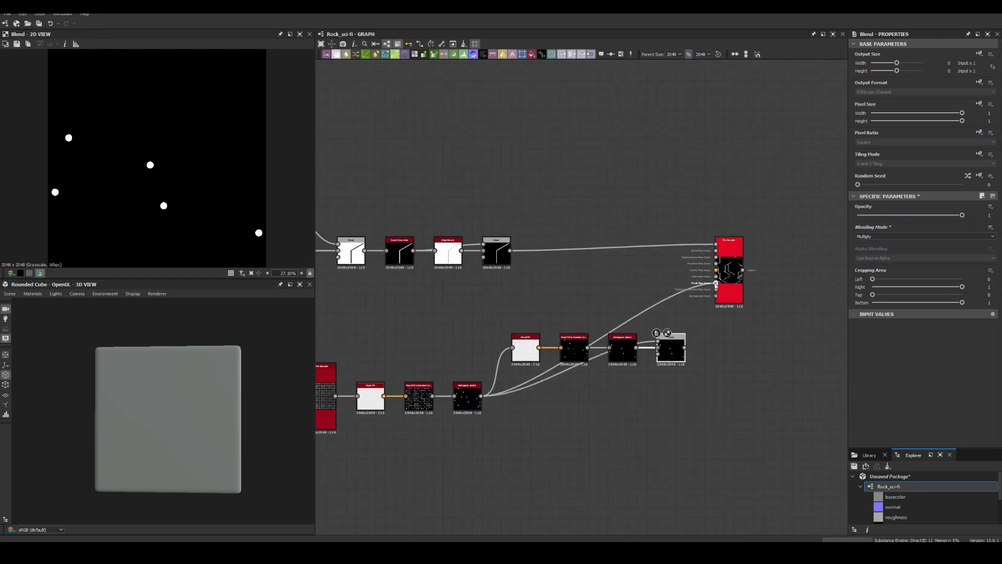
{"action": "double_click", "coordinate": [725, 282]}
Add a Shape node squashed into a thin vertical line.
{"action": "scroll", "coordinate": [575, 193], "scroll_direction": "down", "scroll_amount": 2}
{"action": "key", "text": "space"}
{"action": "type", "text": "shape"}
{"action": "key", "text": "Return"}
{"action": "scroll", "coordinate": [962, 386], "scroll_direction": "down", "scroll_amount": 3}
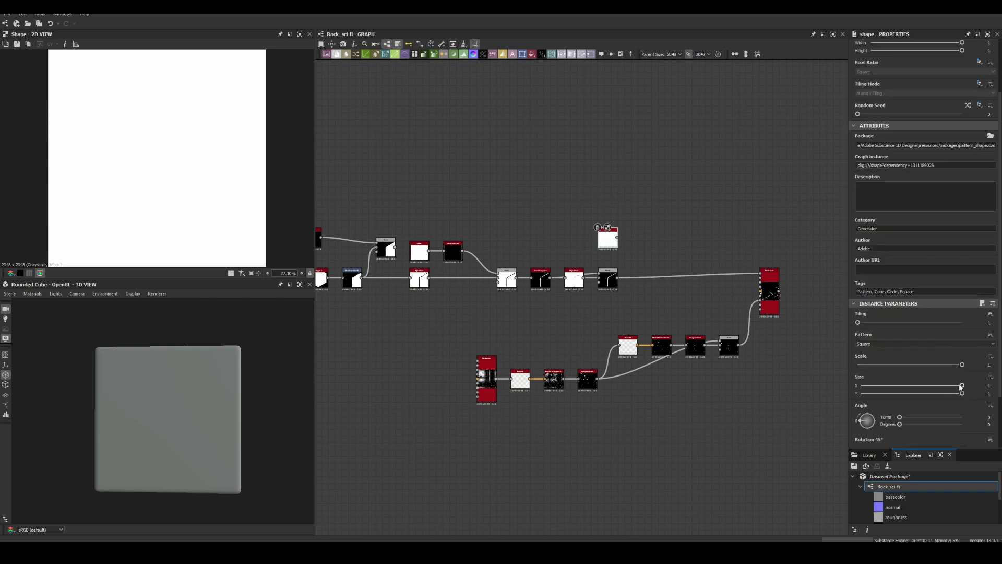
{"action": "left_click_drag", "start_coordinate": [962, 386], "coordinate": [864, 385]}
{"action": "scroll", "coordinate": [605, 233], "scroll_direction": "up", "scroll_amount": 2}
Add Blend nodes for the line shapes and wire the new Blend into the Tile Sampler.
{"action": "key", "text": "b"}
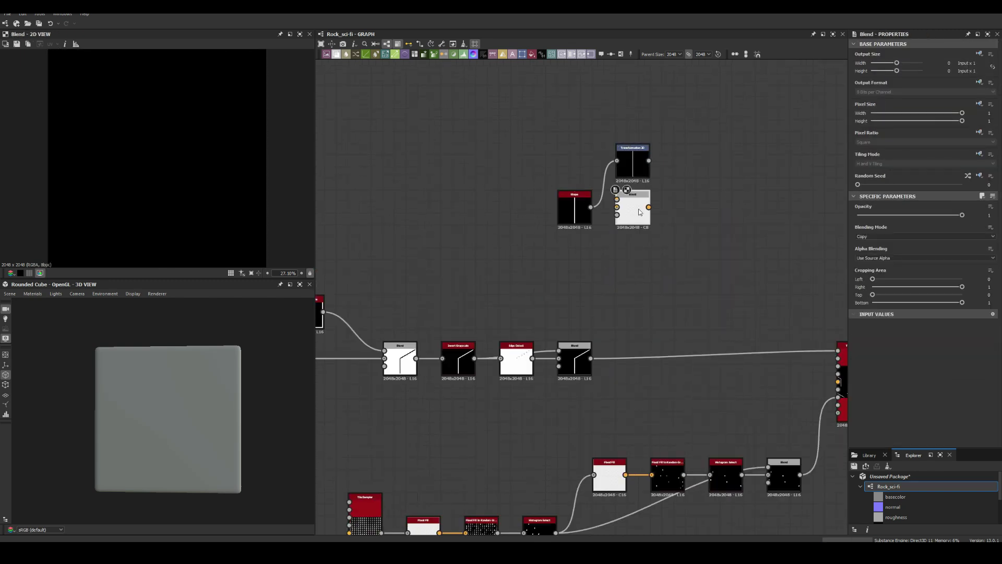
{"action": "scroll", "coordinate": [745, 246], "scroll_direction": "down", "scroll_amount": 2}
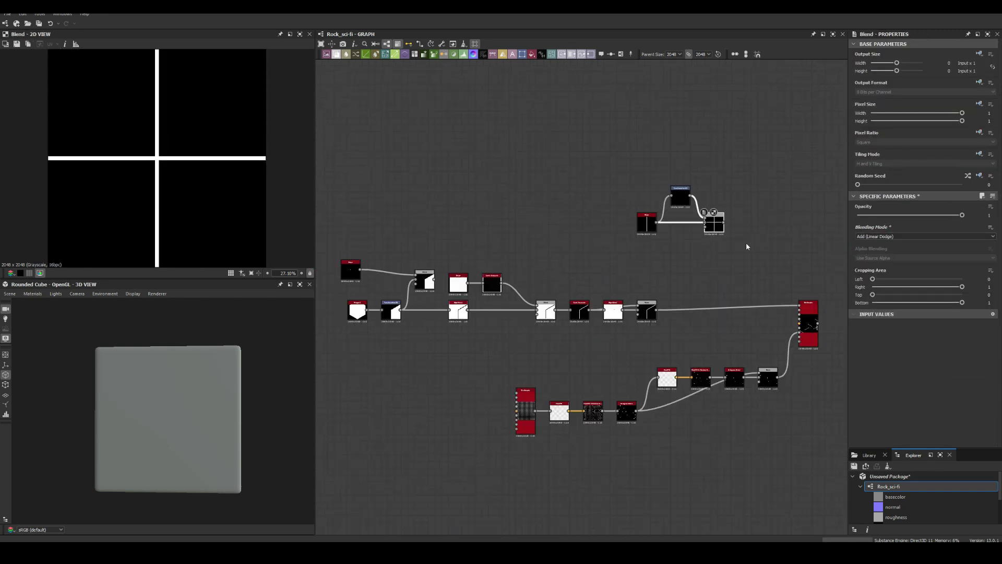
{"action": "double_click", "coordinate": [628, 304]}
{"action": "key", "text": "b"}
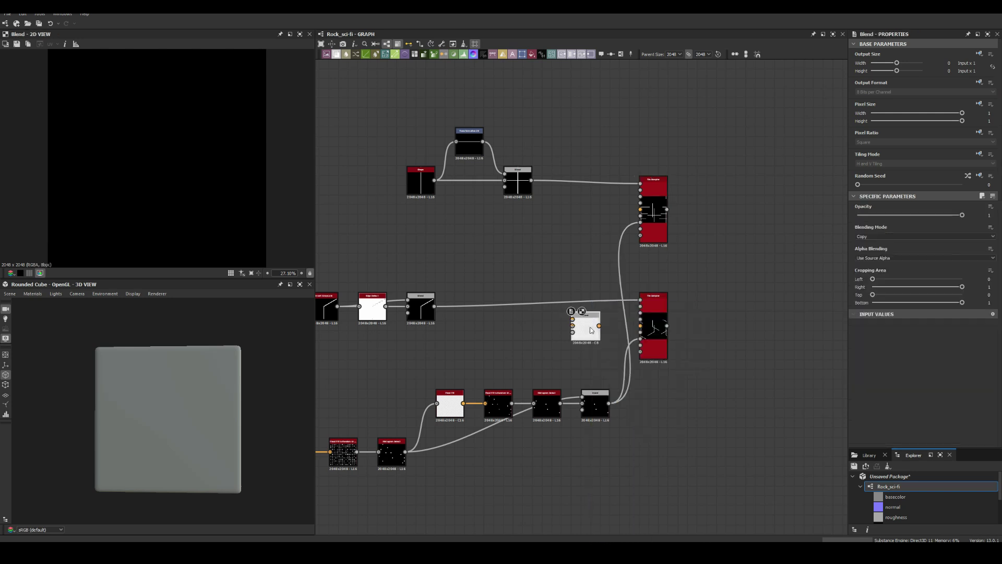
{"action": "left_click_drag", "start_coordinate": [600, 326], "coordinate": [641, 222]}
{"action": "double_click", "coordinate": [654, 209]}
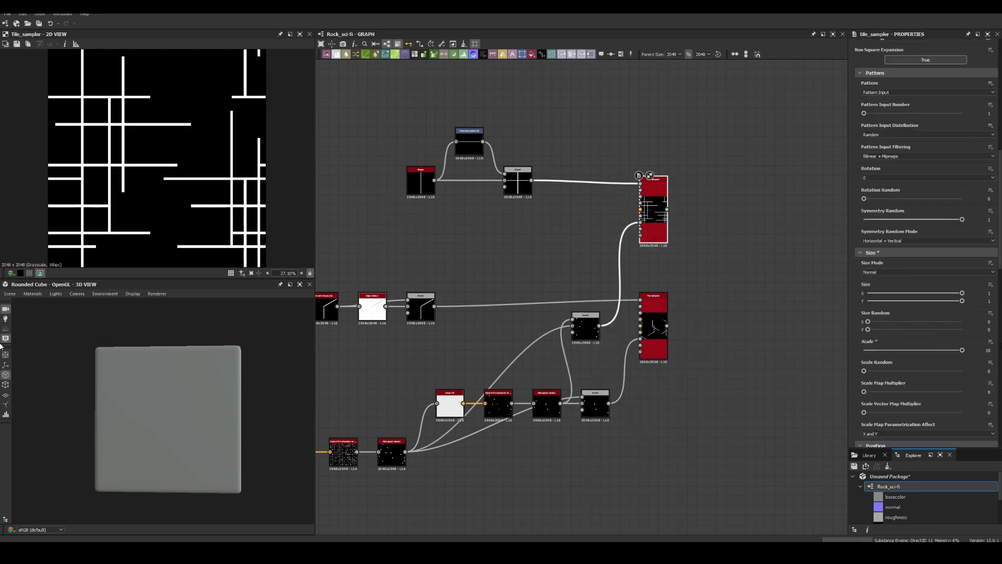
Set the upper grid Tile Sampler's Scale to about 10.95 and preview the combined panel lines.
{"action": "scroll", "coordinate": [204, 199], "scroll_direction": "down", "scroll_amount": 1}
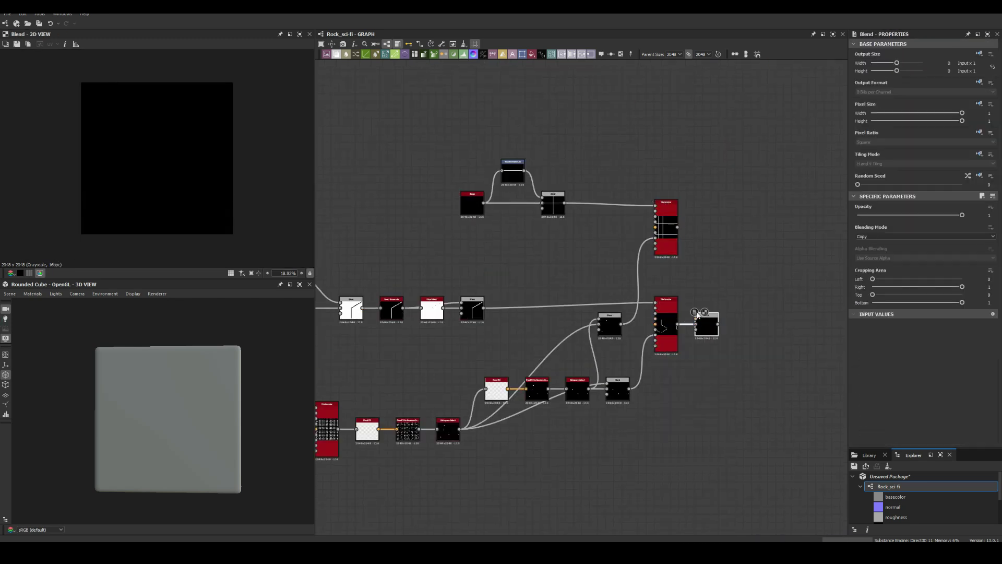
{"action": "scroll", "coordinate": [157, 182], "scroll_direction": "down", "scroll_amount": 1}
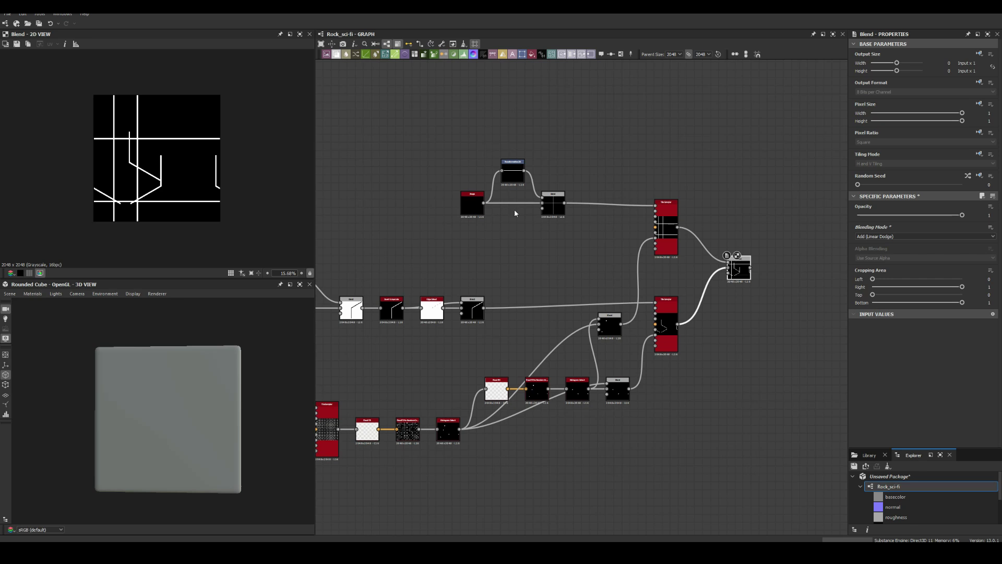
{"action": "scroll", "coordinate": [572, 264], "scroll_direction": "up", "scroll_amount": 1}
{"action": "left_click", "coordinate": [711, 282]}
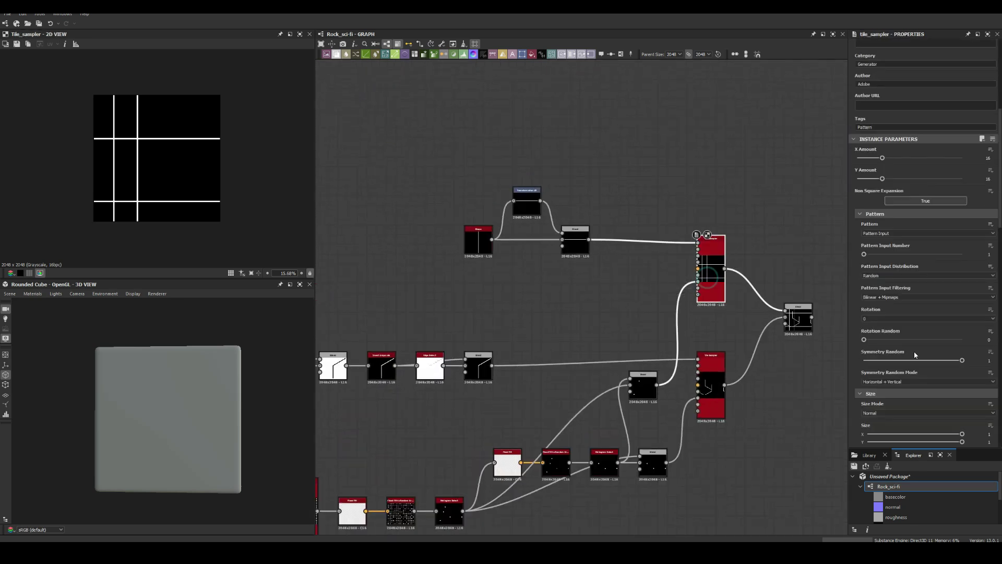
{"action": "scroll", "coordinate": [915, 355], "scroll_direction": "down", "scroll_amount": 3}
{"action": "left_click_drag", "start_coordinate": [914, 351], "coordinate": [891, 351]}
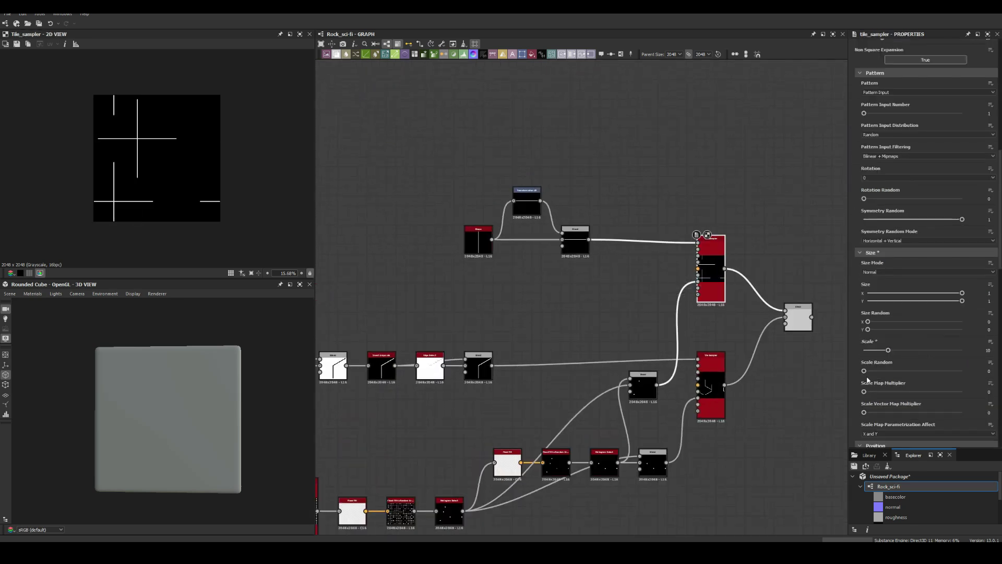
{"action": "double_click", "coordinate": [799, 317]}
{"action": "scroll", "coordinate": [470, 245], "scroll_direction": "up", "scroll_amount": 2}
{"action": "scroll", "coordinate": [515, 285], "scroll_direction": "up", "scroll_amount": 2}
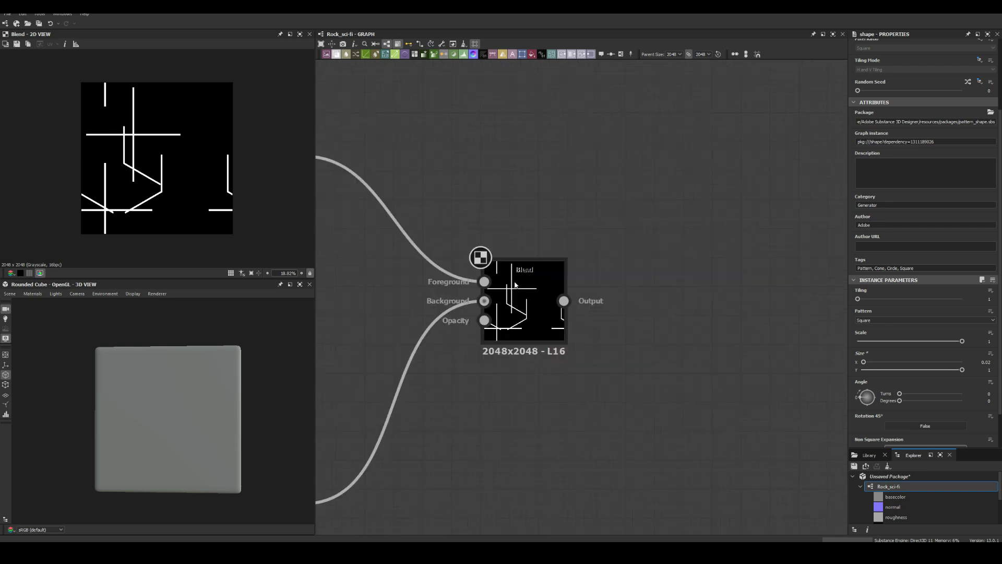
{"action": "scroll", "coordinate": [515, 285], "scroll_direction": "down", "scroll_amount": 3}
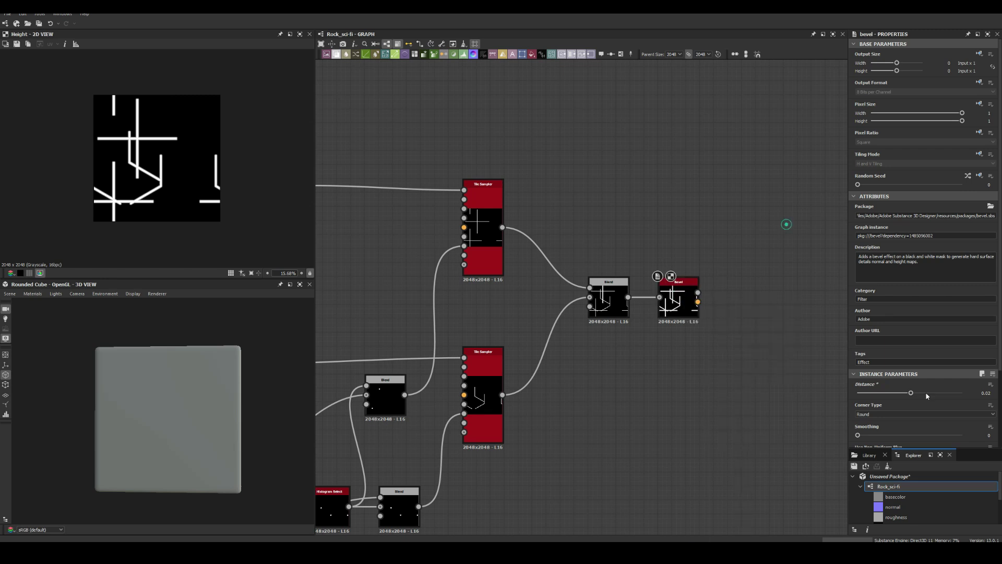
Set the Bevel normal format to OpenGL and add RGBA Split and Auto Levels after it.
{"action": "scroll", "coordinate": [924, 366], "scroll_direction": "down", "scroll_amount": 3}
{"action": "left_click", "coordinate": [871, 430]}
{"action": "left_click_drag", "start_coordinate": [698, 302], "coordinate": [713, 280]}
{"action": "type", "text": "rgba"}
{"action": "key", "text": "Return"}
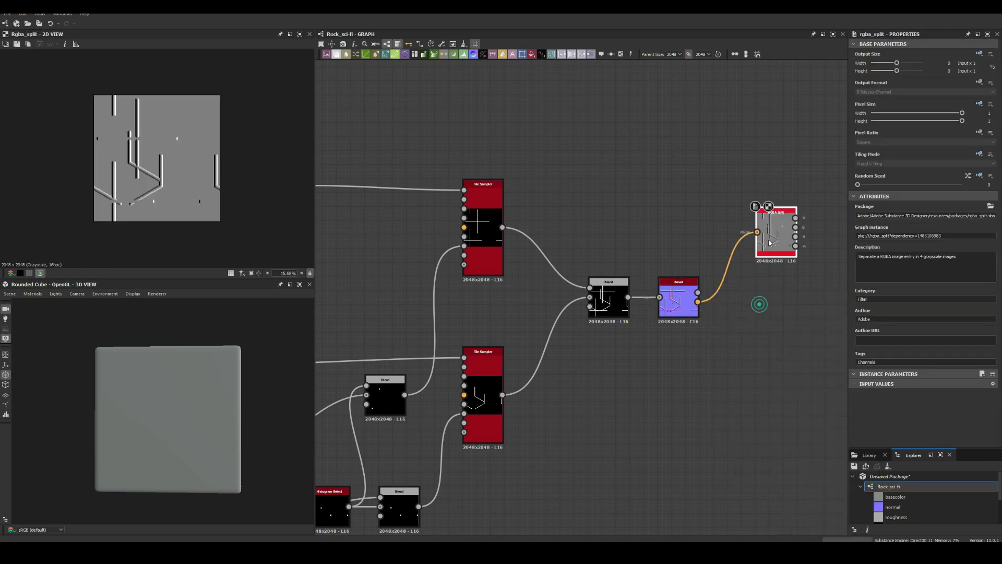
{"action": "type", "text": "au"}
{"action": "mouse_move", "coordinate": [782, 219]}
{"action": "left_mouse_down"}
{"action": "mouse_move", "coordinate": [759, 242]}
{"action": "mouse_move", "coordinate": [788, 245]}
{"action": "left_mouse_up"}
{"action": "key", "text": "Return"}
Add Histogram Scan, Invert Grayscale, Blur HQ and Non Uniform Blur, wiring the bevel into the blur.
{"action": "type", "text": "hist"}
{"action": "key", "text": "Return"}
{"action": "key", "text": "Return"}
{"action": "left_click_drag", "start_coordinate": [508, 298], "coordinate": [673, 303]}
{"action": "type", "text": "non uniform"}
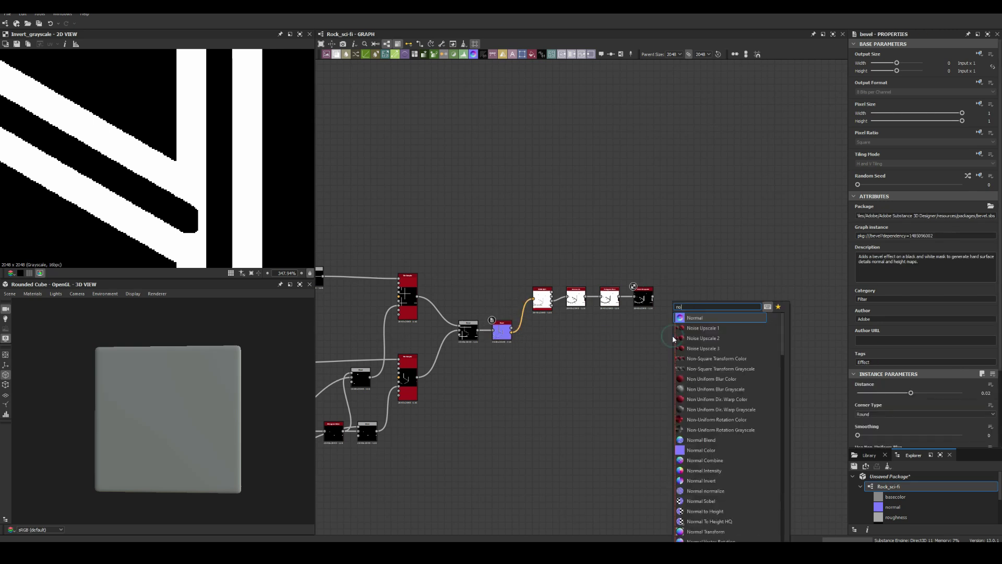
{"action": "key", "text": "Return"}
{"action": "left_click_drag", "start_coordinate": [507, 325], "coordinate": [796, 345]}
{"action": "middle_click_drag", "start_coordinate": [796, 344], "coordinate": [624, 381]}
{"action": "left_click_drag", "start_coordinate": [628, 296], "coordinate": [658, 298]}
{"action": "type", "text": "blur hq"}
{"action": "key", "text": "Return"}
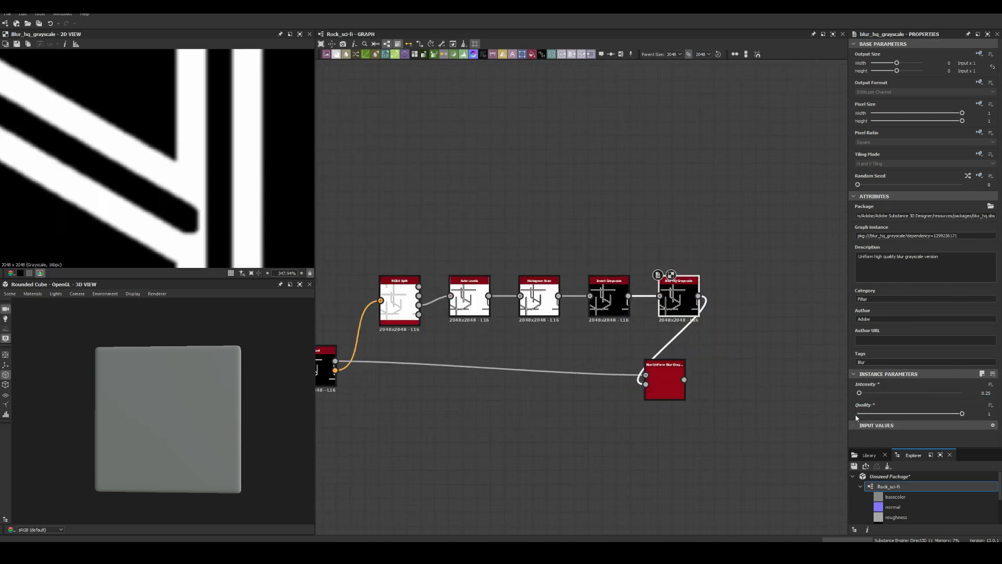
{"action": "left_click_drag", "start_coordinate": [668, 373], "coordinate": [779, 363]}
{"action": "scroll", "coordinate": [879, 411], "scroll_direction": "down", "scroll_amount": 2}
Set the Non Uniform Blur to Samples 16, Blades 9 and Intensity 0.4.
{"action": "left_click_drag", "start_coordinate": [879, 411], "coordinate": [962, 410]}
{"action": "left_click_drag", "start_coordinate": [910, 430], "coordinate": [962, 431]}
{"action": "left_click_drag", "start_coordinate": [879, 313], "coordinate": [859, 313]}
{"action": "scroll", "coordinate": [266, 167], "scroll_direction": "down", "scroll_amount": 10}
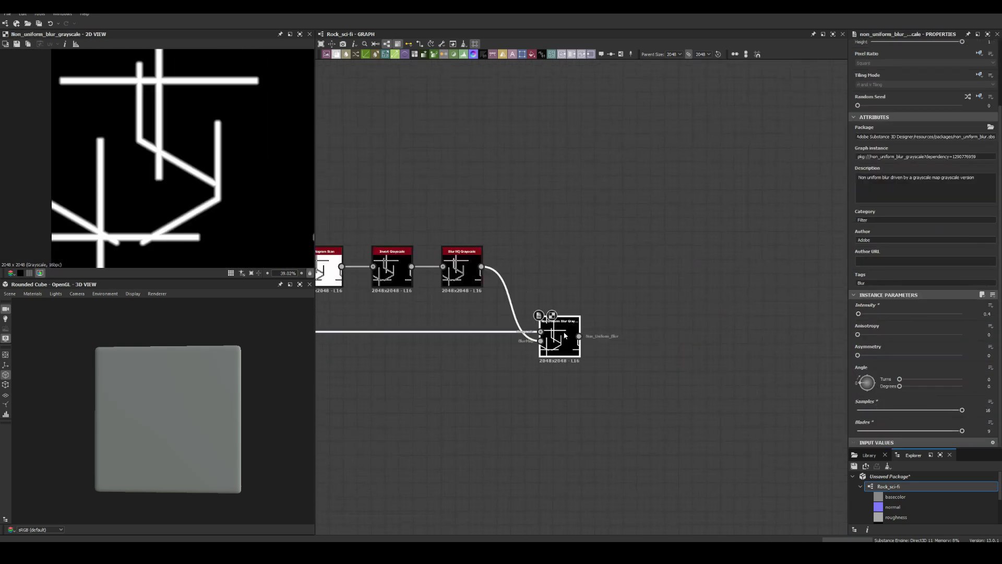
Route the blur to the height output through a Levels node with Level Out High 0.2.
{"action": "middle_click_drag", "start_coordinate": [783, 334], "coordinate": [340, 277]}
{"action": "mouse_move", "coordinate": [343, 313]}
{"action": "left_mouse_down"}
{"action": "mouse_move", "coordinate": [406, 293]}
{"action": "mouse_move", "coordinate": [687, 348]}
{"action": "left_mouse_up"}
{"action": "type", "text": "levels"}
{"action": "key", "text": "Return"}
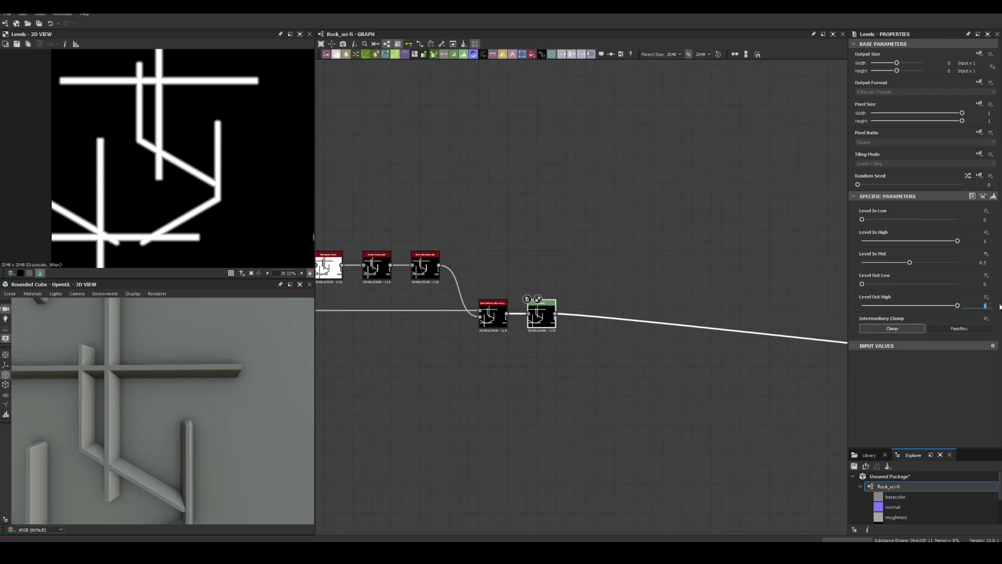
{"action": "left_click_drag", "start_coordinate": [958, 306], "coordinate": [882, 305]}
{"action": "scroll", "coordinate": [574, 313], "scroll_direction": "down", "scroll_amount": 3}
{"action": "scroll", "coordinate": [156, 408], "scroll_direction": "up", "scroll_amount": 5}
Insert a Curve node before Levels to reshape the height falloff.
{"action": "left_click_drag", "start_coordinate": [499, 341], "coordinate": [473, 303]}
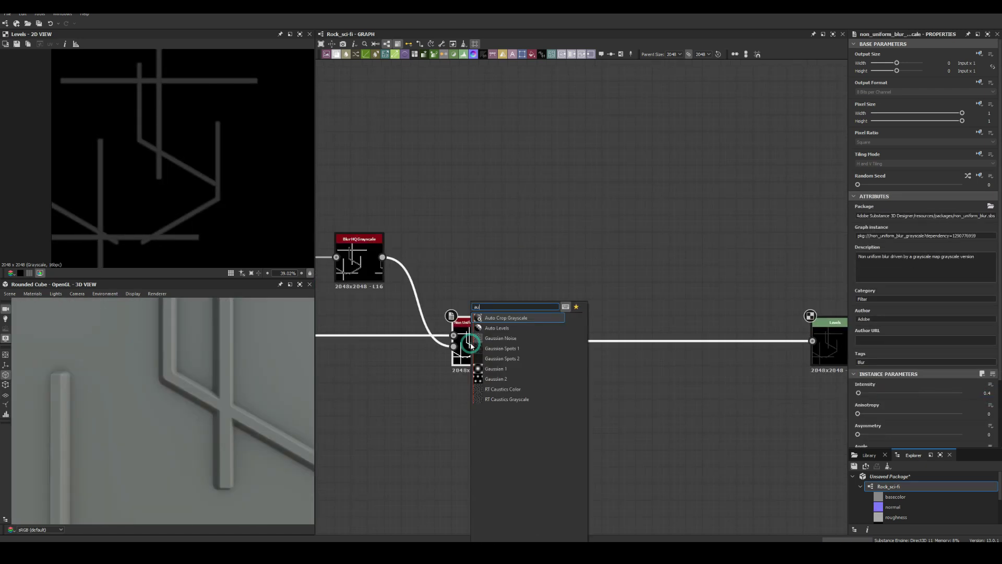
{"action": "type", "text": "curve"}
{"action": "key", "text": "Return"}
{"action": "scroll", "coordinate": [220, 401], "scroll_direction": "down", "scroll_amount": 5}
{"action": "scroll", "coordinate": [566, 280], "scroll_direction": "down", "scroll_amount": 5}
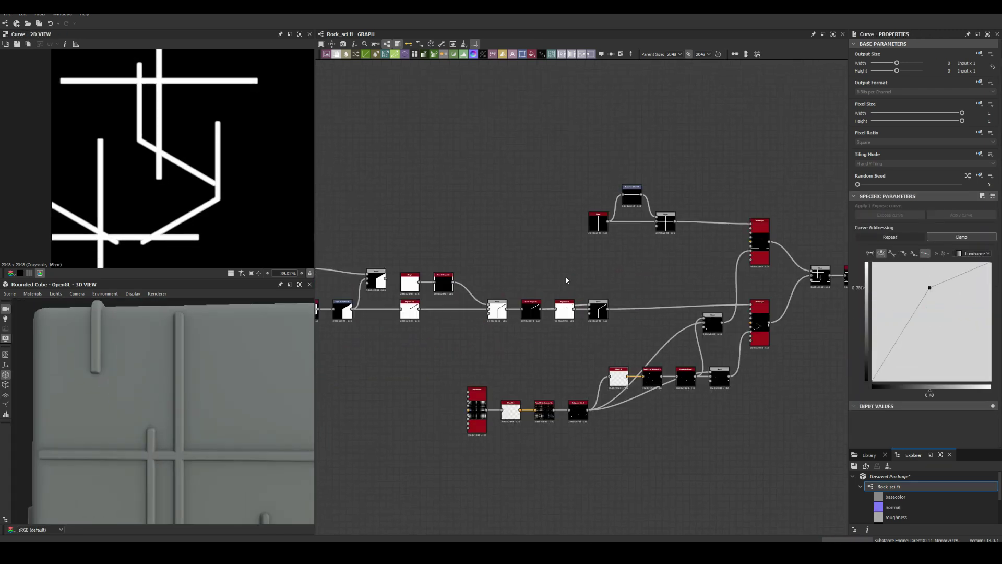
{"action": "left_click", "coordinate": [452, 423]}
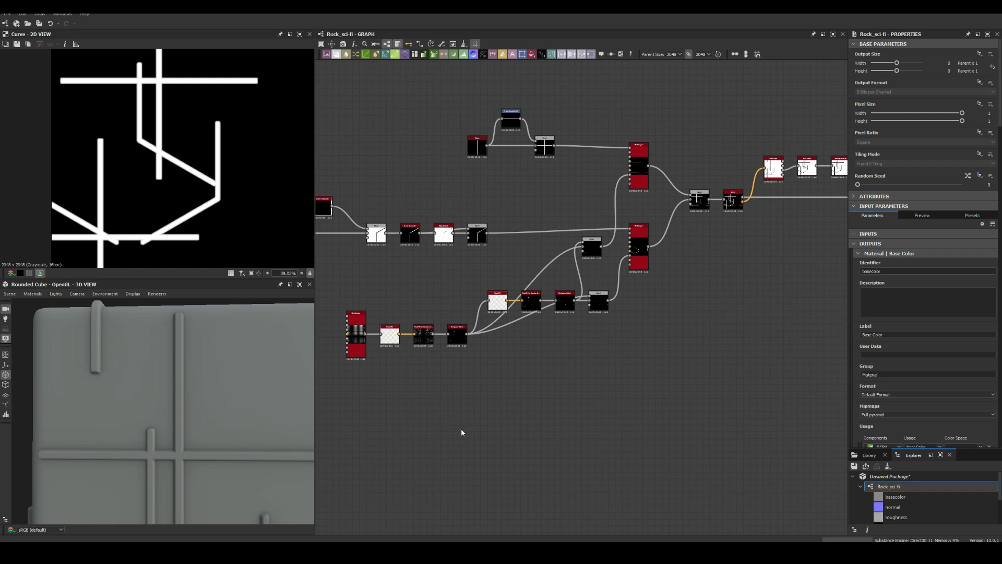
Combine the bolt dots with the panel lines through an Add (Linear Dodge) Blend into the height chain.
{"action": "key", "text": "space"}
{"action": "type", "text": "blend"}
{"action": "key", "text": "Return"}
{"action": "scroll", "coordinate": [667, 342], "scroll_direction": "up", "scroll_amount": 2}
{"action": "left_click_drag", "start_coordinate": [555, 316], "coordinate": [573, 249]}
{"action": "left_click", "coordinate": [924, 236]}
{"action": "left_click", "coordinate": [888, 245]}
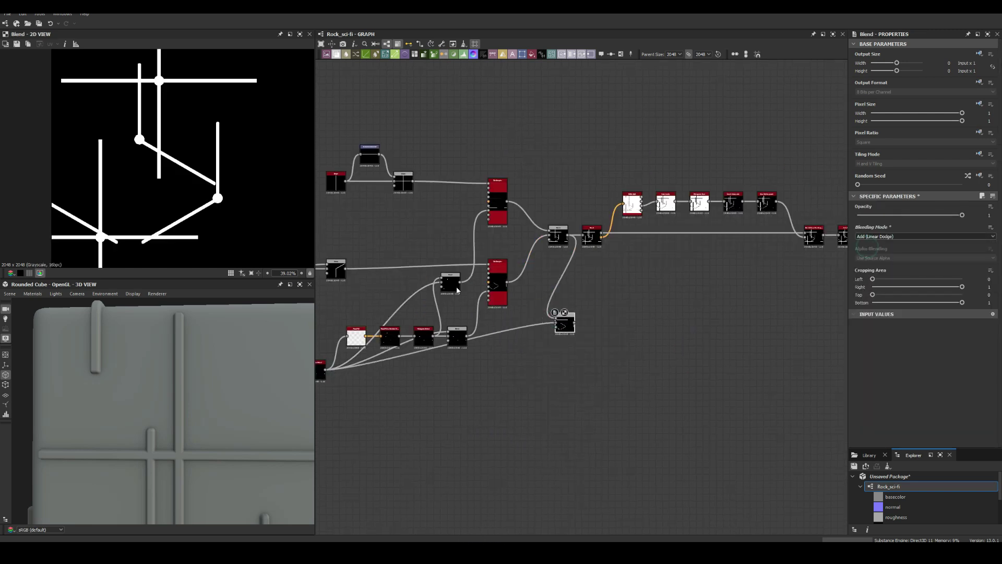
{"action": "middle_click_drag", "start_coordinate": [574, 250], "coordinate": [455, 281]}
{"action": "scroll", "coordinate": [224, 356], "scroll_direction": "down", "scroll_amount": 5}
{"action": "left_click_drag", "start_coordinate": [224, 356], "coordinate": [227, 377]}
Delete the extra Blend node and preview the bolt dot selection.
{"action": "scroll", "coordinate": [227, 380], "scroll_direction": "up", "scroll_amount": 3}
{"action": "scroll", "coordinate": [551, 271], "scroll_direction": "down", "scroll_amount": 3}
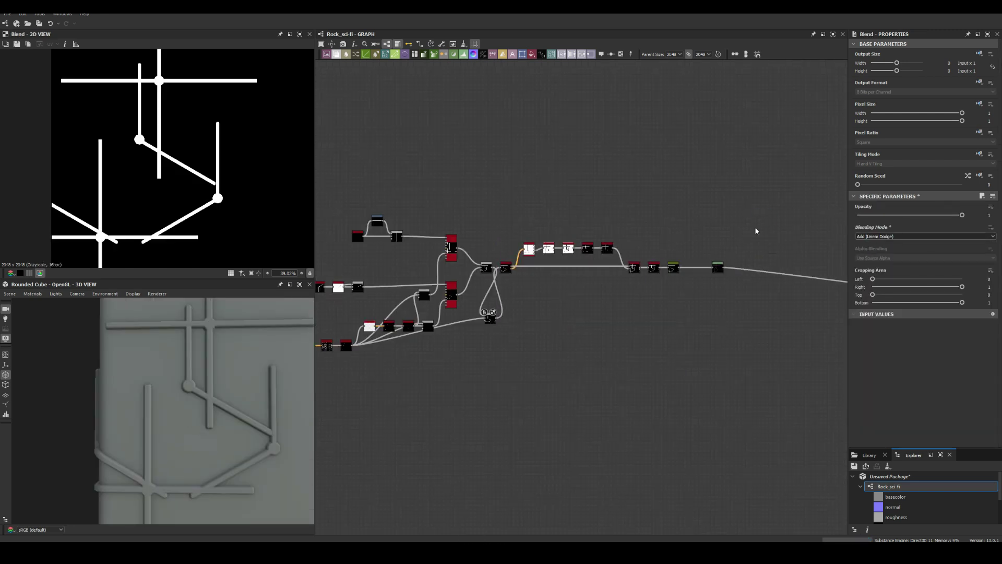
{"action": "key", "text": "Delete"}
{"action": "middle_click_drag", "start_coordinate": [503, 313], "coordinate": [692, 293]}
{"action": "left_click", "coordinate": [641, 274]}
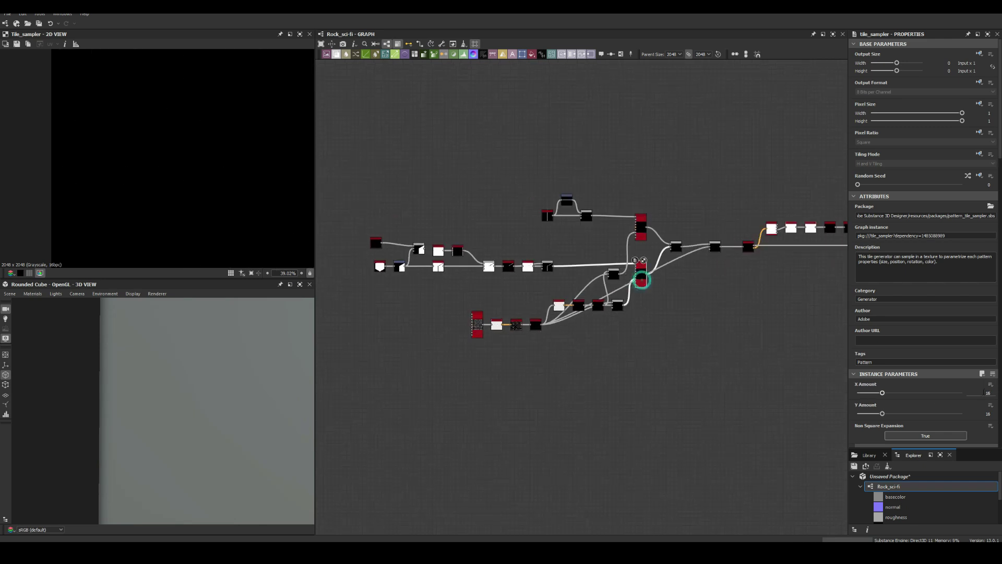
{"action": "double_click", "coordinate": [641, 224]}
{"action": "scroll", "coordinate": [641, 224], "scroll_direction": "up", "scroll_amount": 5}
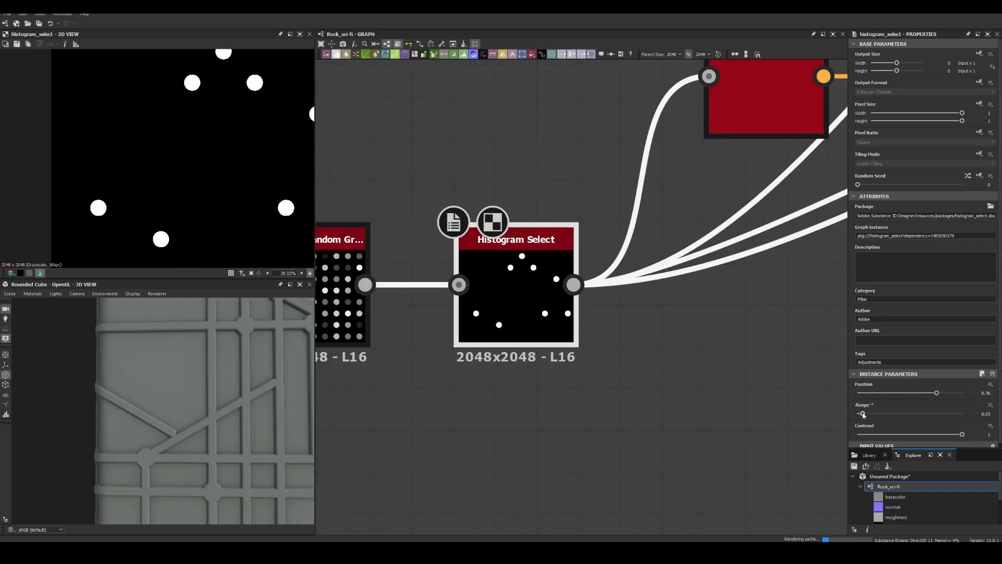
{"action": "scroll", "coordinate": [455, 288], "scroll_direction": "down", "scroll_amount": 6}
{"action": "middle_click_drag", "start_coordinate": [456, 289], "coordinate": [509, 284]}
{"action": "scroll", "coordinate": [493, 274], "scroll_direction": "up", "scroll_amount": 3}
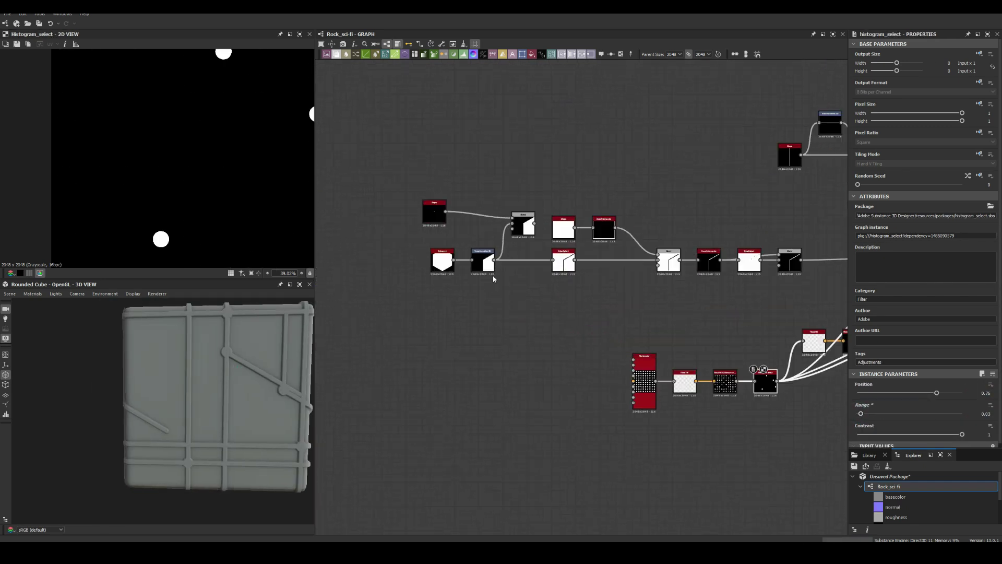
{"action": "key", "text": "space"}
Add a Shape node with a No Tiling Transformation 2D and blend the two transformed shapes.
{"action": "left_click", "coordinate": [491, 350]}
{"action": "key", "text": "ctrl+t"}
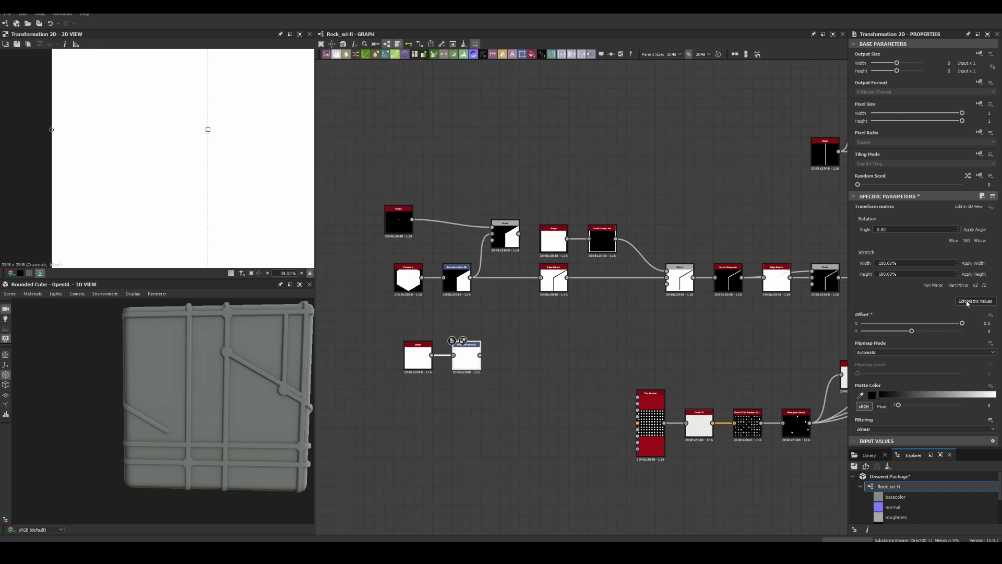
{"action": "left_click", "coordinate": [878, 152]}
{"action": "middle_click_drag", "start_coordinate": [355, 358], "coordinate": [393, 340]}
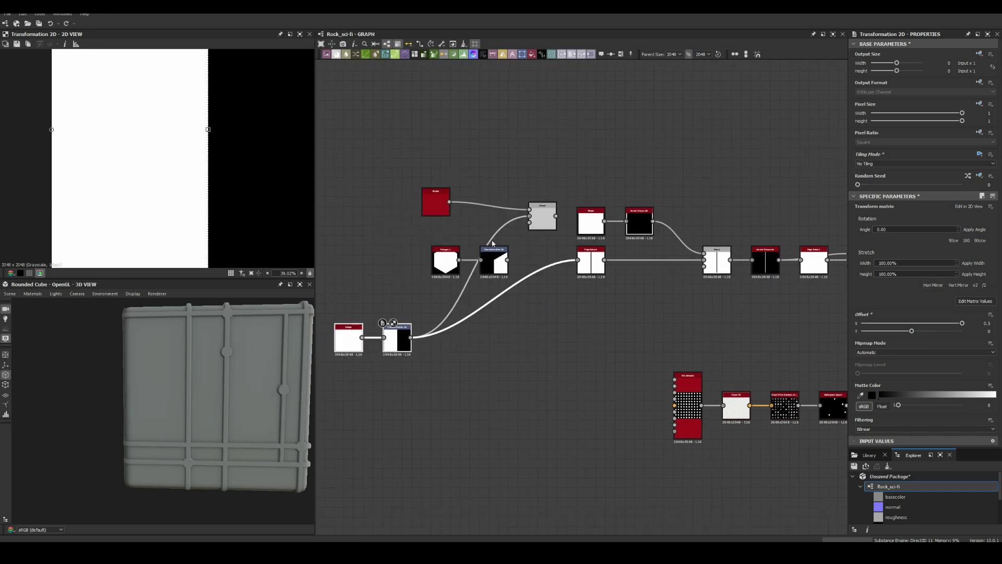
{"action": "scroll", "coordinate": [462, 257], "scroll_direction": "up", "scroll_amount": 3}
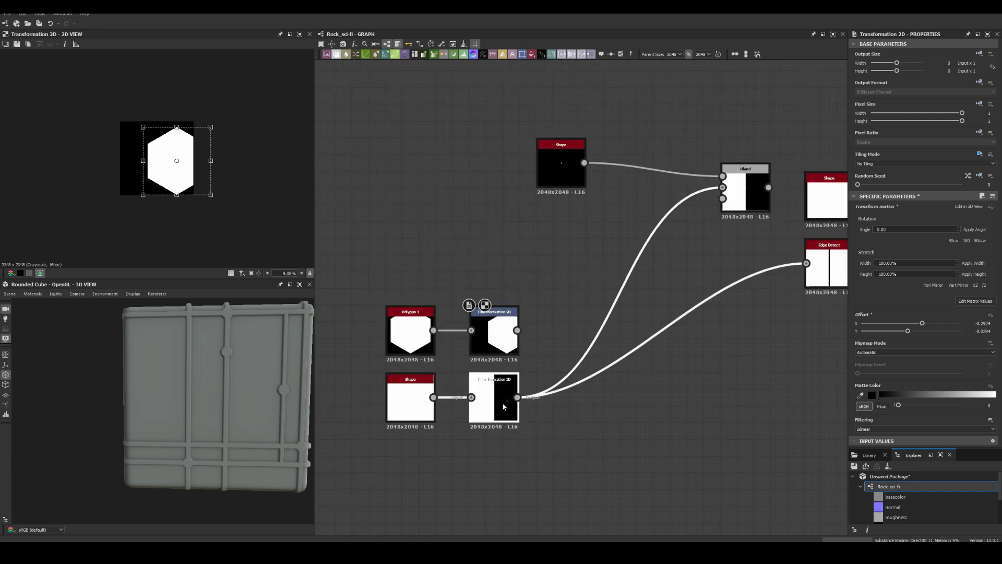
{"action": "type", "text": "bl"}
{"action": "key", "text": "Return"}
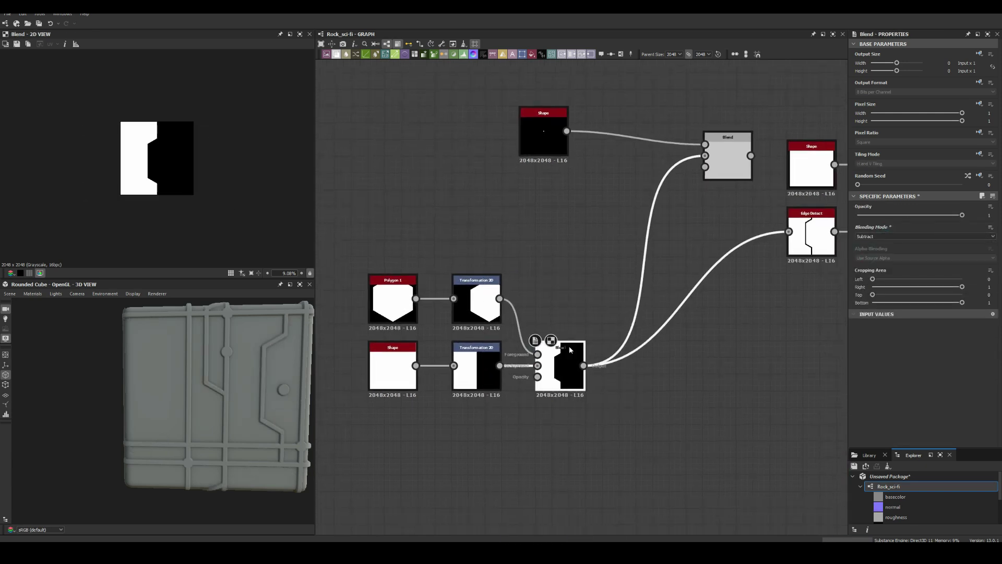
Add a flipped hexagon transform and a Mirror Grayscale on the Y axis, then offset the transforms.
{"action": "left_click", "coordinate": [480, 303]}
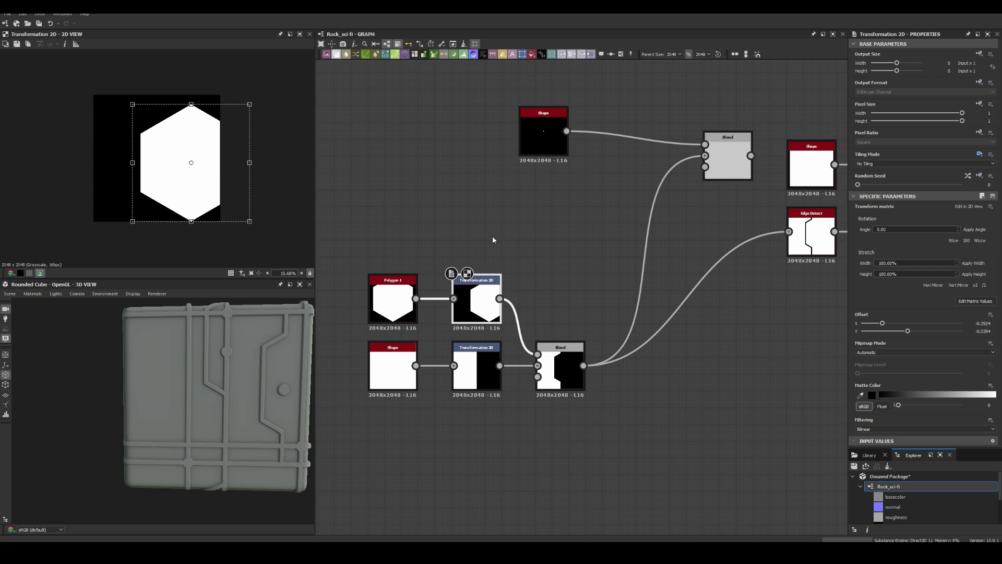
{"action": "key", "text": "space"}
{"action": "key", "text": "Return"}
{"action": "left_click", "coordinate": [939, 286]}
{"action": "key", "text": "space"}
{"action": "type", "text": "mirror"}
{"action": "key", "text": "Return"}
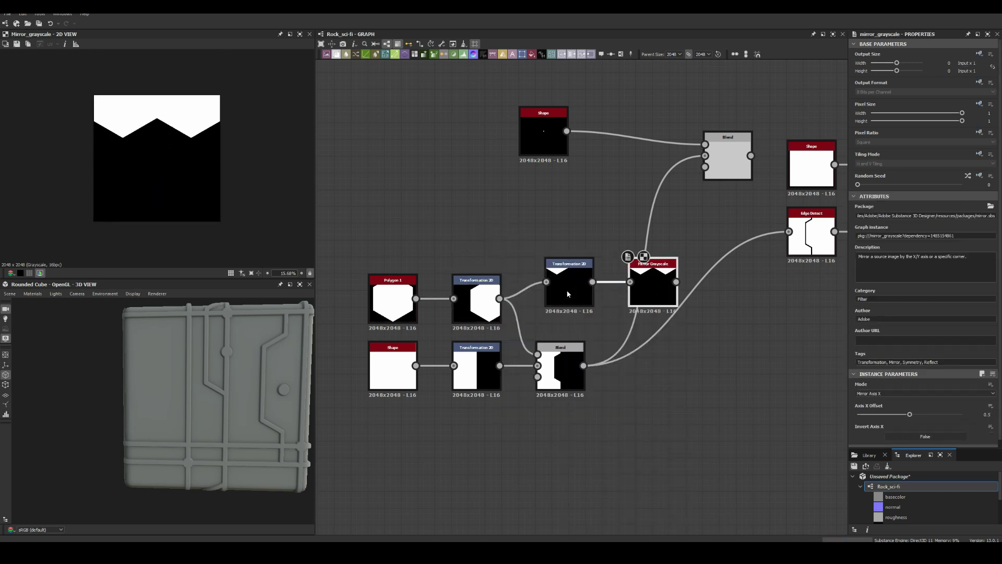
{"action": "left_click", "coordinate": [870, 405]}
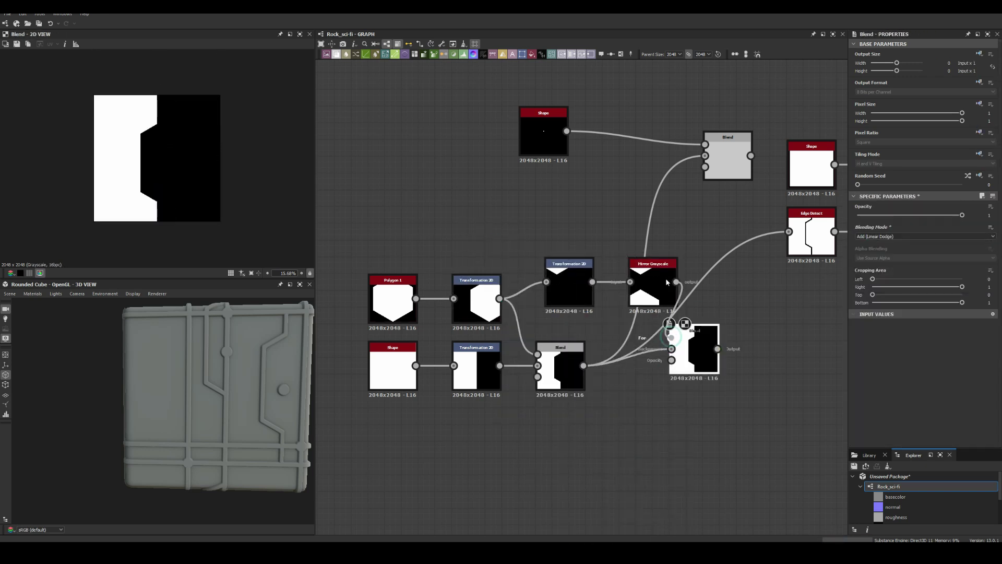
{"action": "left_click", "coordinate": [564, 358]}
{"action": "left_click", "coordinate": [580, 286]}
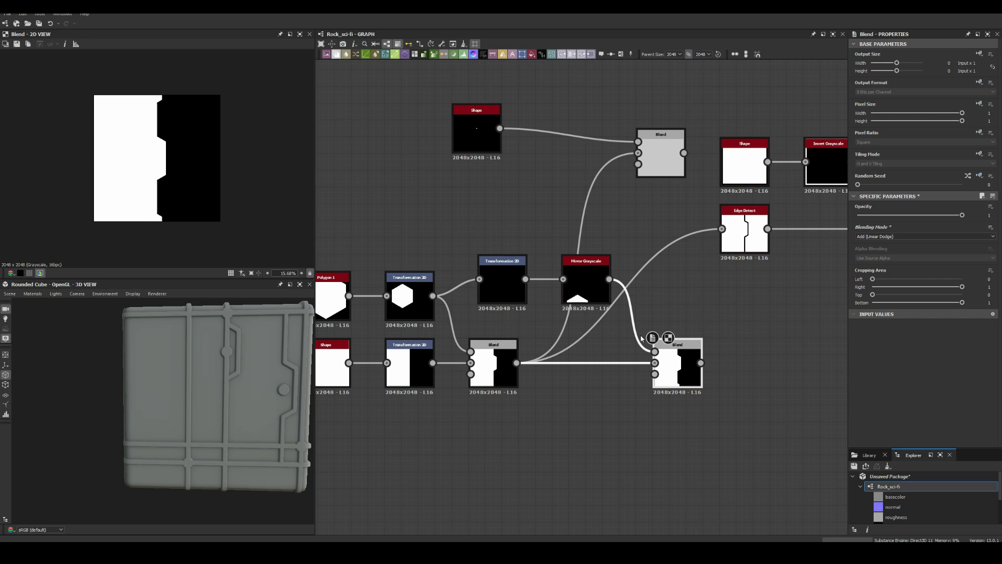
{"action": "left_click", "coordinate": [498, 290]}
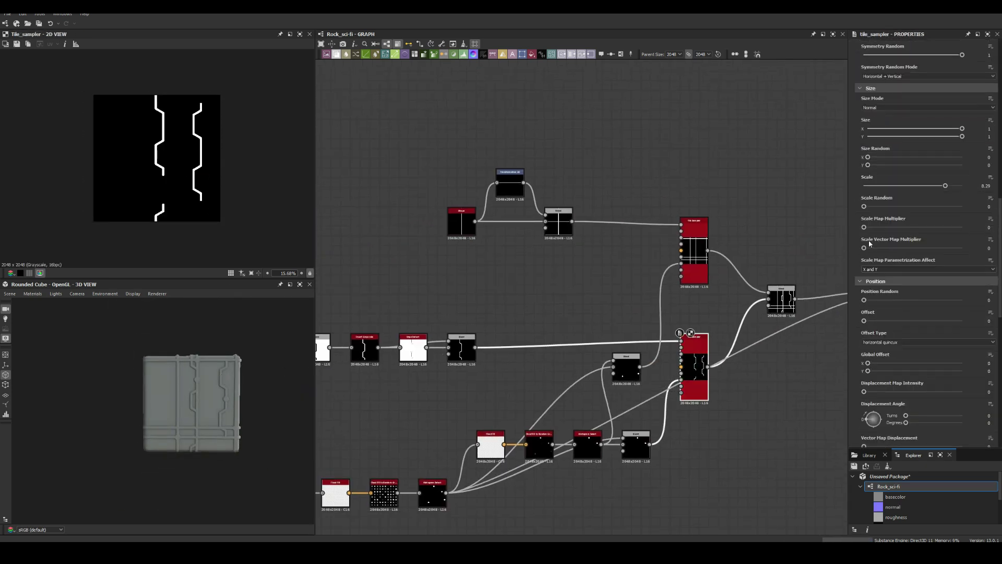
Change the zig-zag Tile Sampler's Random Seed from 8 to 9.
{"action": "scroll", "coordinate": [871, 244], "scroll_direction": "up", "scroll_amount": 5}
{"action": "scroll", "coordinate": [860, 163], "scroll_direction": "up", "scroll_amount": 5}
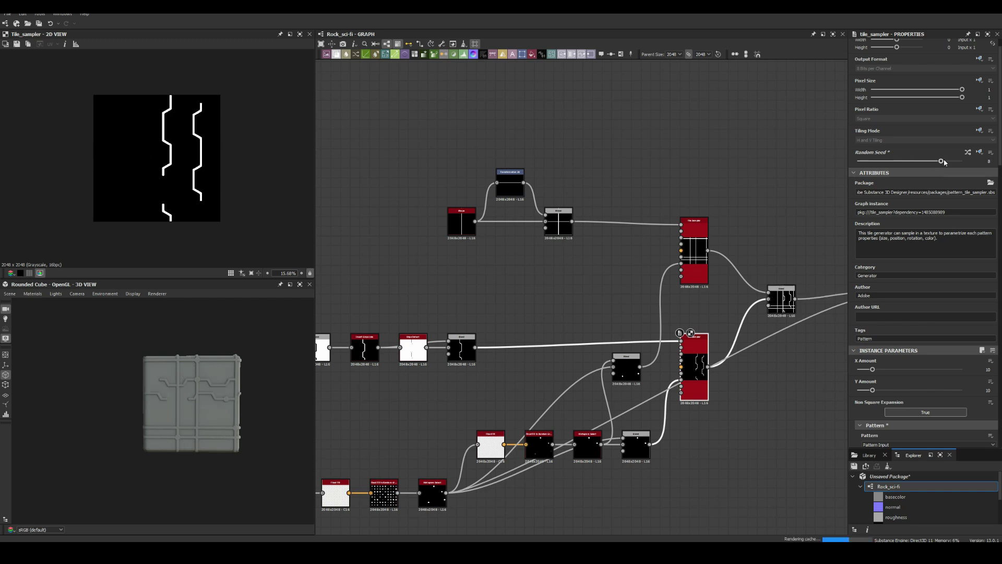
{"action": "left_click_drag", "start_coordinate": [945, 162], "coordinate": [952, 161]}
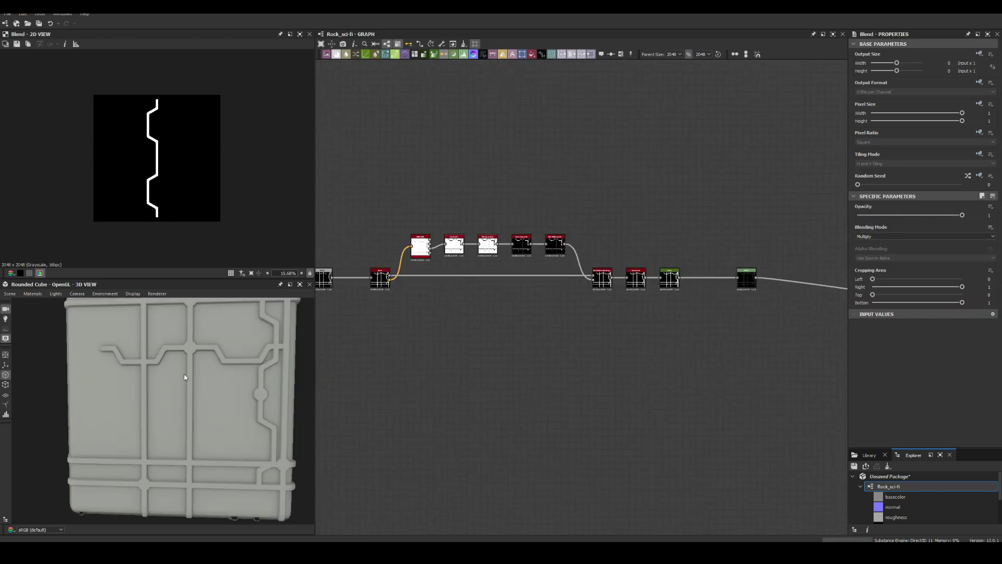
Add a Tile Sampler that uses the soft Paraboloid pattern shape.
{"action": "key", "text": "space"}
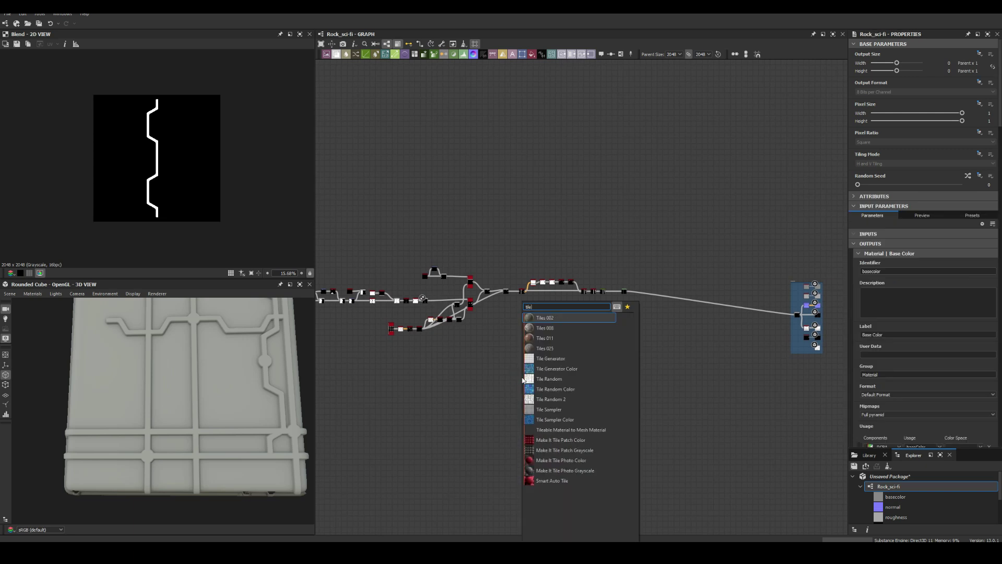
{"action": "left_click", "coordinate": [545, 318]}
{"action": "scroll", "coordinate": [464, 426], "scroll_direction": "up", "scroll_amount": 2}
{"action": "scroll", "coordinate": [464, 426], "scroll_direction": "up", "scroll_amount": 2}
{"action": "scroll", "coordinate": [924, 208], "scroll_direction": "up", "scroll_amount": 10}
{"action": "left_click", "coordinate": [926, 303]}
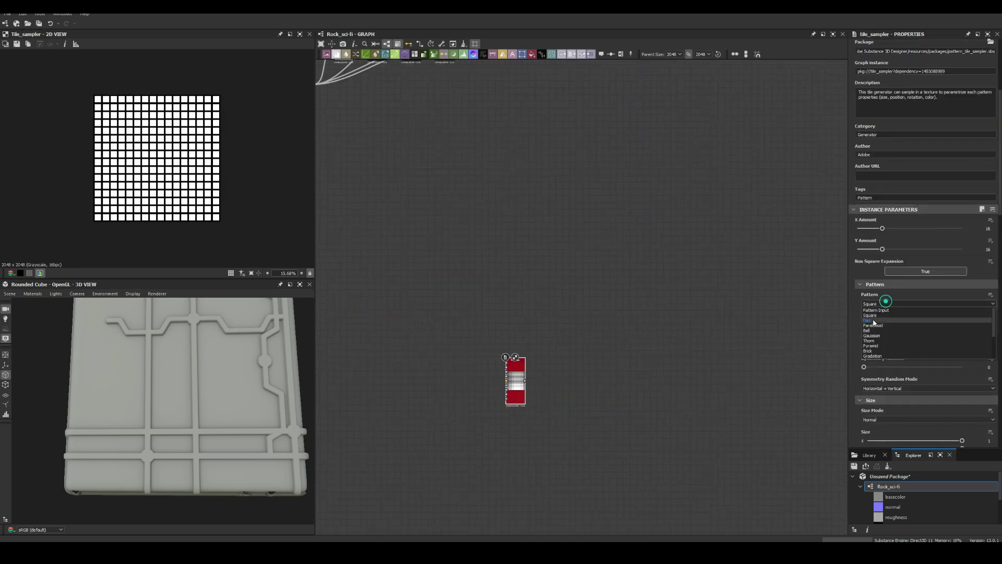
{"action": "left_click", "coordinate": [887, 334]}
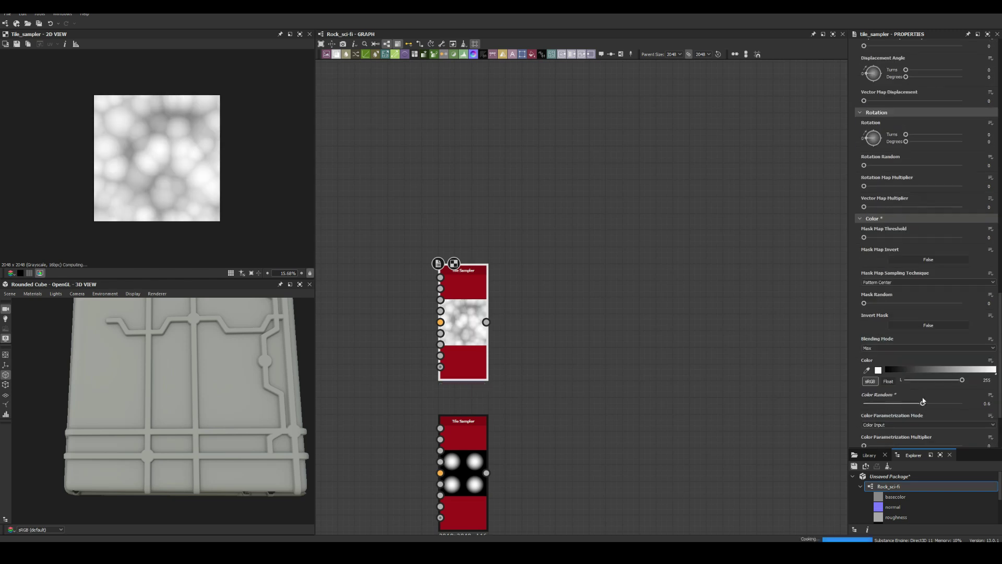
Blend the two Tile Sampler outputs and enter a stretch value of 20.
{"action": "left_click_drag", "start_coordinate": [537, 468], "coordinate": [556, 392]}
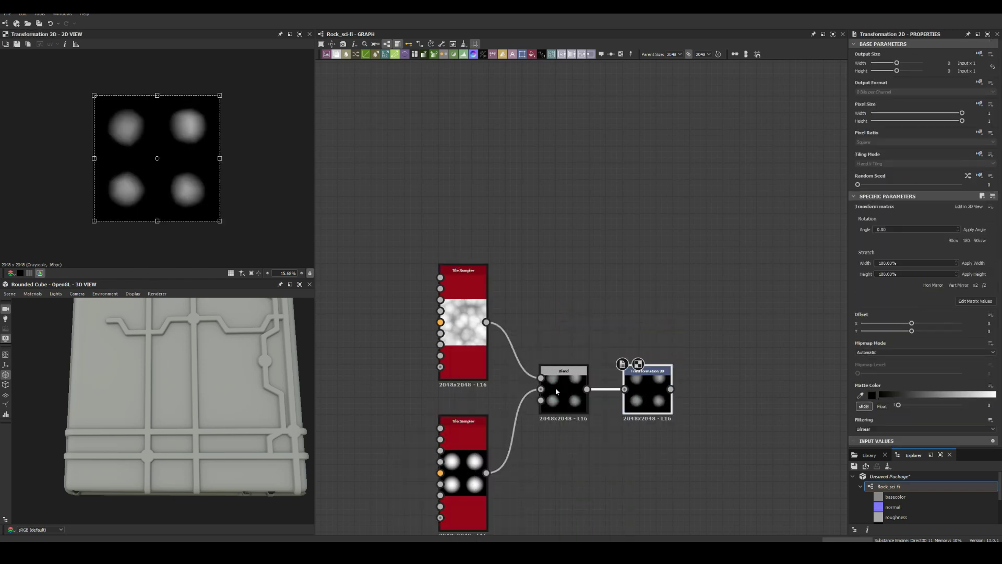
{"action": "key", "text": "Tab"}
{"action": "type", "text": "20"}
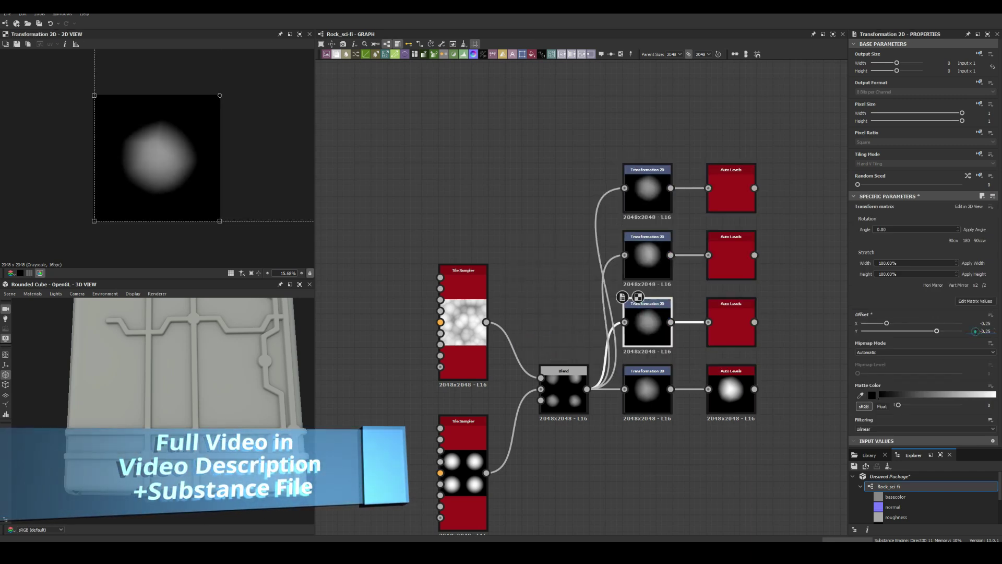
{"action": "scroll", "coordinate": [731, 190], "scroll_direction": "down", "scroll_amount": 3}
Add a new Tile Sampler to scatter the blob variations and adjust its settings.
{"action": "key", "text": "space"}
{"action": "left_click", "coordinate": [751, 309]}
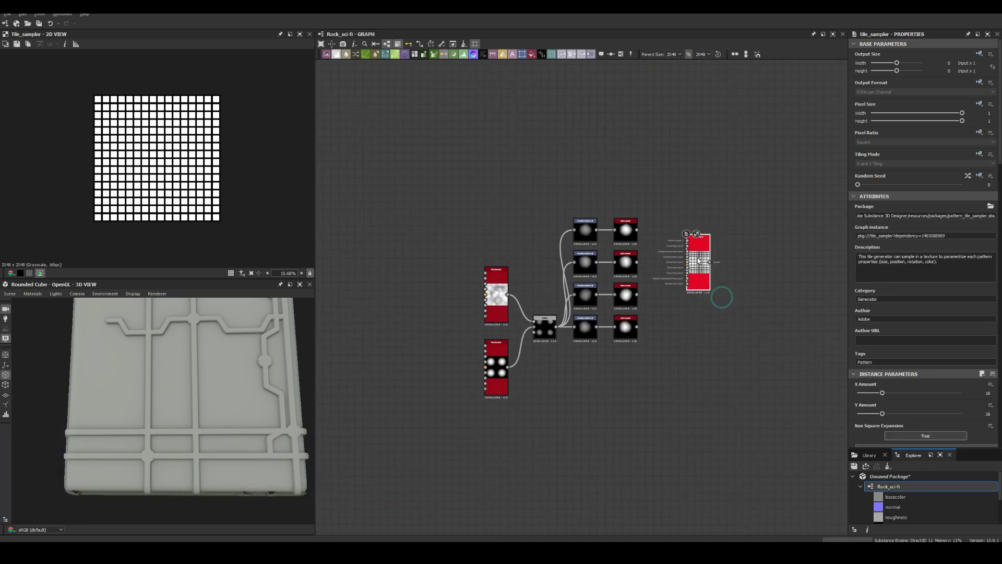
{"action": "scroll", "coordinate": [869, 347], "scroll_direction": "down", "scroll_amount": 3}
{"action": "scroll", "coordinate": [713, 228], "scroll_direction": "up", "scroll_amount": 5}
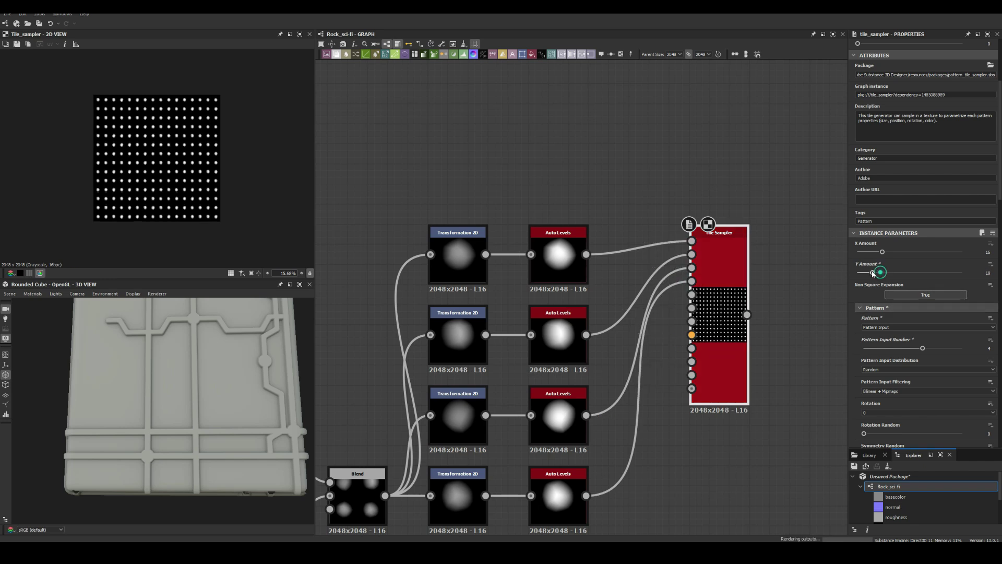
{"action": "left_click_drag", "start_coordinate": [873, 273], "coordinate": [864, 273]}
{"action": "scroll", "coordinate": [932, 305], "scroll_direction": "down", "scroll_amount": 5}
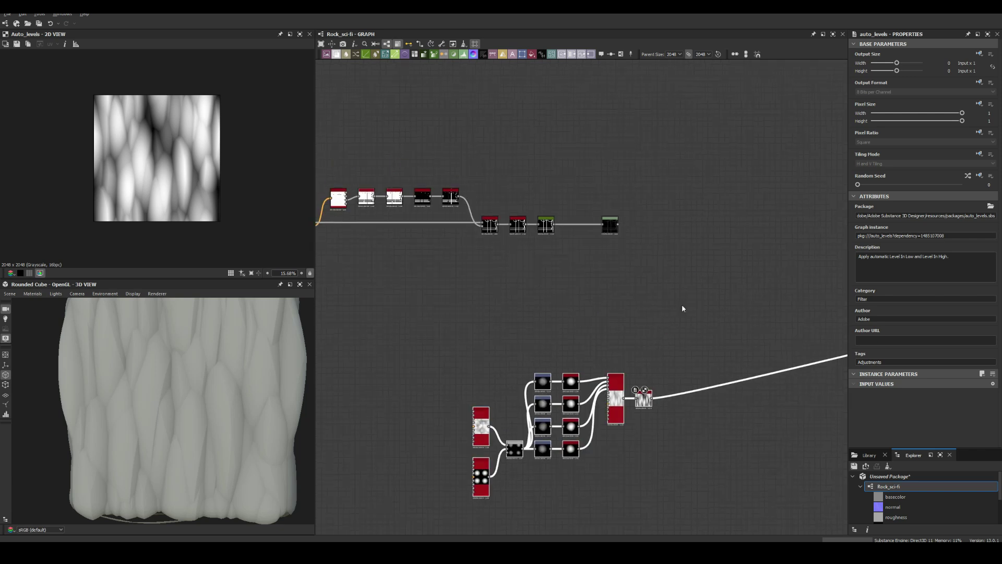
Add a Non Uniform Blur Grayscale wired to the panel lines and rock pattern, plus a Levels node.
{"action": "left_click", "coordinate": [675, 282]}
{"action": "key", "text": "space"}
{"action": "left_click", "coordinate": [709, 331]}
{"action": "left_click_drag", "start_coordinate": [652, 398], "coordinate": [662, 284]}
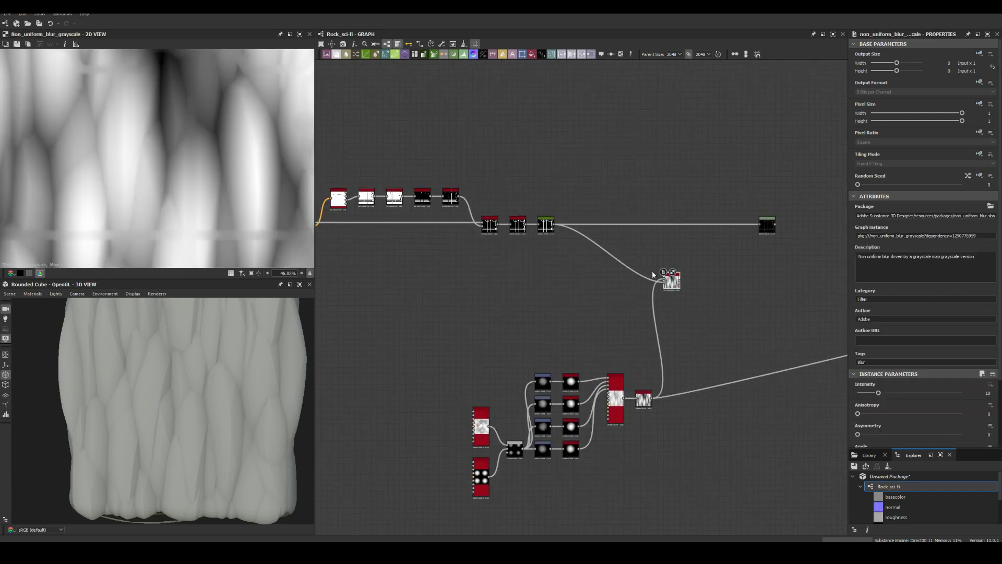
{"action": "scroll", "coordinate": [716, 351], "scroll_direction": "up", "scroll_amount": 3}
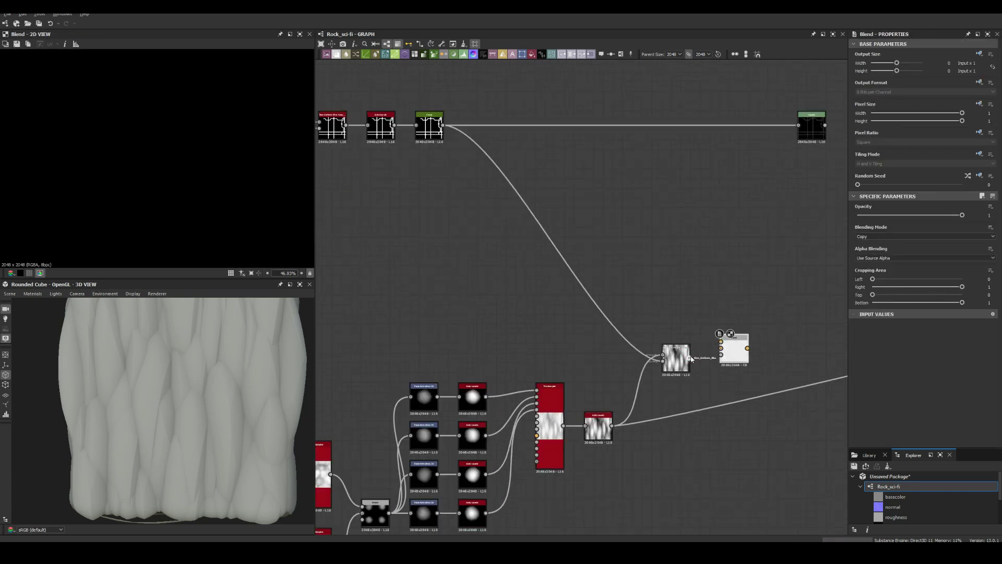
{"action": "left_click", "coordinate": [679, 308]}
Preview the Blend of rock and raised panel lines on the cylinder.
{"action": "double_click", "coordinate": [744, 359]}
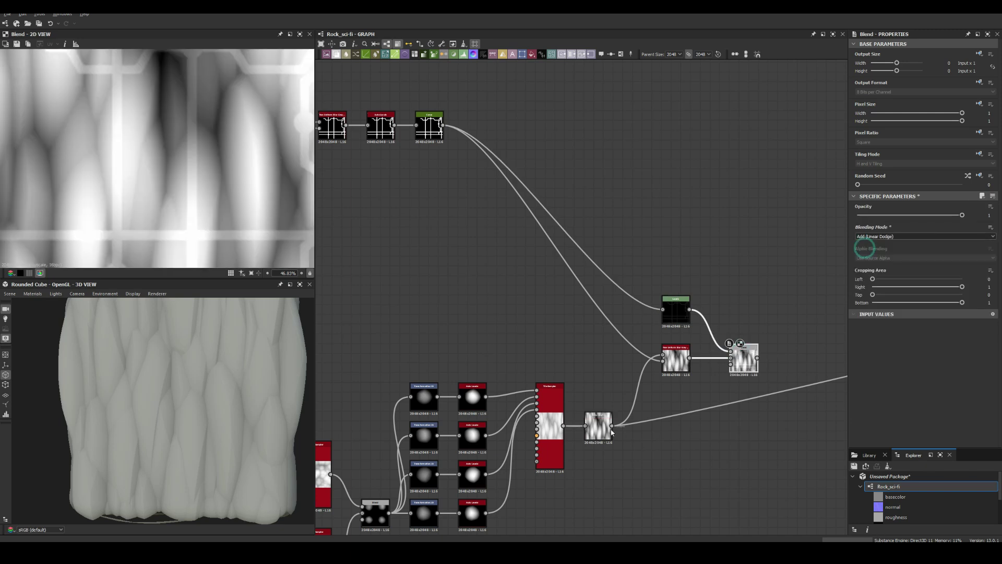
{"action": "left_click_drag", "start_coordinate": [157, 397], "coordinate": [133, 386]}
{"action": "scroll", "coordinate": [584, 308], "scroll_direction": "down", "scroll_amount": 5}
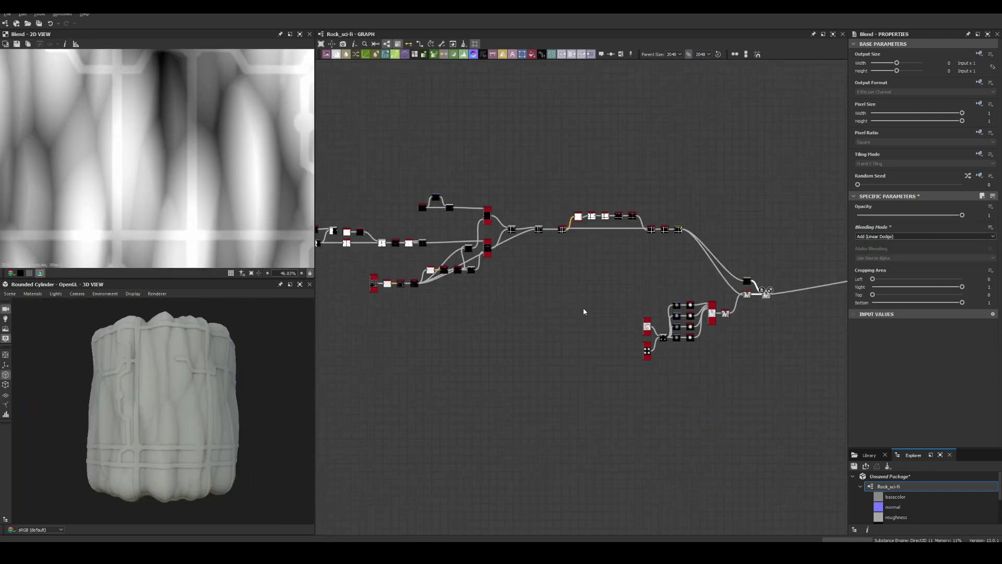
{"action": "scroll", "coordinate": [155, 363], "scroll_direction": "up", "scroll_amount": 8}
{"action": "scroll", "coordinate": [623, 340], "scroll_direction": "up", "scroll_amount": 4}
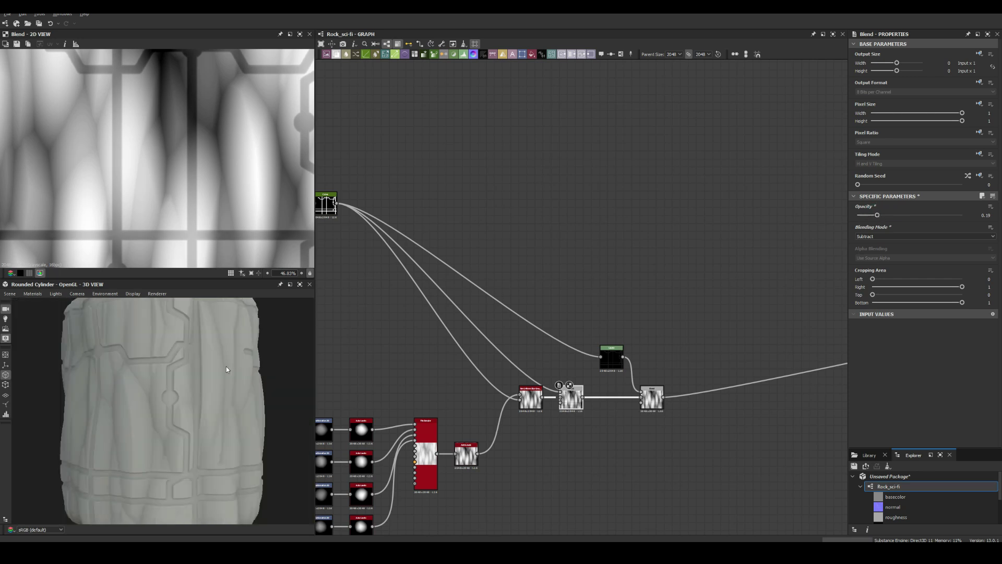
{"action": "scroll", "coordinate": [226, 369], "scroll_direction": "up", "scroll_amount": 5}
{"action": "scroll", "coordinate": [885, 238], "scroll_direction": "up", "scroll_amount": 1}
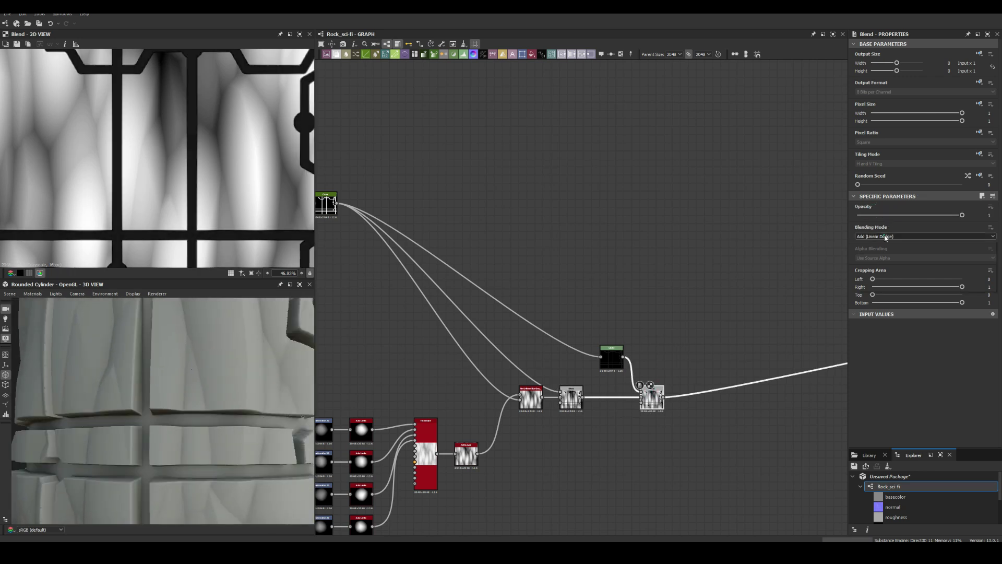
{"action": "scroll", "coordinate": [169, 410], "scroll_direction": "down", "scroll_amount": 3}
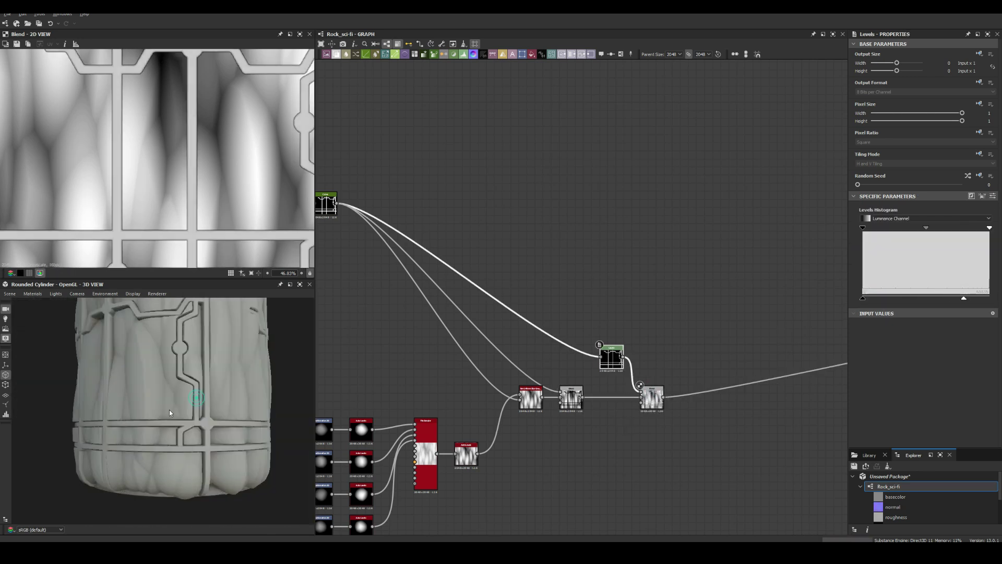
{"action": "scroll", "coordinate": [278, 415], "scroll_direction": "down", "scroll_amount": 2}
Duplicate the Levels node together with its input.
{"action": "left_click", "coordinate": [556, 413]}
{"action": "left_click", "coordinate": [599, 322]}
{"action": "key", "text": "ctrl+d"}
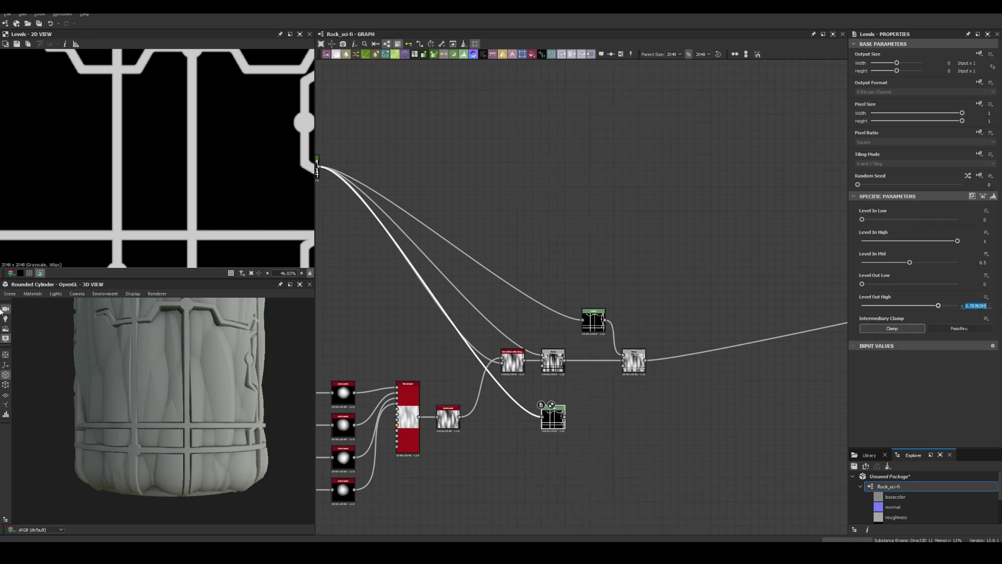
{"action": "scroll", "coordinate": [730, 389], "scroll_direction": "up", "scroll_amount": 2}
{"action": "key", "text": "space"}
Chain Blur HQ Grayscale into Auto Levels and set the Levels-fed Blend to Add (Linear Dodge).
{"action": "left_click", "coordinate": [564, 397]}
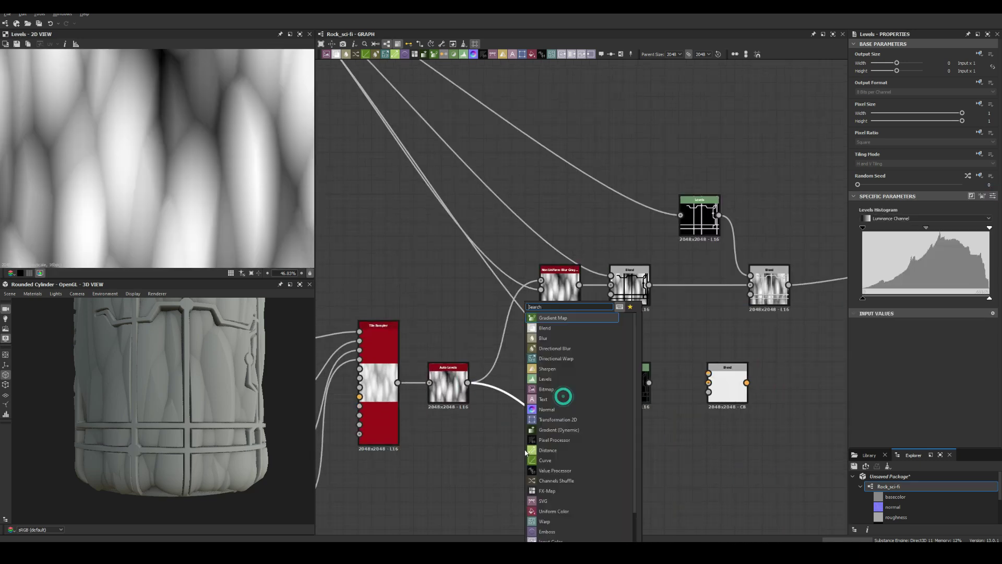
{"action": "left_click", "coordinate": [521, 411]}
{"action": "key", "text": "ctrl+v"}
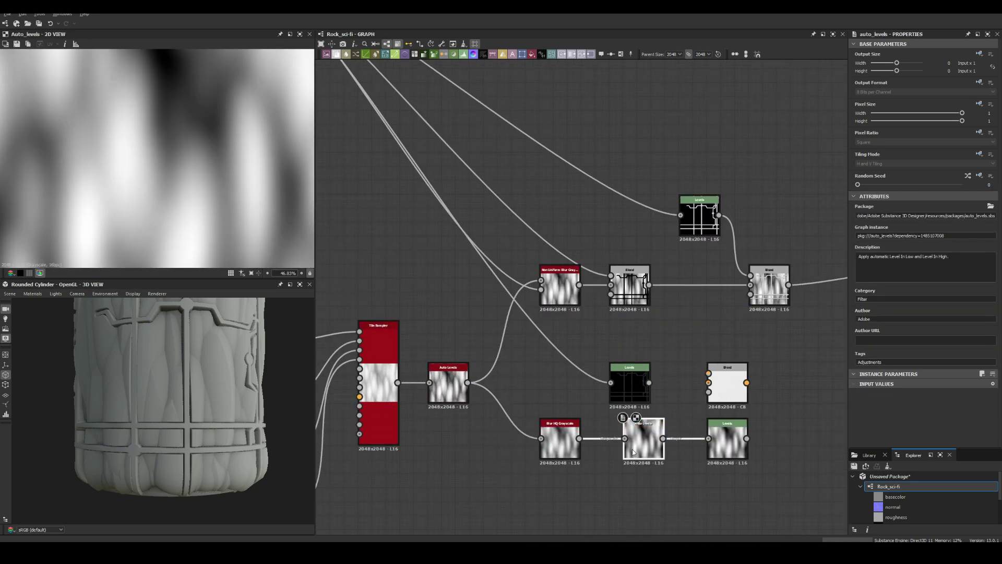
{"action": "left_click", "coordinate": [991, 196]}
{"action": "left_click", "coordinate": [718, 387]}
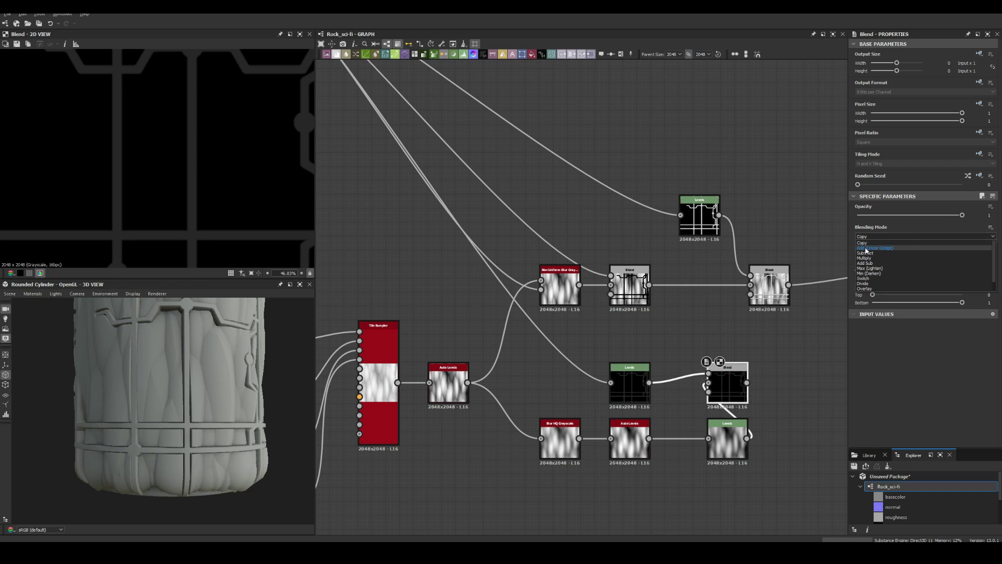
{"action": "left_click", "coordinate": [865, 248]}
Feed a Histogram Scan into the upper Blend's opacity and lower blur Intensity to about 2.69.
{"action": "middle_click_drag", "start_coordinate": [757, 365], "coordinate": [690, 365]}
{"action": "key", "text": "space"}
{"action": "left_click", "coordinate": [579, 314]}
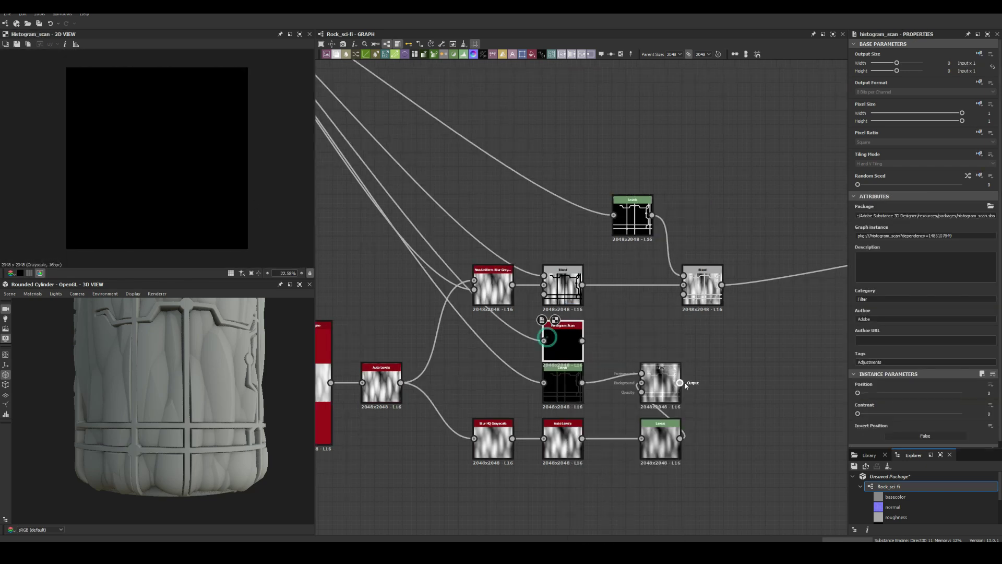
{"action": "left_click_drag", "start_coordinate": [660, 412], "coordinate": [730, 413]}
{"action": "mouse_move", "coordinate": [582, 355]}
{"action": "left_mouse_down"}
{"action": "mouse_move", "coordinate": [711, 418]}
{"action": "mouse_move", "coordinate": [684, 295]}
{"action": "left_mouse_up"}
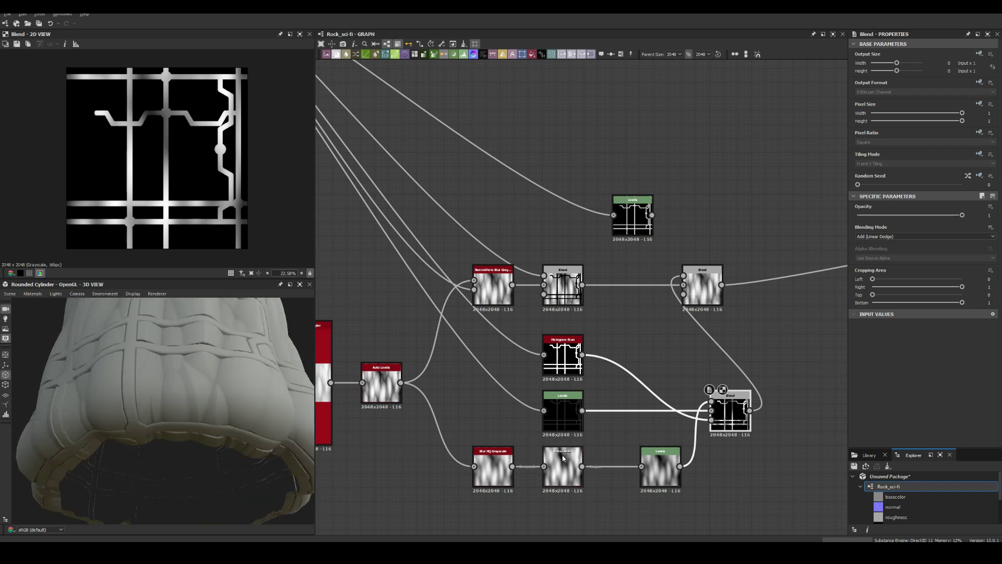
{"action": "left_click_drag", "start_coordinate": [921, 392], "coordinate": [875, 393]}
{"action": "scroll", "coordinate": [190, 391], "scroll_direction": "up", "scroll_amount": 5}
{"action": "mouse_move", "coordinate": [625, 291]}
{"action": "middle_mouse_down"}
{"action": "mouse_move", "coordinate": [707, 280]}
{"action": "mouse_move", "coordinate": [592, 295]}
{"action": "middle_mouse_up"}
Bevel the panel-line mask and blend the result in Min (Darken) mode.
{"action": "key", "text": "ctrl+v"}
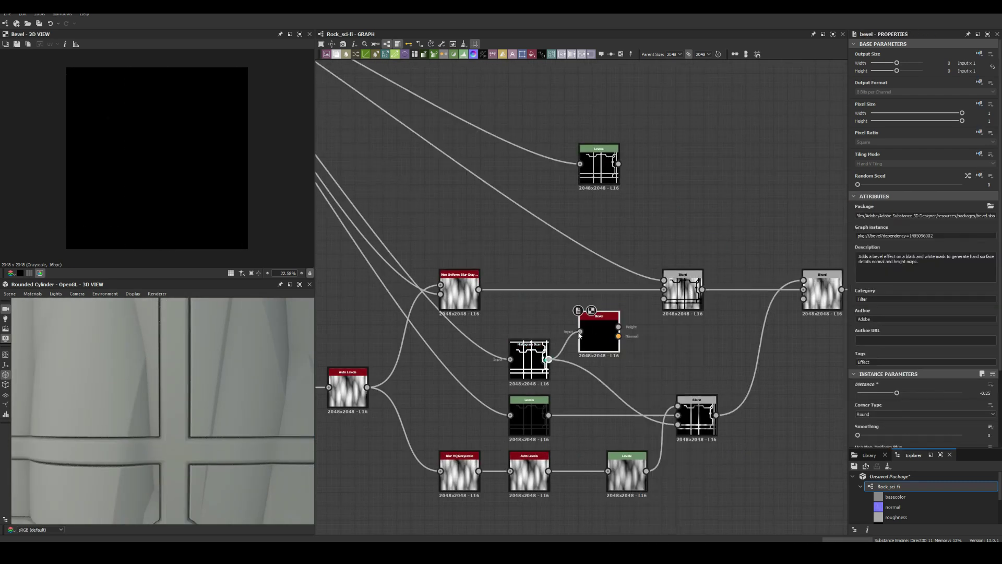
{"action": "left_click_drag", "start_coordinate": [579, 334], "coordinate": [563, 262]}
{"action": "left_click", "coordinate": [579, 286]}
{"action": "left_click_drag", "start_coordinate": [479, 289], "coordinate": [663, 211]}
{"action": "left_click", "coordinate": [924, 236]}
{"action": "left_click", "coordinate": [869, 273]}
Insert an Invert Grayscale node and zoom the 3D preview onto the cylinder.
{"action": "key", "text": "space"}
{"action": "type", "text": "invert"}
{"action": "key", "text": "Return"}
{"action": "scroll", "coordinate": [260, 320], "scroll_direction": "down", "scroll_amount": 5}
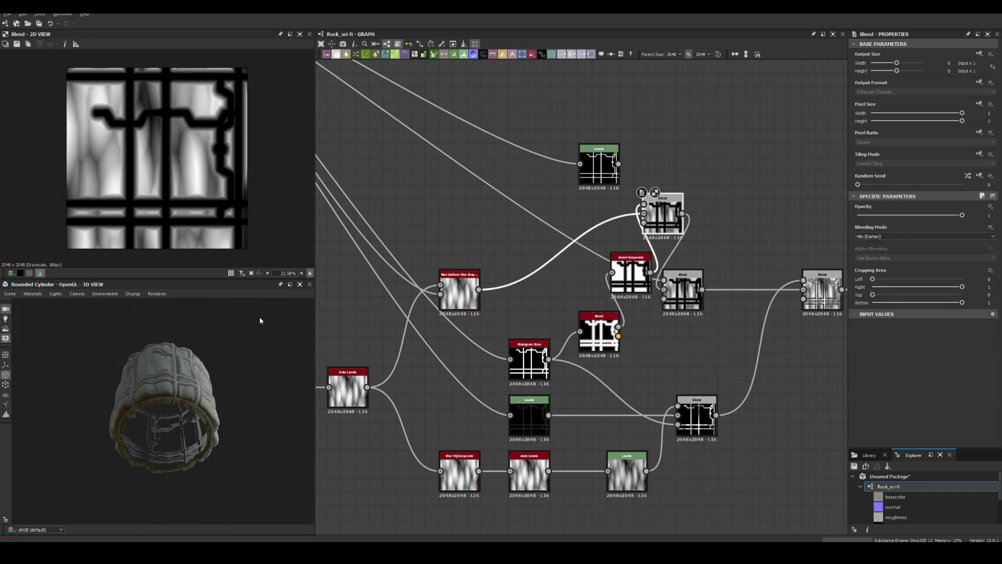
{"action": "scroll", "coordinate": [260, 320], "scroll_direction": "up", "scroll_amount": 5}
{"action": "middle_click_drag", "start_coordinate": [772, 271], "coordinate": [665, 286]}
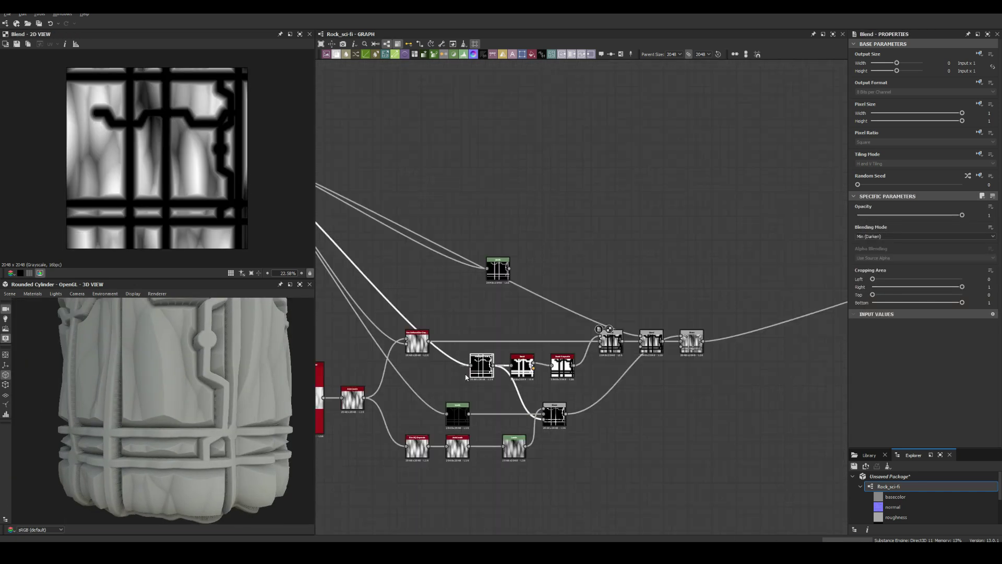
Insert a Levels node after the Invert Grayscale.
{"action": "key", "text": "space"}
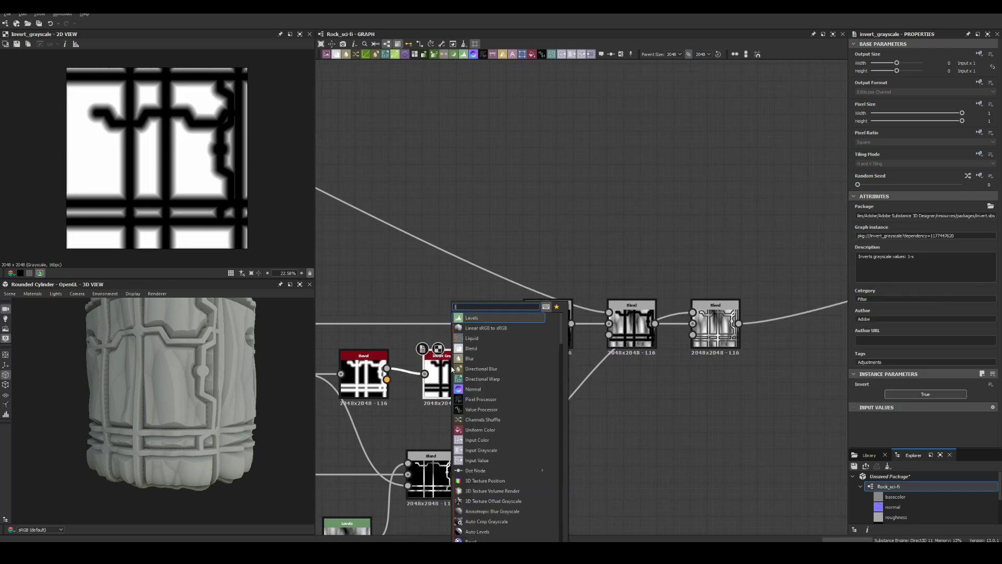
{"action": "type", "text": "levels"}
{"action": "key", "text": "Return"}
{"action": "scroll", "coordinate": [212, 394], "scroll_direction": "up", "scroll_amount": 2}
{"action": "mouse_move", "coordinate": [212, 394]}
{"action": "left_mouse_down"}
{"action": "mouse_move", "coordinate": [192, 385]}
{"action": "mouse_move", "coordinate": [203, 414]}
{"action": "mouse_move", "coordinate": [218, 419]}
{"action": "left_mouse_up"}
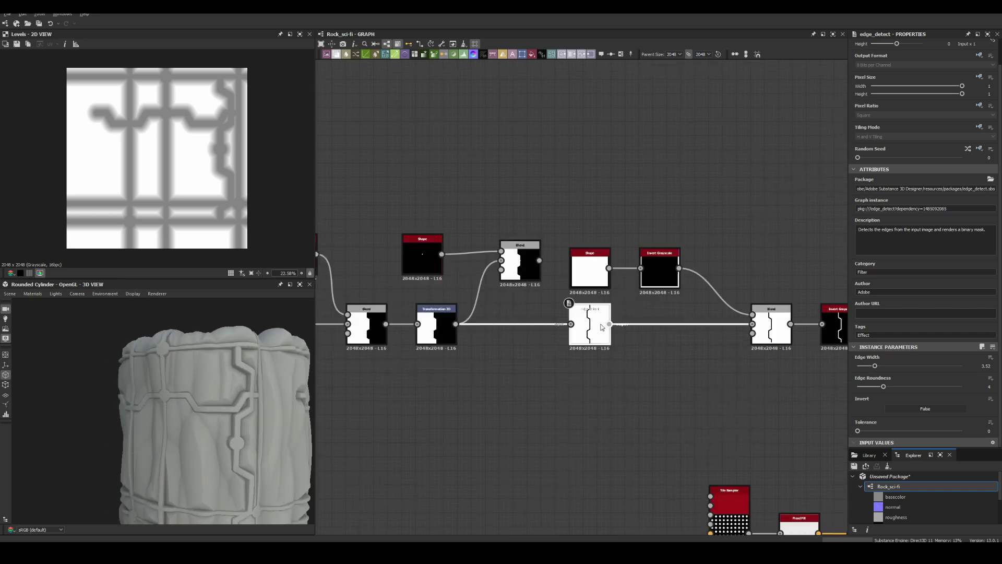
Set Edge Width to about 2.62, Blend Opacity to 0.16, and darken the groove mask Levels.
{"action": "left_click_drag", "start_coordinate": [875, 365], "coordinate": [869, 367]}
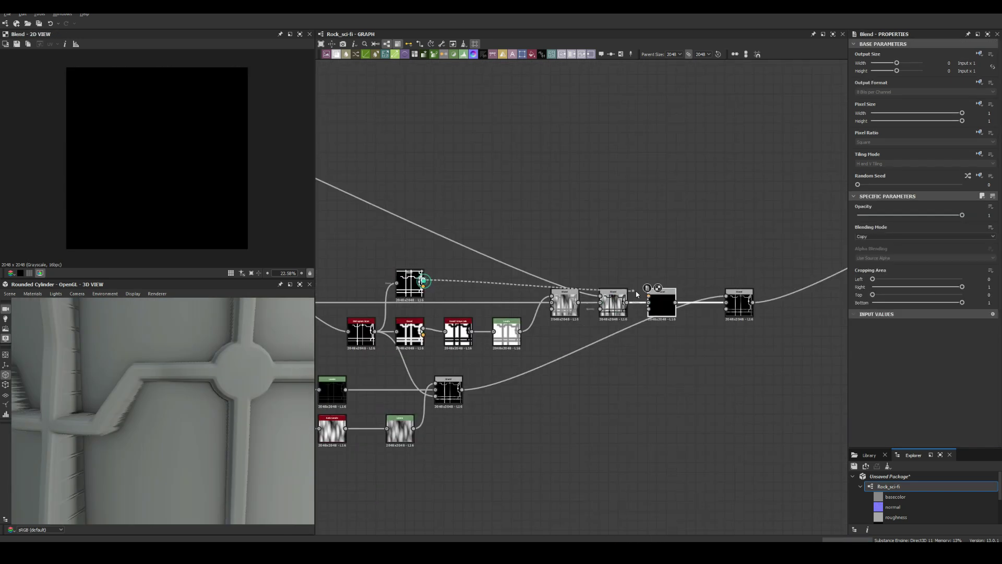
{"action": "left_click_drag", "start_coordinate": [862, 214], "coordinate": [876, 214]}
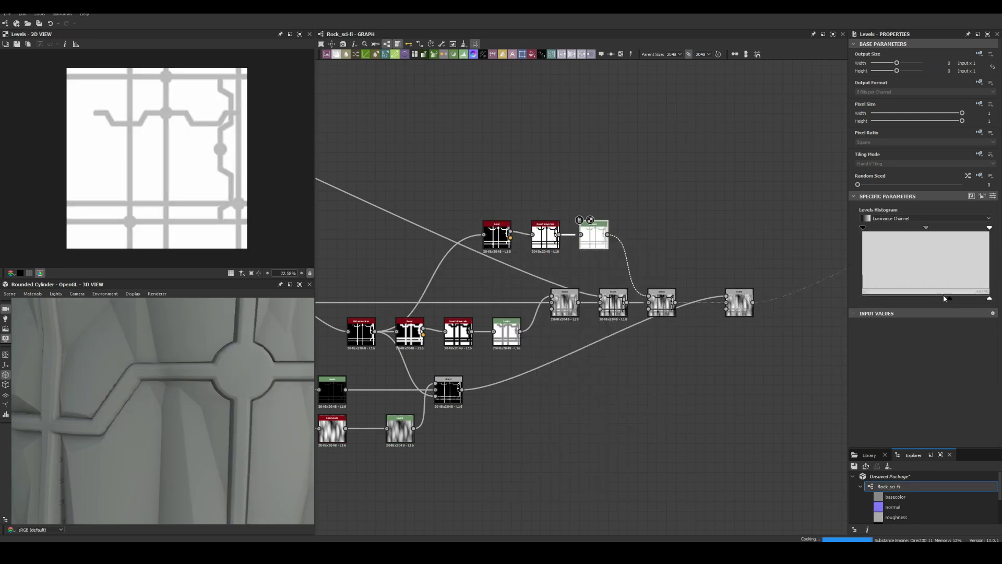
{"action": "left_click_drag", "start_coordinate": [945, 298], "coordinate": [903, 298]}
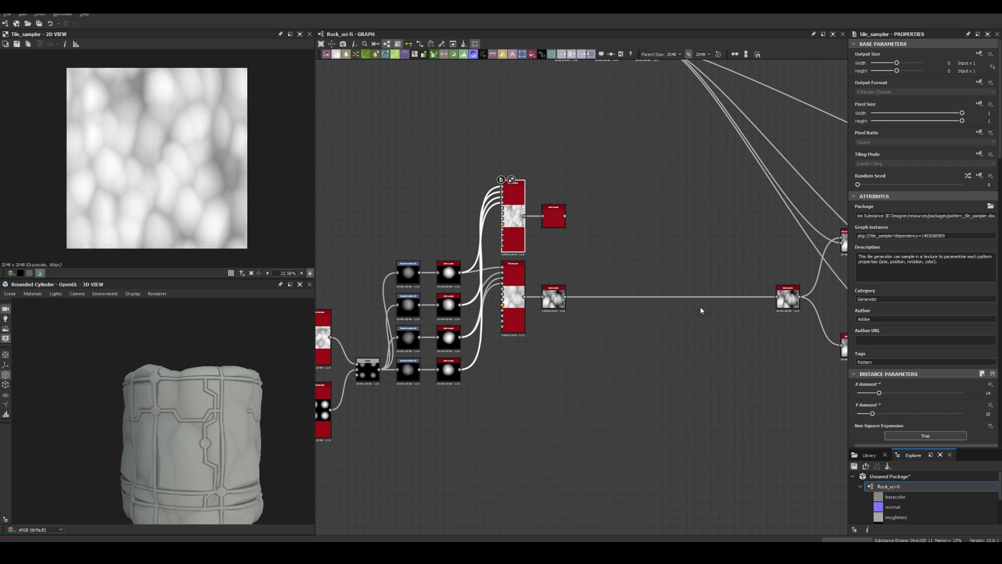
Drag the Levels histogram handles to raise rock-cell contrast and orbit the cylinder to check.
{"action": "left_click", "coordinate": [863, 236]}
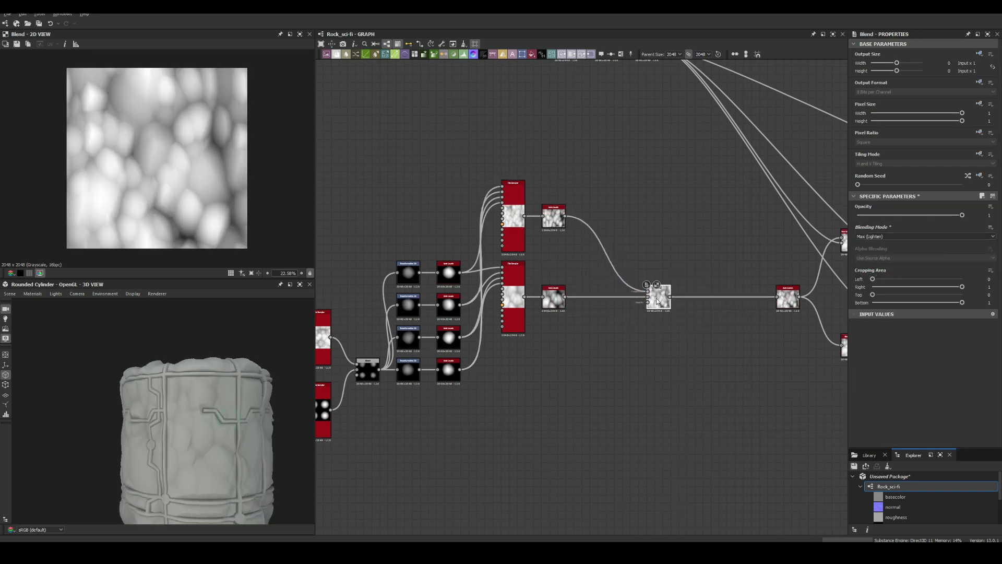
{"action": "left_click_drag", "start_coordinate": [933, 299], "coordinate": [897, 301]}
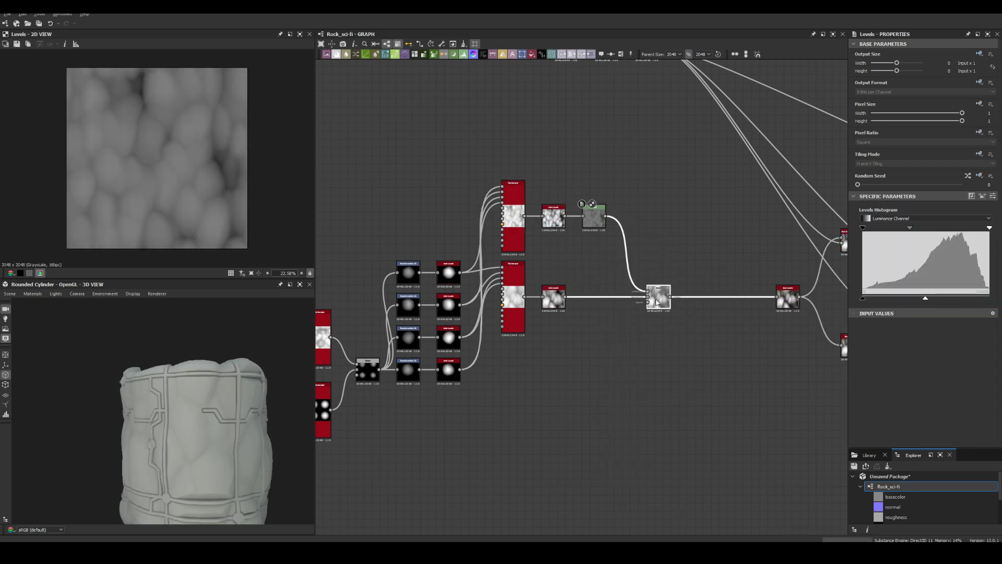
{"action": "left_click_drag", "start_coordinate": [191, 422], "coordinate": [220, 390]}
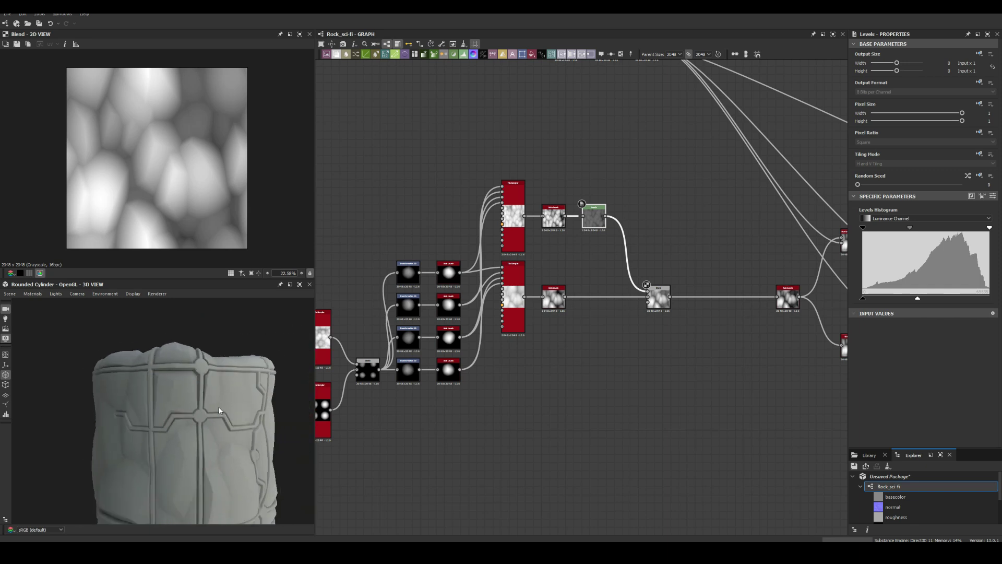
{"action": "scroll", "coordinate": [220, 390], "scroll_direction": "up", "scroll_amount": 3}
{"action": "scroll", "coordinate": [574, 287], "scroll_direction": "down", "scroll_amount": 3}
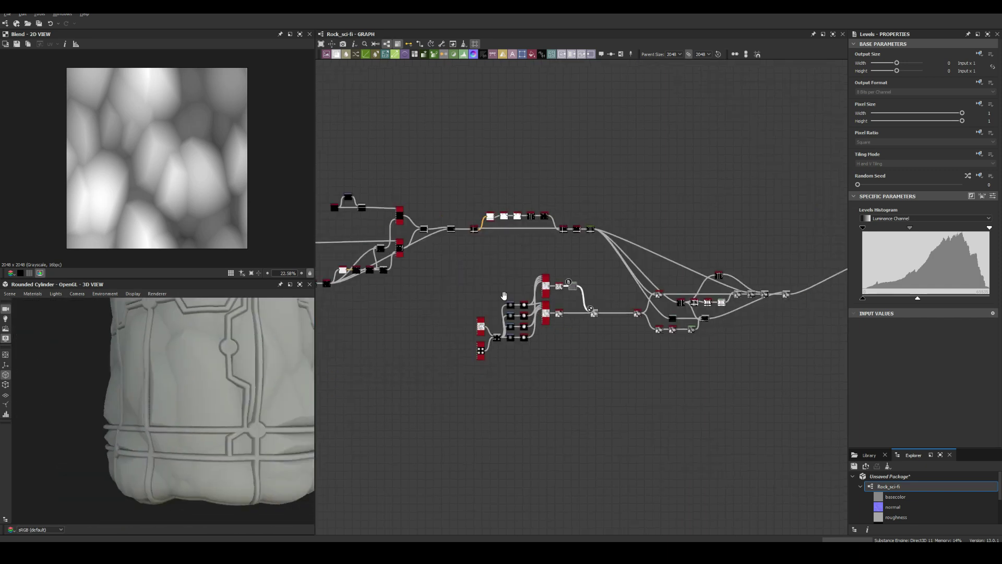
{"action": "middle_click_drag", "start_coordinate": [574, 287], "coordinate": [470, 261]}
{"action": "scroll", "coordinate": [463, 336], "scroll_direction": "up", "scroll_amount": 4}
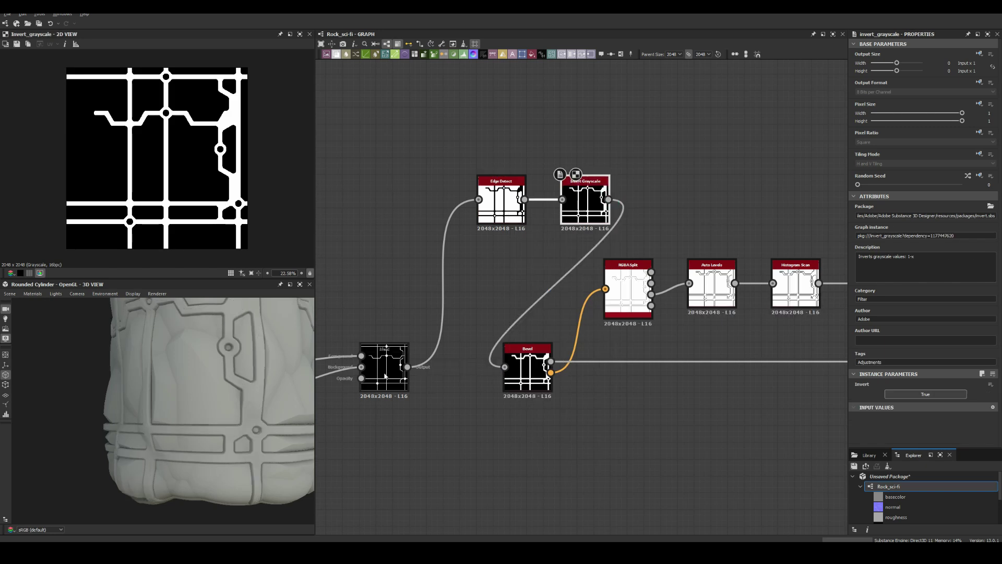
Subtract the Edge Detect outline through a new Blend and set Bevel Distance to about -0.01.
{"action": "left_click", "coordinate": [498, 222]}
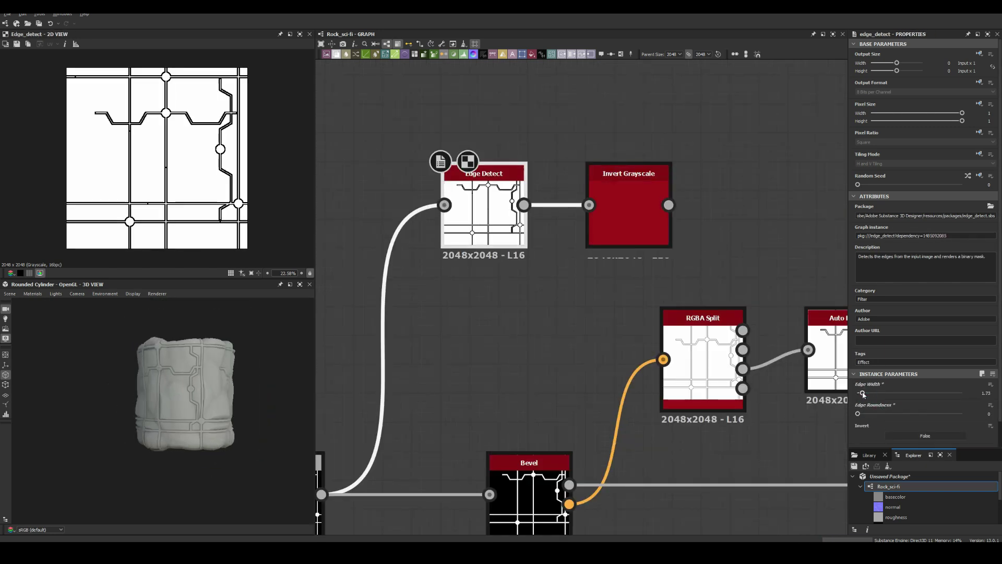
{"action": "left_click", "coordinate": [900, 236]}
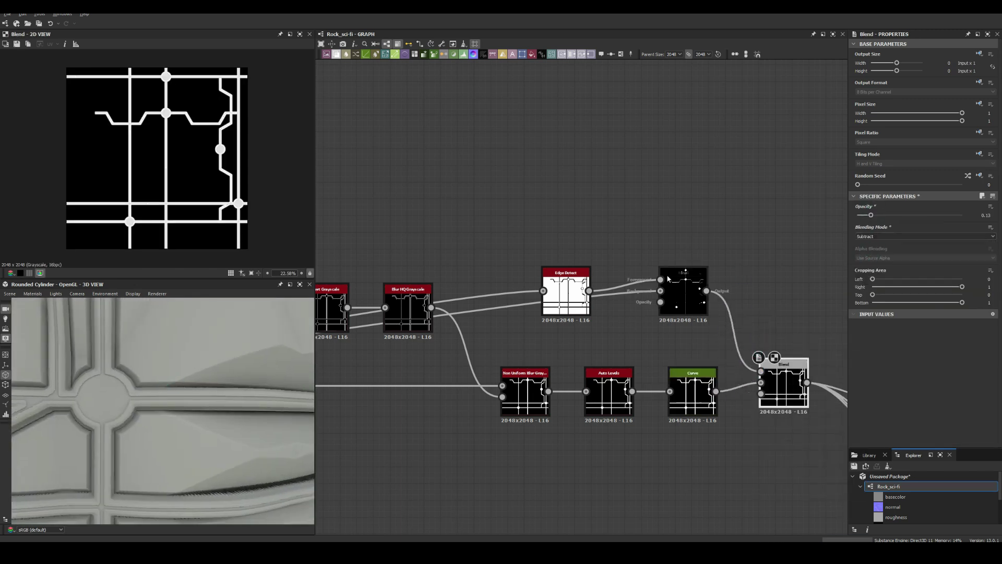
{"action": "left_click_drag", "start_coordinate": [936, 392], "coordinate": [910, 392]}
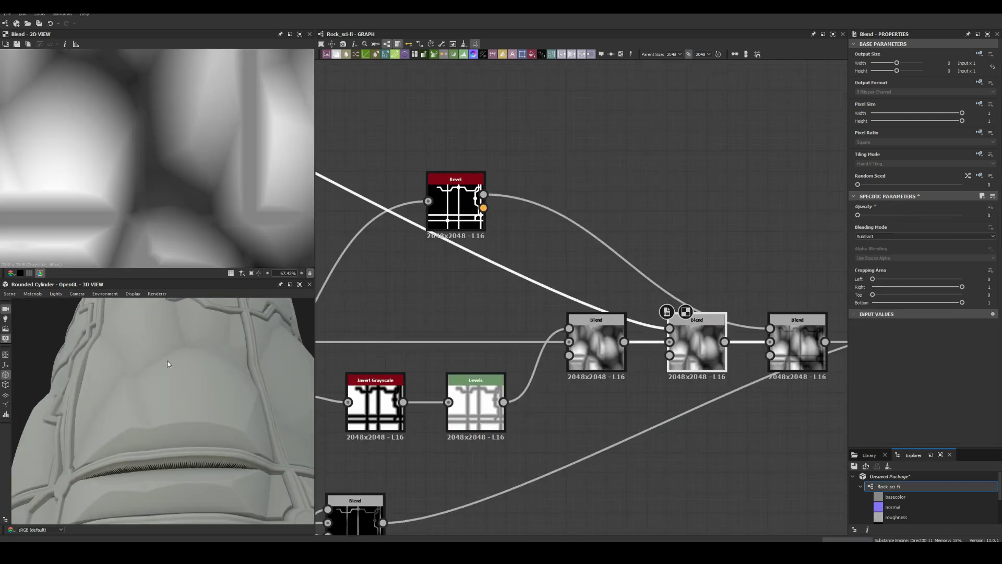
Recenter the graph on the Blend and inspect the Non Uniform Blur Grayscale output.
{"action": "scroll", "coordinate": [682, 302], "scroll_direction": "down", "scroll_amount": 4}
{"action": "key", "text": "f"}
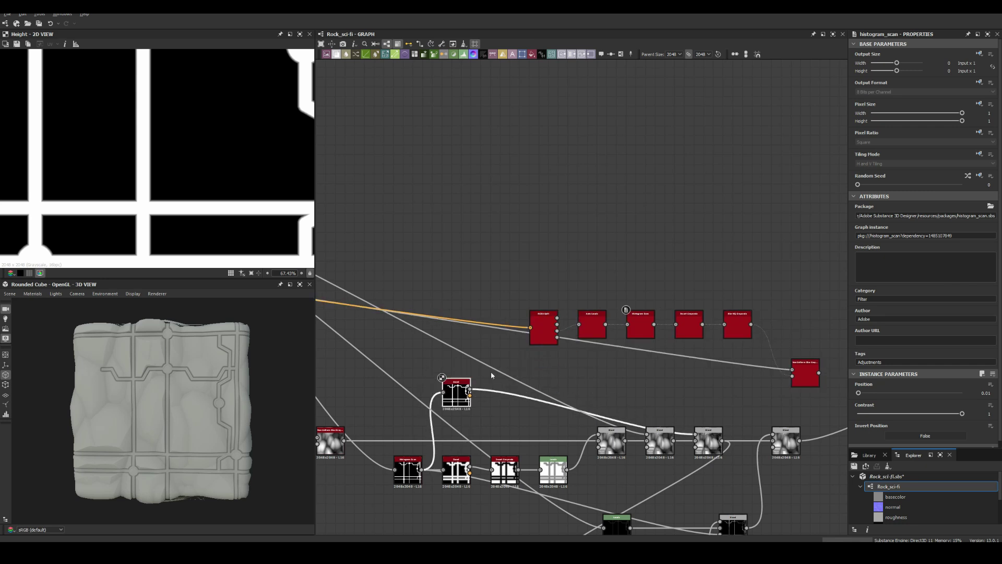
{"action": "middle_click_drag", "start_coordinate": [769, 448], "coordinate": [724, 368]}
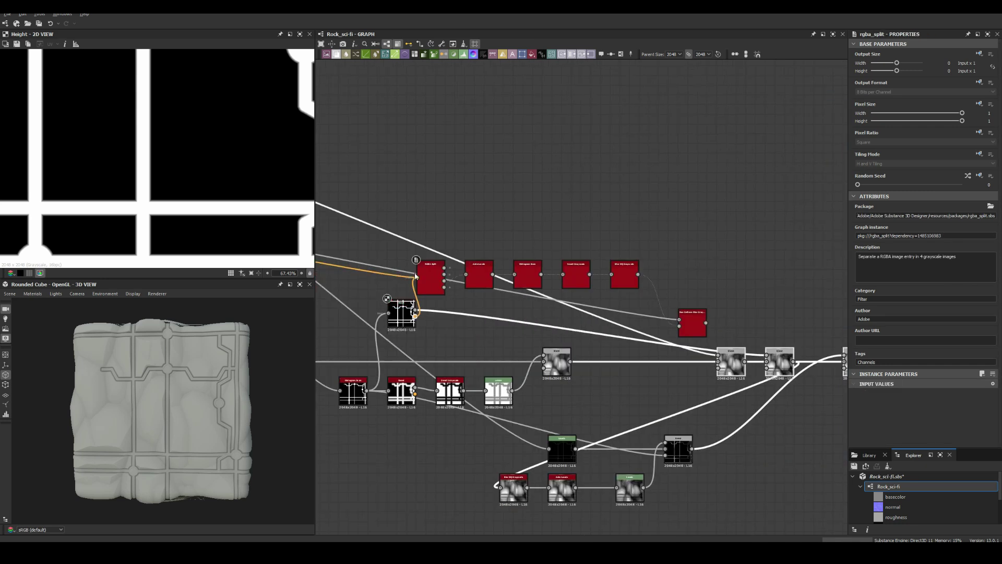
{"action": "left_click", "coordinate": [692, 325]}
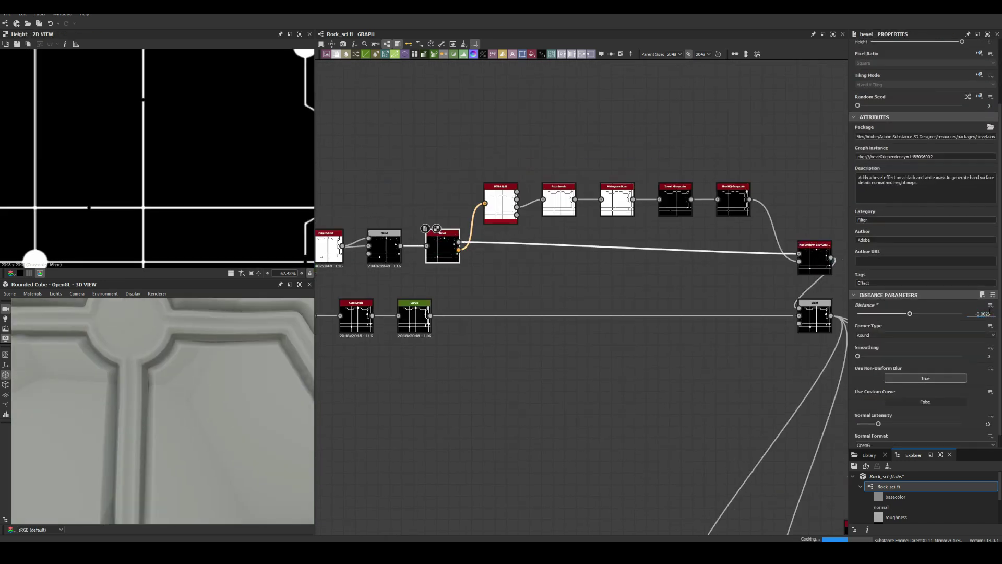
{"action": "scroll", "coordinate": [527, 332], "scroll_direction": "down", "scroll_amount": 5}
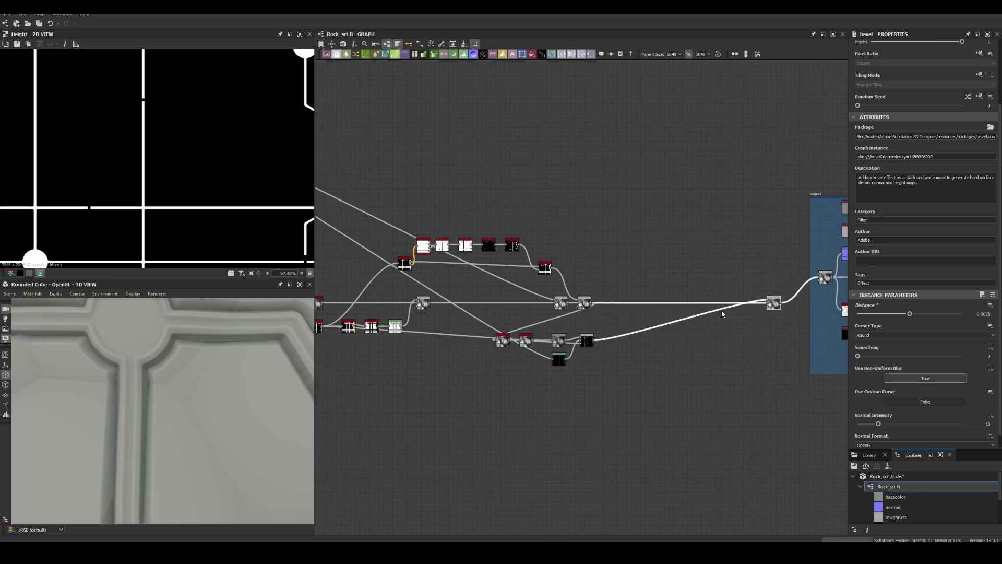
{"action": "scroll", "coordinate": [616, 270], "scroll_direction": "down", "scroll_amount": 3}
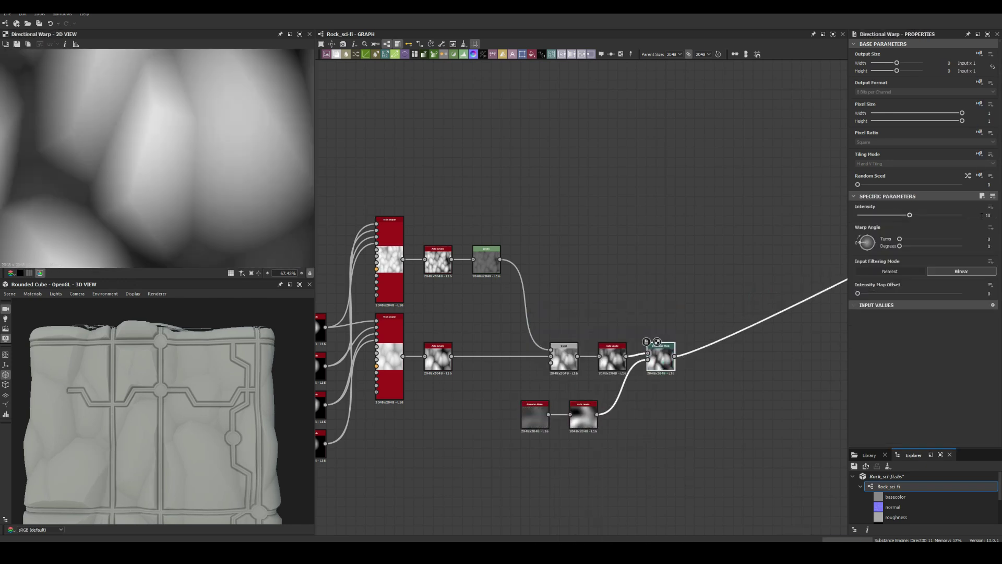
Set Directional Warp Intensity to 70, HBAO Height Depth to 0.14, and preview on Rounded Cylinder.
{"action": "type", "text": "70"}
{"action": "key", "text": "Return"}
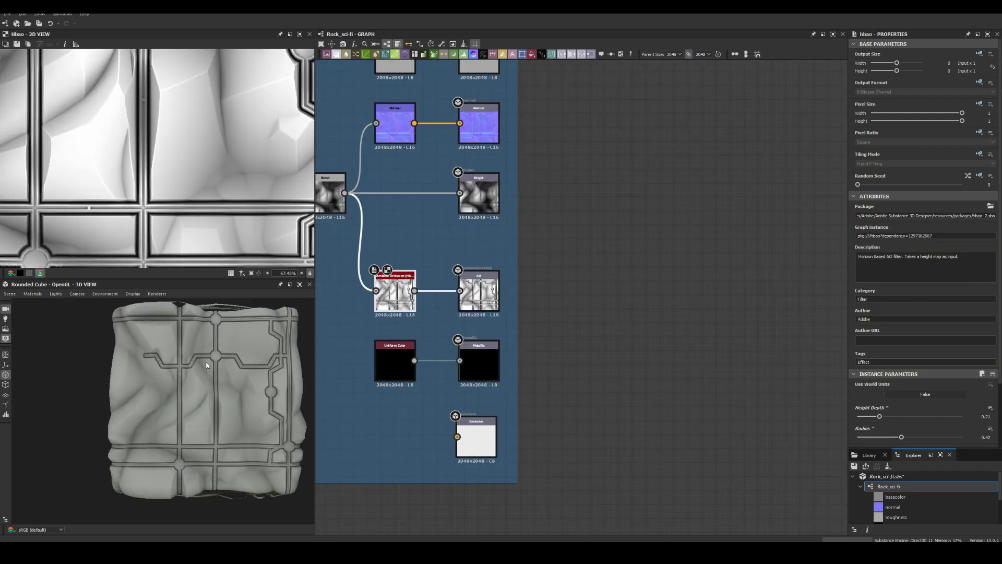
{"action": "scroll", "coordinate": [206, 364], "scroll_direction": "up", "scroll_amount": 3}
{"action": "scroll", "coordinate": [205, 376], "scroll_direction": "up", "scroll_amount": 2}
{"action": "scroll", "coordinate": [204, 386], "scroll_direction": "up", "scroll_amount": 3}
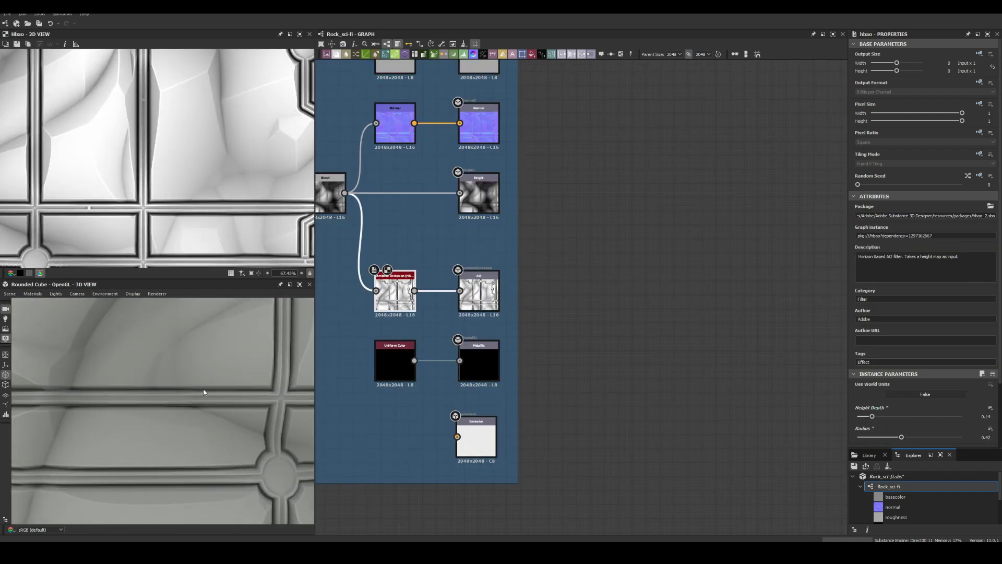
{"action": "scroll", "coordinate": [203, 392], "scroll_direction": "down", "scroll_amount": 3}
{"action": "scroll", "coordinate": [408, 338], "scroll_direction": "down", "scroll_amount": 8}
{"action": "left_click", "coordinate": [9, 293]}
{"action": "left_click", "coordinate": [31, 407]}
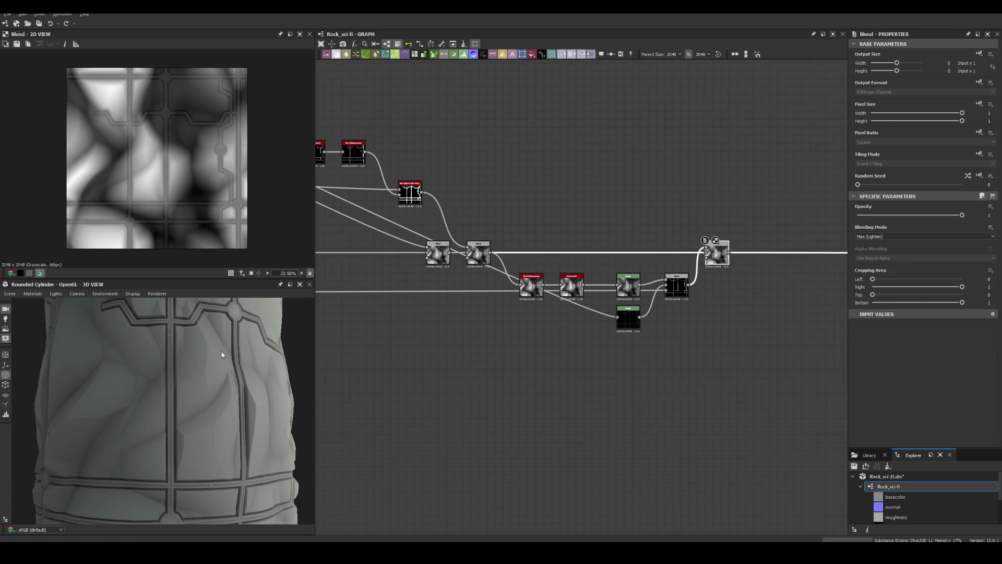
Add a Polygon 1 triangle node feeding a new Splatter Circular node.
{"action": "double_click", "coordinate": [584, 296]}
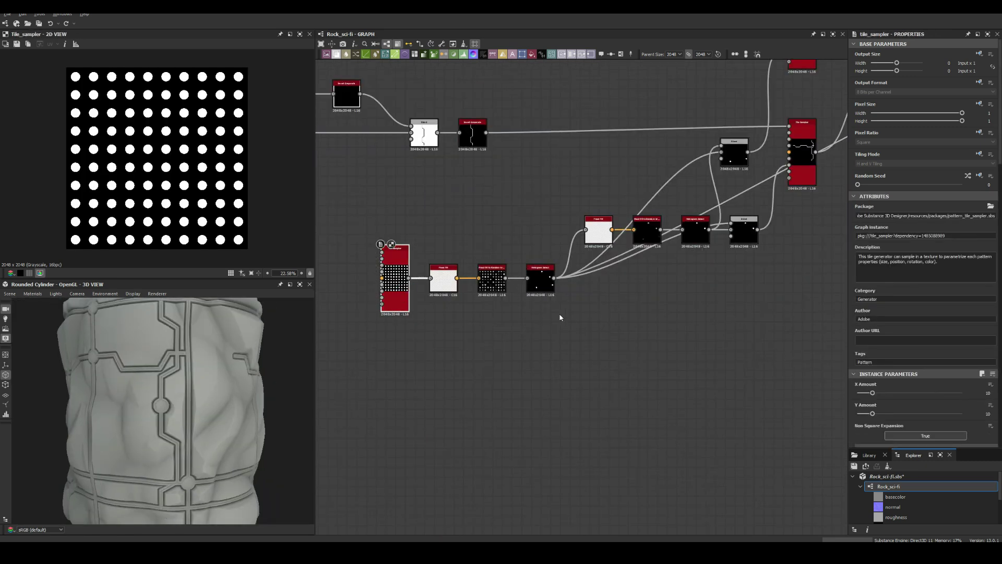
{"action": "left_click", "coordinate": [486, 369]}
{"action": "key", "text": "space"}
{"action": "left_click", "coordinate": [510, 338]}
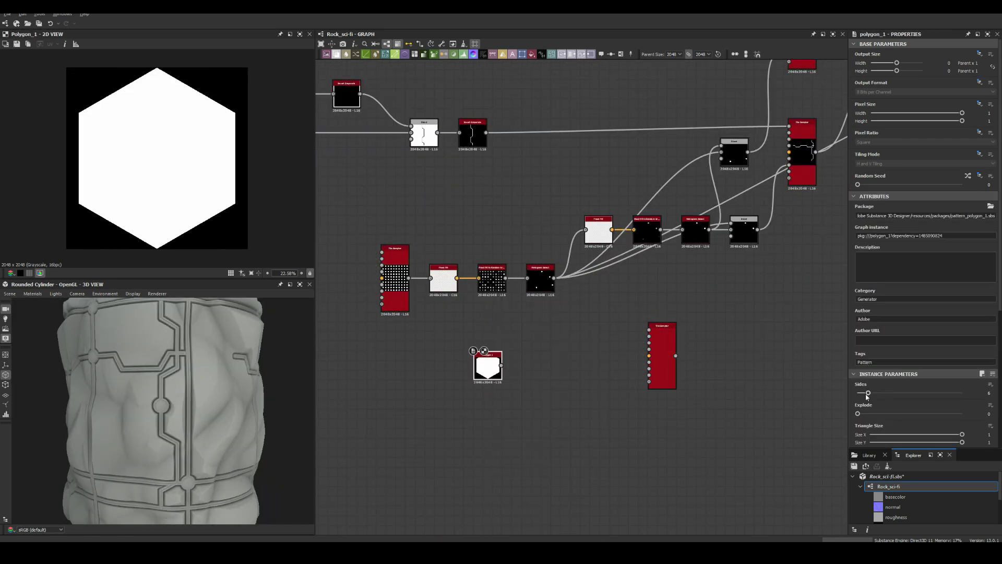
{"action": "left_click_drag", "start_coordinate": [489, 364], "coordinate": [406, 393]}
{"action": "key", "text": "space"}
{"action": "type", "text": "splatter circular"}
{"action": "key", "text": "Return"}
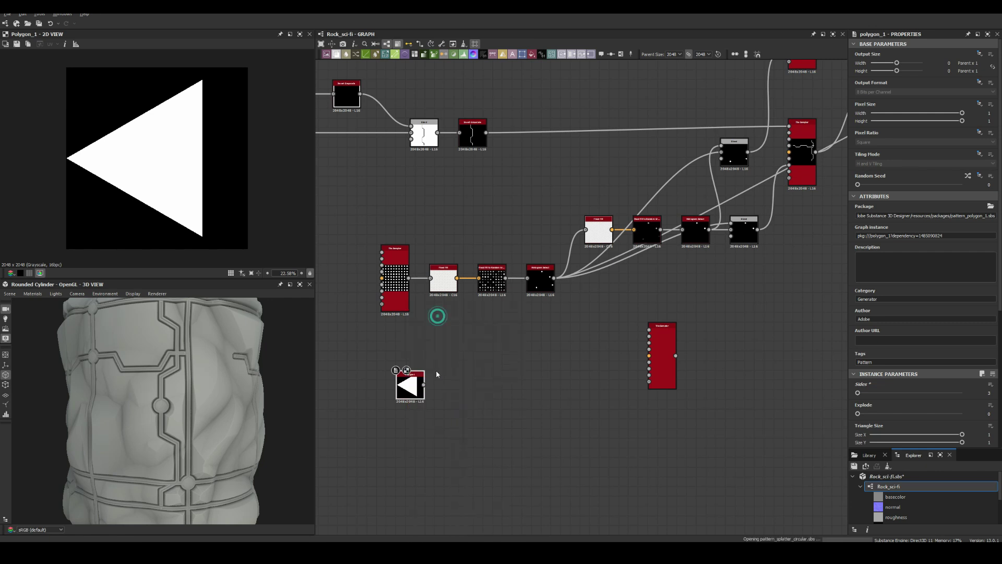
Raise the Splatter Circular scale so the triangles form a shutter-like ring.
{"action": "scroll", "coordinate": [887, 386], "scroll_direction": "down", "scroll_amount": 3}
{"action": "left_click_drag", "start_coordinate": [873, 275], "coordinate": [864, 277]}
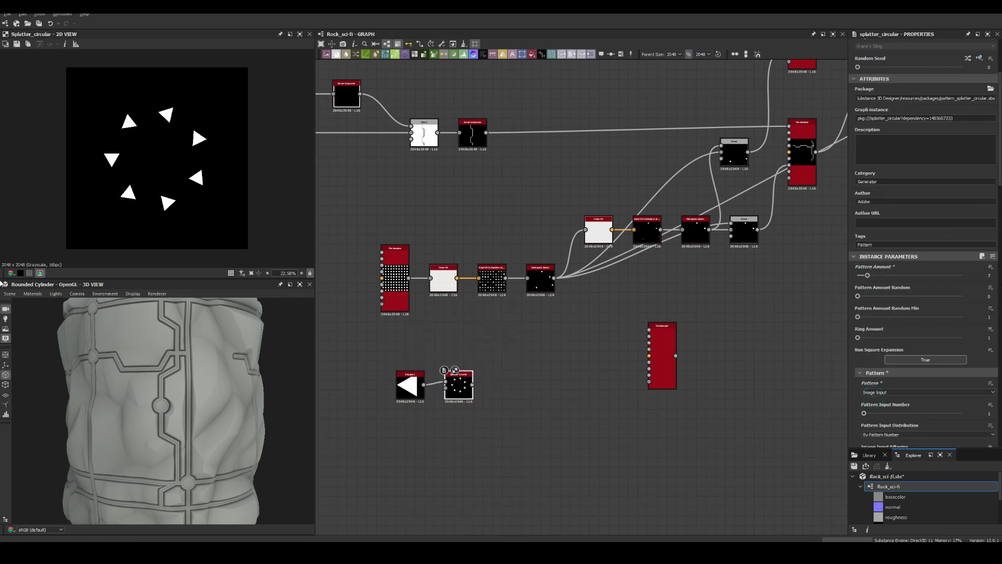
{"action": "scroll", "coordinate": [458, 386], "scroll_direction": "up", "scroll_amount": 3}
{"action": "scroll", "coordinate": [888, 313], "scroll_direction": "down", "scroll_amount": 5}
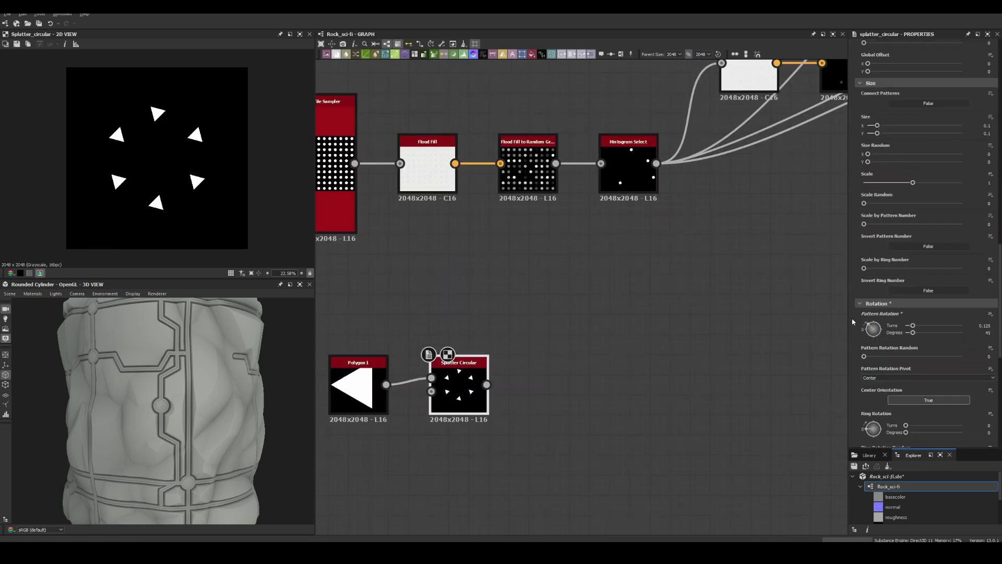
{"action": "left_click_drag", "start_coordinate": [916, 186], "coordinate": [908, 214]}
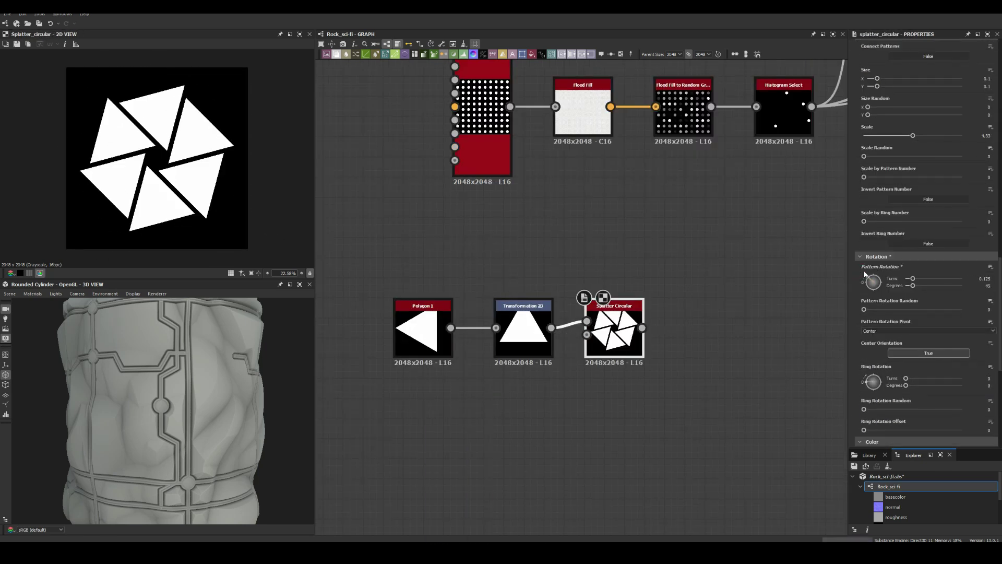
Blend the splatter with a Disc Shape node for the bolt centre and preview it.
{"action": "key", "text": "space"}
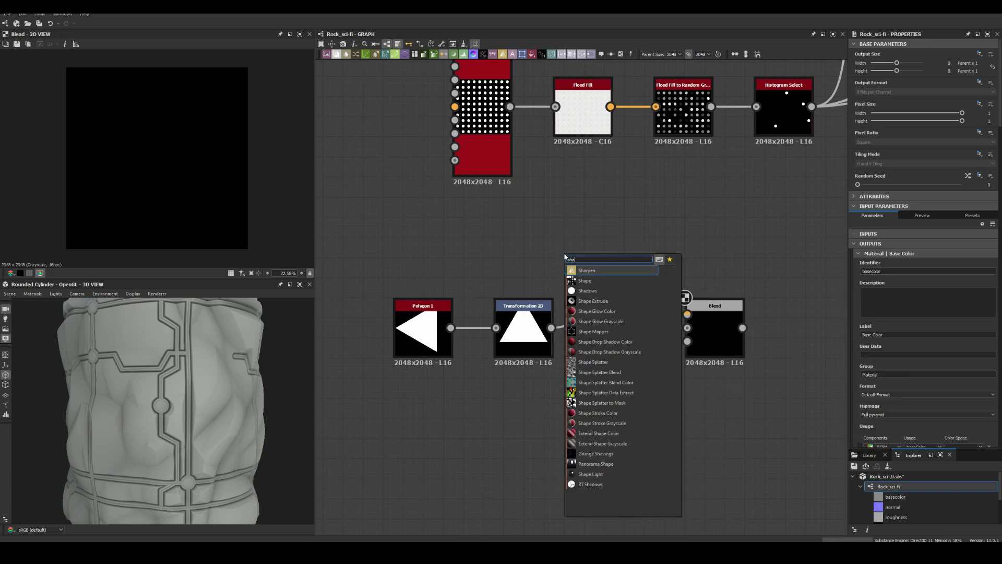
{"action": "left_click", "coordinate": [580, 271]}
{"action": "left_click", "coordinate": [924, 391]}
{"action": "left_click", "coordinate": [870, 401]}
{"action": "double_click", "coordinate": [699, 321]}
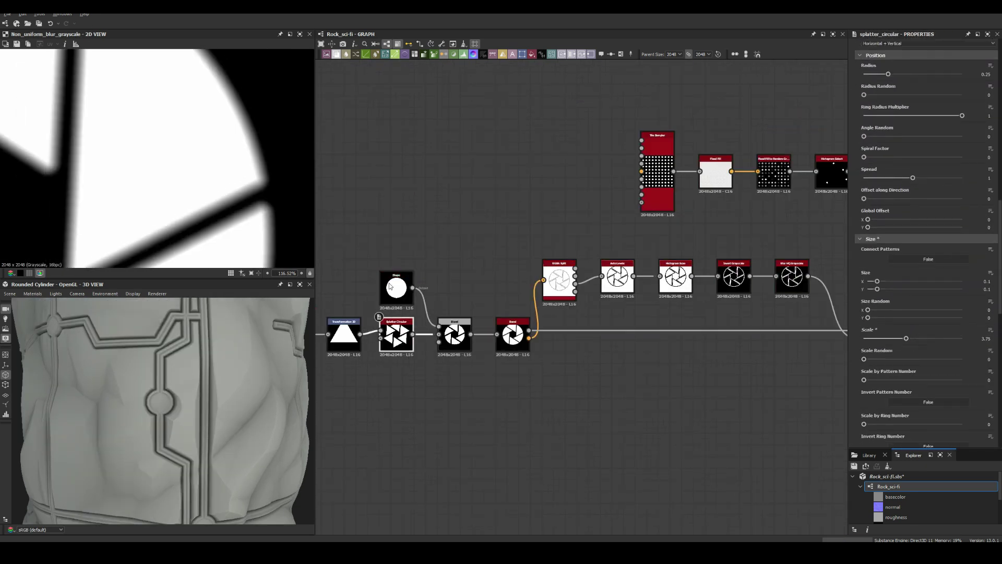
Stretch the splatter triangles' height to 0.13 and view the Shape node output.
{"action": "left_click_drag", "start_coordinate": [877, 289], "coordinate": [881, 290]}
{"action": "scroll", "coordinate": [573, 271], "scroll_direction": "down", "scroll_amount": 5}
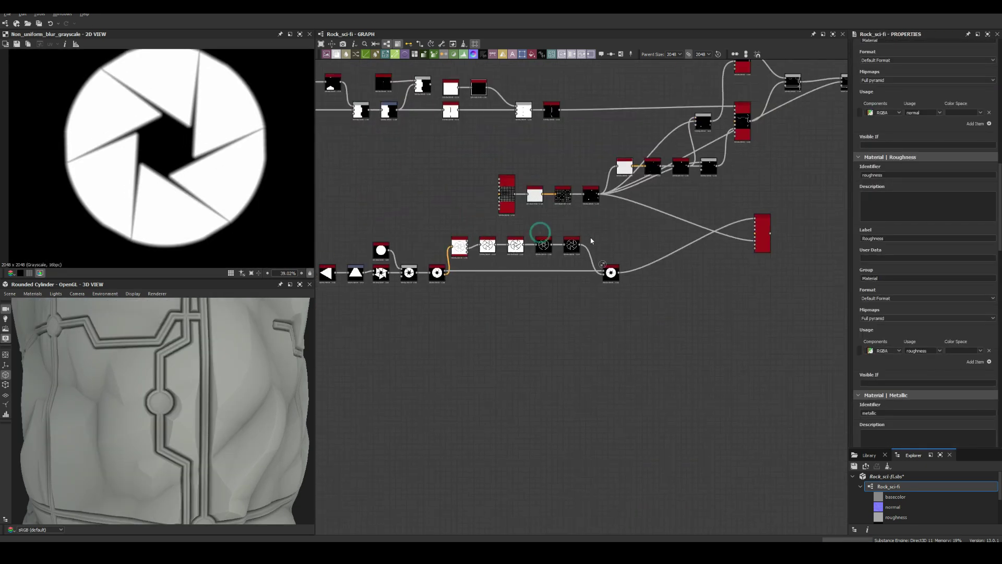
{"action": "scroll", "coordinate": [376, 252], "scroll_direction": "up", "scroll_amount": 5}
{"action": "double_click", "coordinate": [374, 253]}
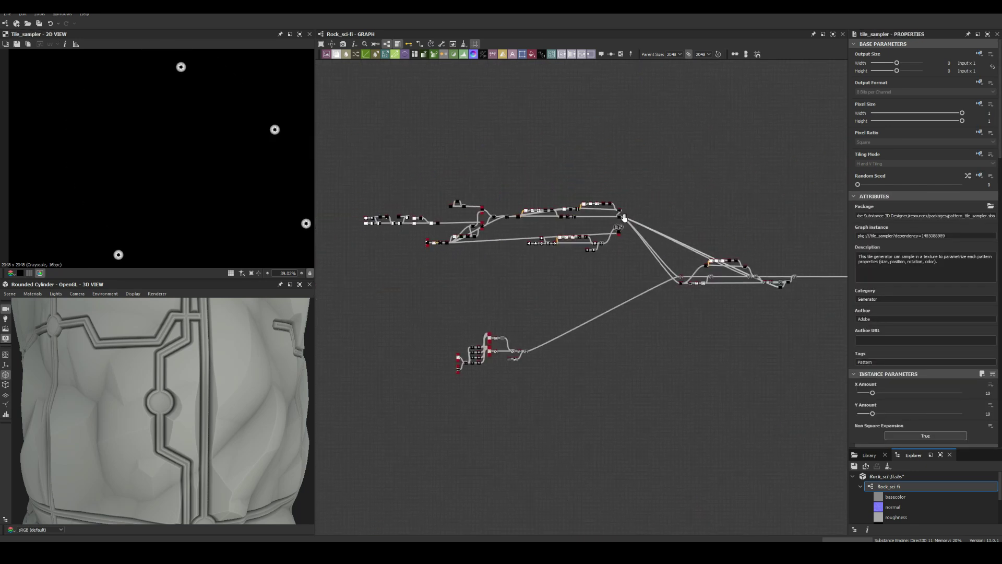
Add a Levels node to tone down the bolts, lowering Level Out High to 0.2.
{"action": "key", "text": "space"}
{"action": "type", "text": "levels"}
{"action": "key", "text": "Return"}
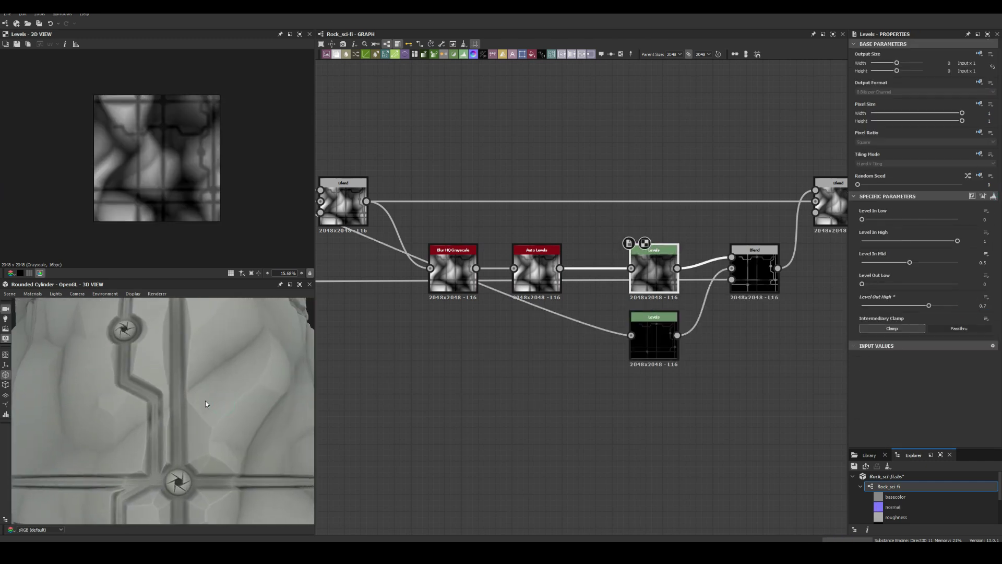
Move the rock Blend node beside the rock chain and raise Bevel Distance to about 0.19.
{"action": "left_click", "coordinate": [749, 270]}
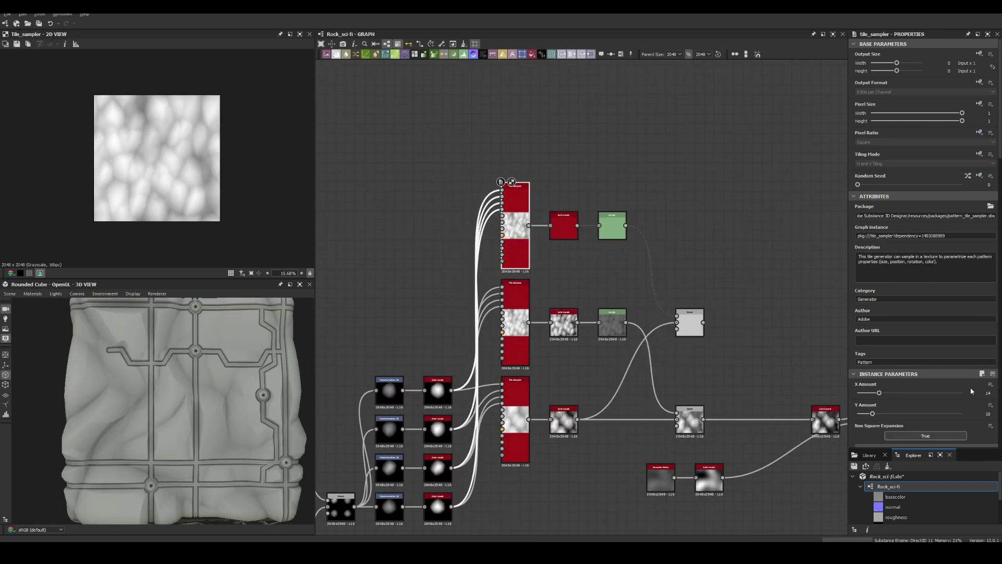
{"action": "left_click_drag", "start_coordinate": [689, 324], "coordinate": [728, 409]}
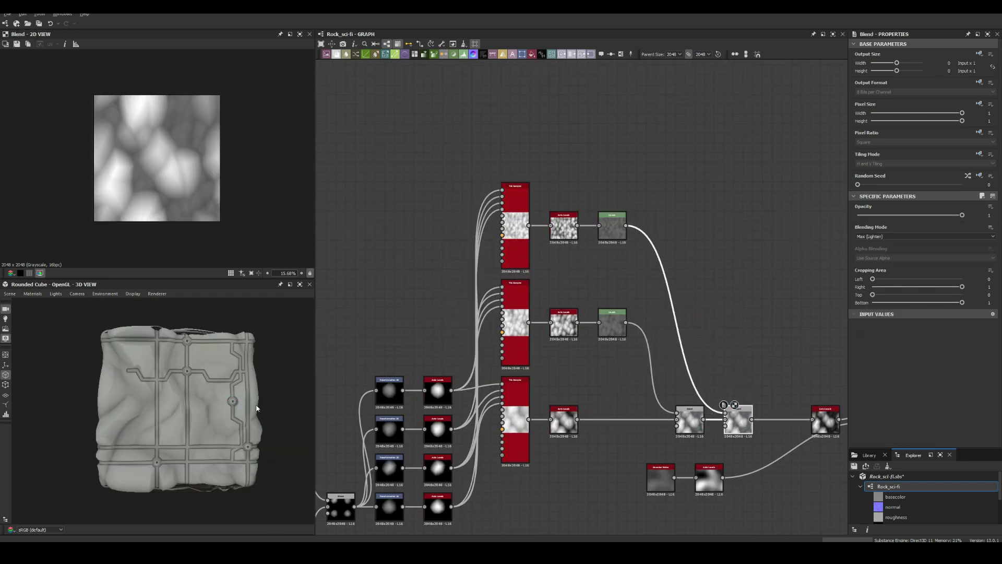
{"action": "scroll", "coordinate": [199, 400], "scroll_direction": "up", "scroll_amount": 5}
{"action": "left_click_drag", "start_coordinate": [220, 402], "coordinate": [192, 402]}
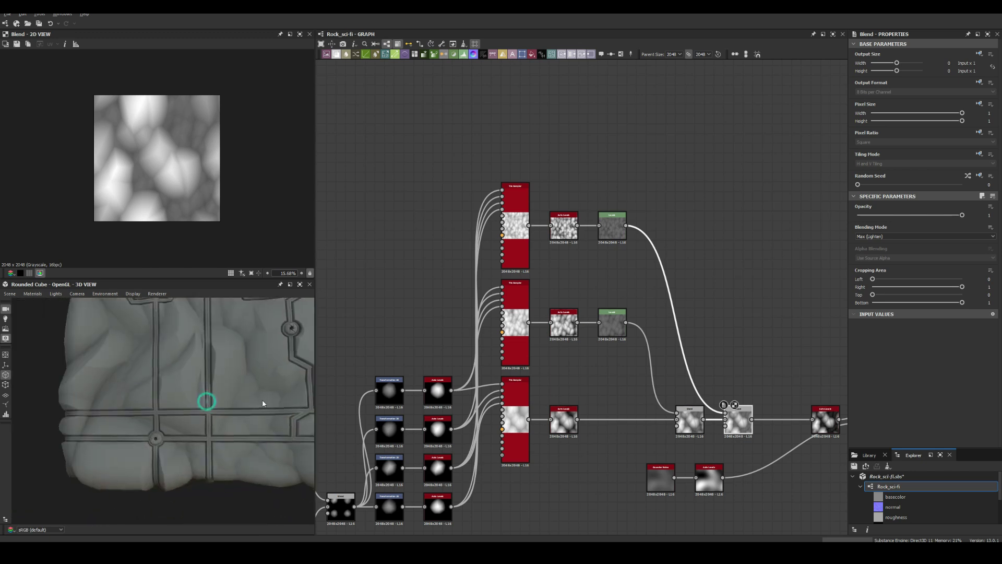
{"action": "left_click", "coordinate": [514, 336]}
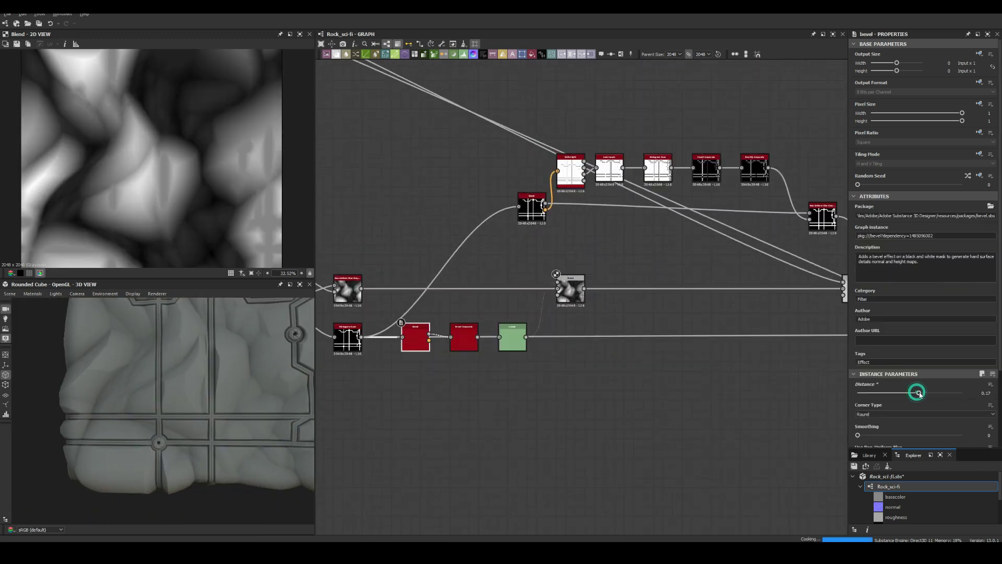
{"action": "scroll", "coordinate": [543, 337], "scroll_direction": "down", "scroll_amount": 5}
{"action": "type", "text": "Rock height m"}
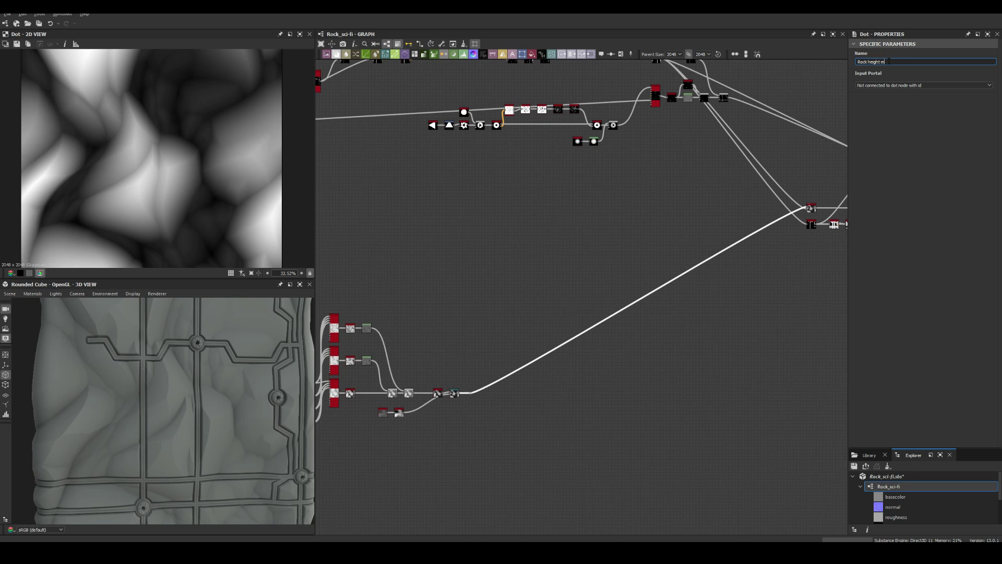
Create the Rock_height_map portal from the rock height dot.
{"action": "type", "text": "ap"}
{"action": "key", "text": "Return"}
{"action": "left_click", "coordinate": [572, 394]}
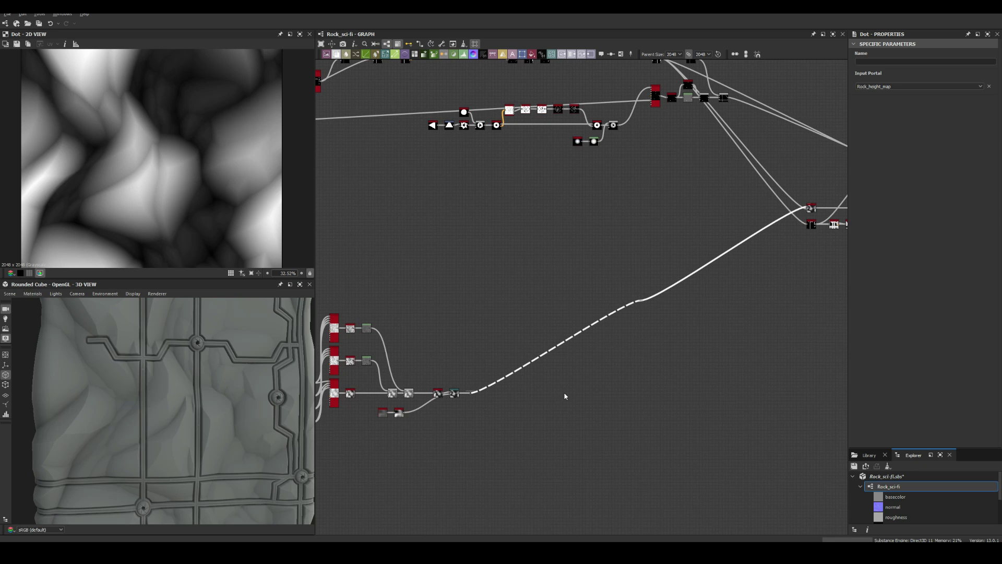
Feed the final Blend into a Normal node followed by Curvature Smooth.
{"action": "scroll", "coordinate": [565, 396], "scroll_direction": "up", "scroll_amount": 2}
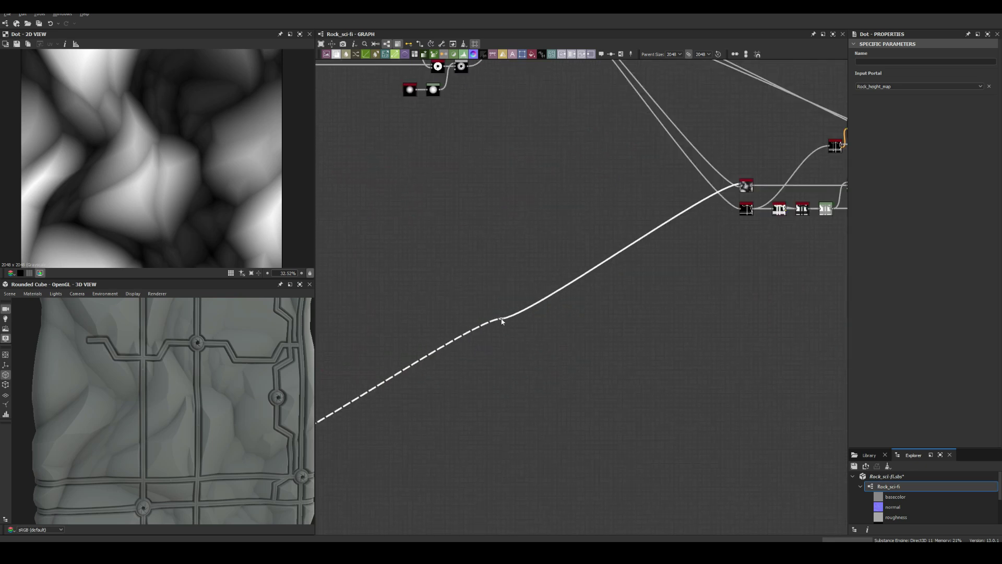
{"action": "middle_click_drag", "start_coordinate": [679, 178], "coordinate": [331, 280]}
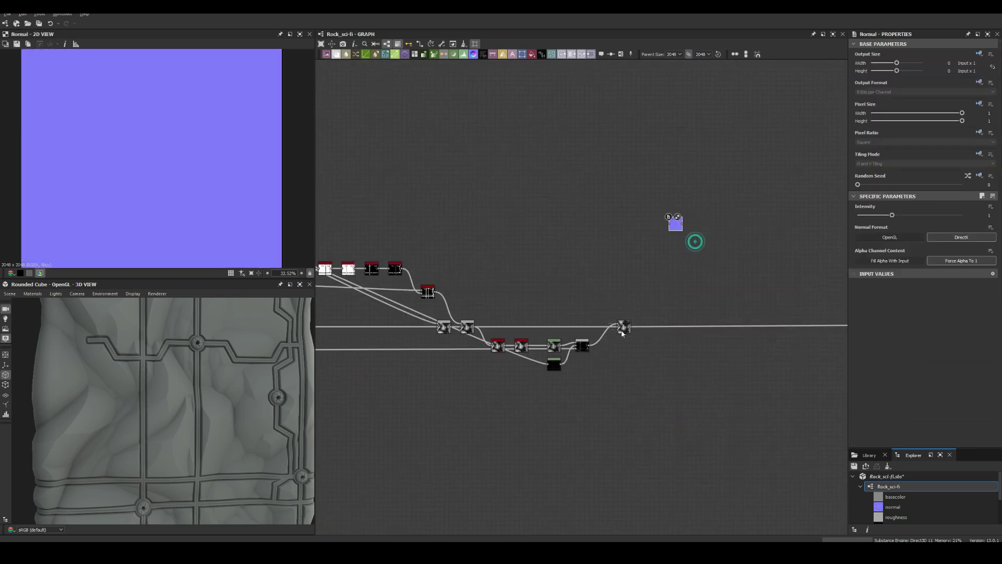
{"action": "left_click", "coordinate": [381, 320]}
{"action": "left_click_drag", "start_coordinate": [391, 320], "coordinate": [673, 173]}
{"action": "left_click_drag", "start_coordinate": [681, 172], "coordinate": [577, 152]}
{"action": "scroll", "coordinate": [579, 157], "scroll_direction": "up", "scroll_amount": 5}
{"action": "key", "text": "space"}
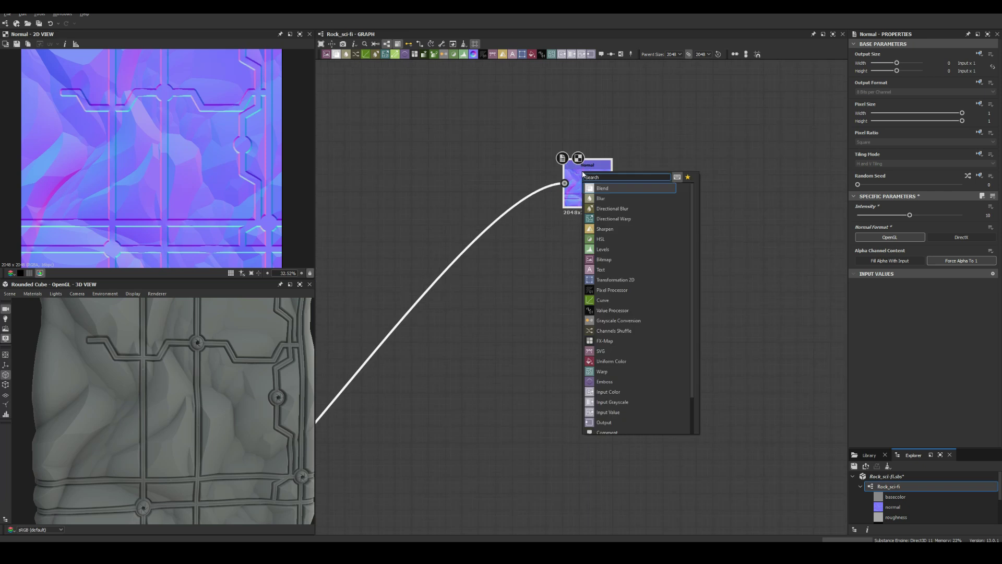
{"action": "left_click", "coordinate": [615, 208]}
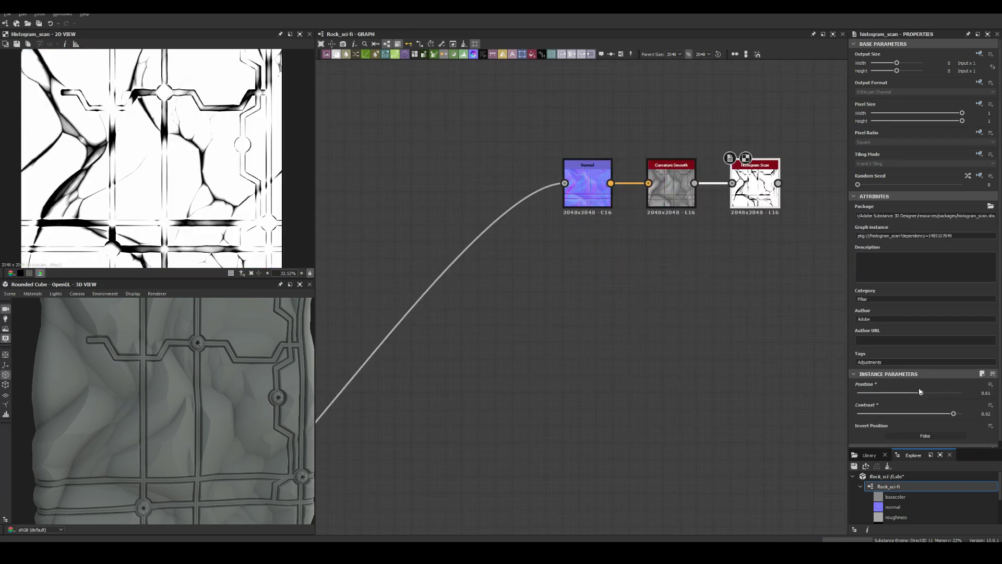
Insert Highpass Grayscale before the Normal and set Histogram Scan Position to about 0.46.
{"action": "key", "text": "space"}
{"action": "type", "text": "highpass"}
{"action": "key", "text": "Return"}
{"action": "left_click_drag", "start_coordinate": [488, 148], "coordinate": [506, 184]}
{"action": "left_click_drag", "start_coordinate": [901, 392], "coordinate": [905, 393]}
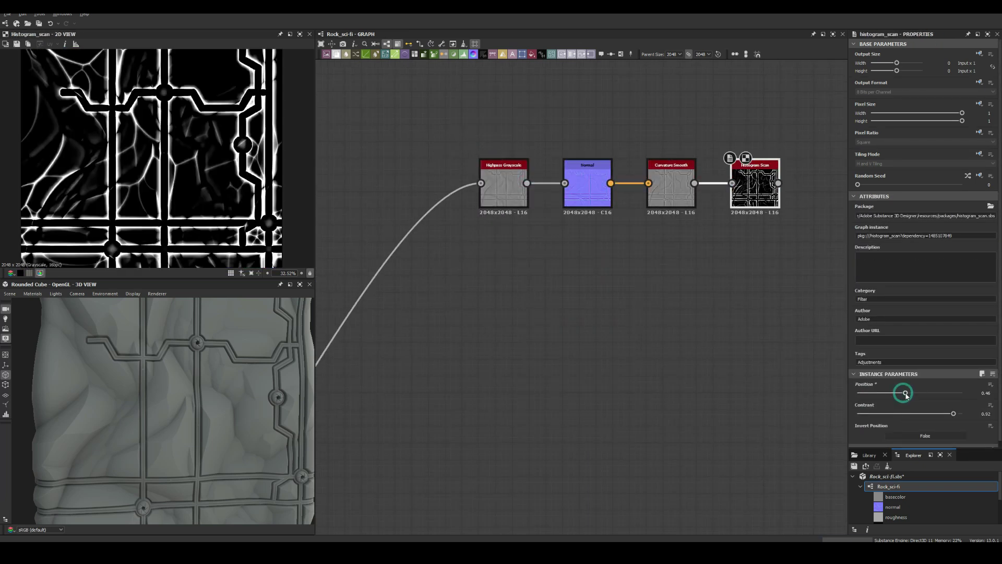
{"action": "left_click_drag", "start_coordinate": [954, 414], "coordinate": [958, 414]}
{"action": "scroll", "coordinate": [200, 185], "scroll_direction": "down", "scroll_amount": 2}
{"action": "scroll", "coordinate": [679, 131], "scroll_direction": "down", "scroll_amount": 5}
{"action": "left_click", "coordinate": [637, 198], "text": "alt"}
{"action": "scroll", "coordinate": [638, 198], "scroll_direction": "up", "scroll_amount": 5}
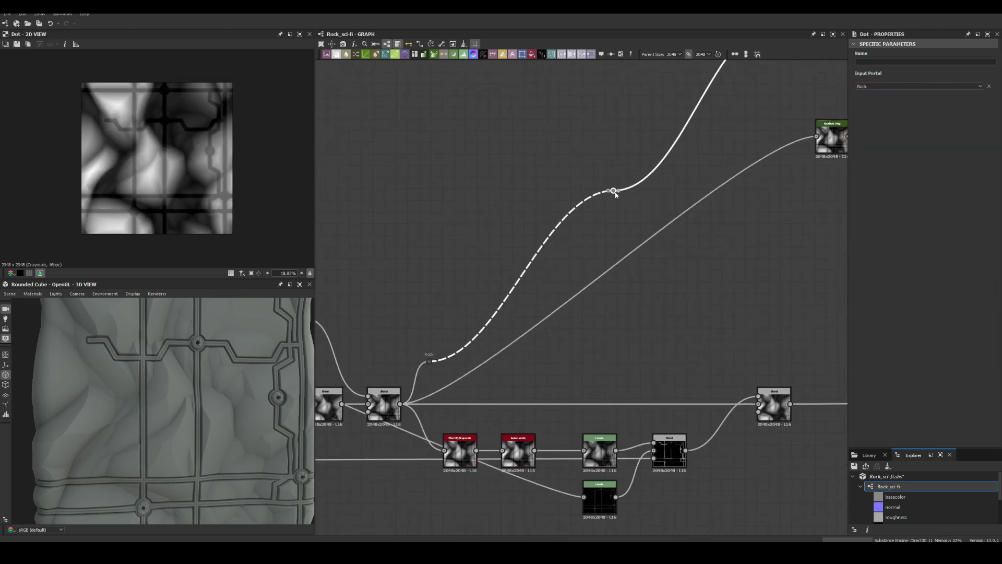
Link the rock wire via a portal and set the Gradient Map end colour to brown.
{"action": "middle_click_drag", "start_coordinate": [735, 140], "coordinate": [714, 281]}
{"action": "left_click_drag", "start_coordinate": [813, 282], "coordinate": [776, 218]}
{"action": "double_click", "coordinate": [995, 270]}
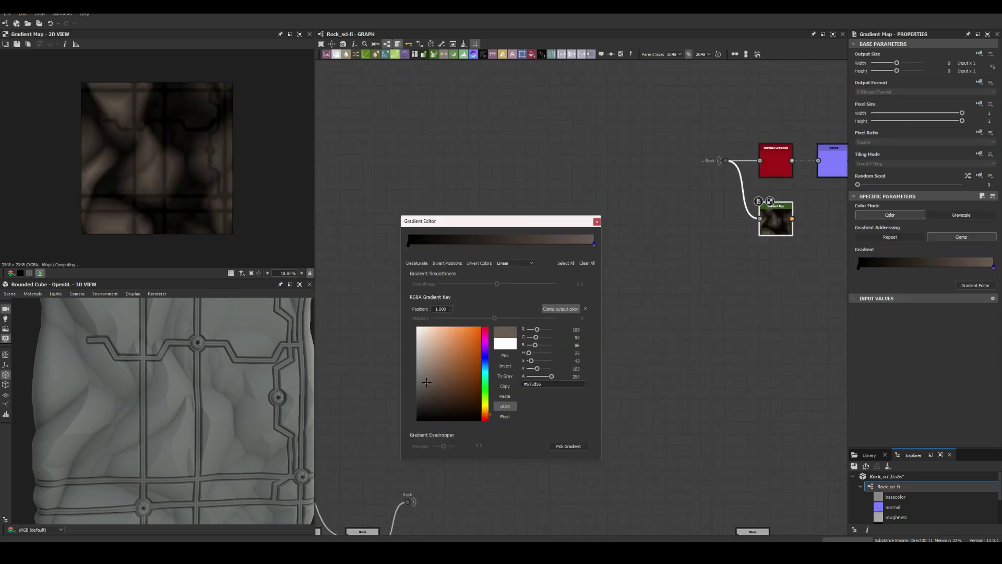
{"action": "left_click_drag", "start_coordinate": [459, 366], "coordinate": [416, 393]}
{"action": "key", "text": "Return"}
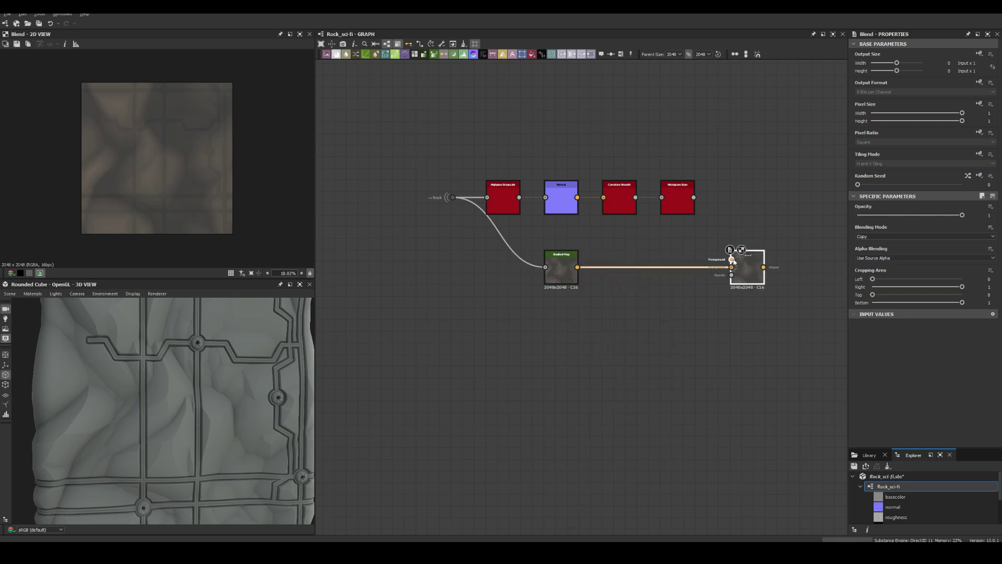
Blend the edge gradient map into the colour in Add (Linear Dodge) mode at 0.06 opacity.
{"action": "left_click_drag", "start_coordinate": [732, 259], "coordinate": [695, 199]}
{"action": "left_click", "coordinate": [705, 224]}
{"action": "left_click", "coordinate": [924, 236]}
{"action": "left_click", "coordinate": [887, 251]}
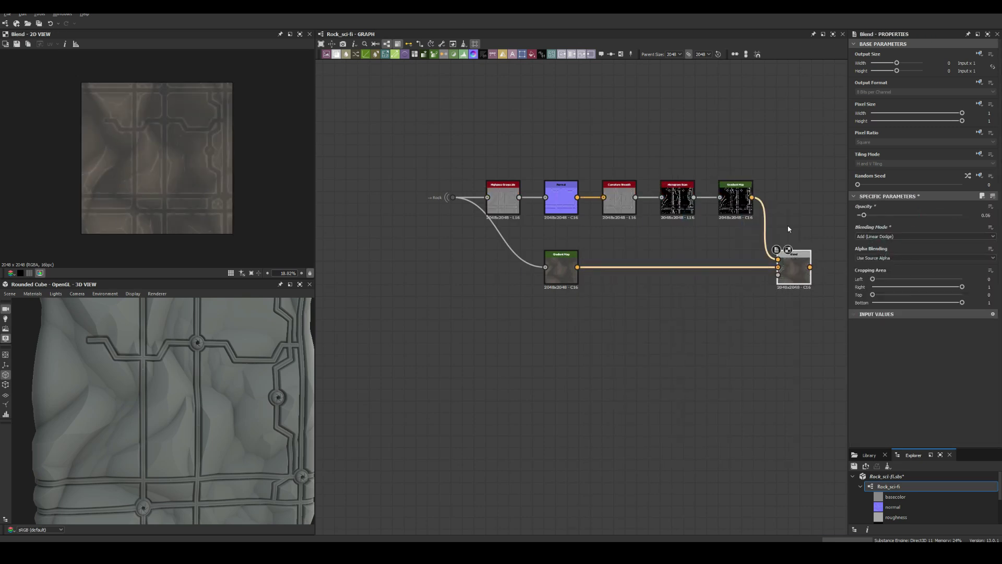
{"action": "scroll", "coordinate": [205, 373], "scroll_direction": "up", "scroll_amount": 3}
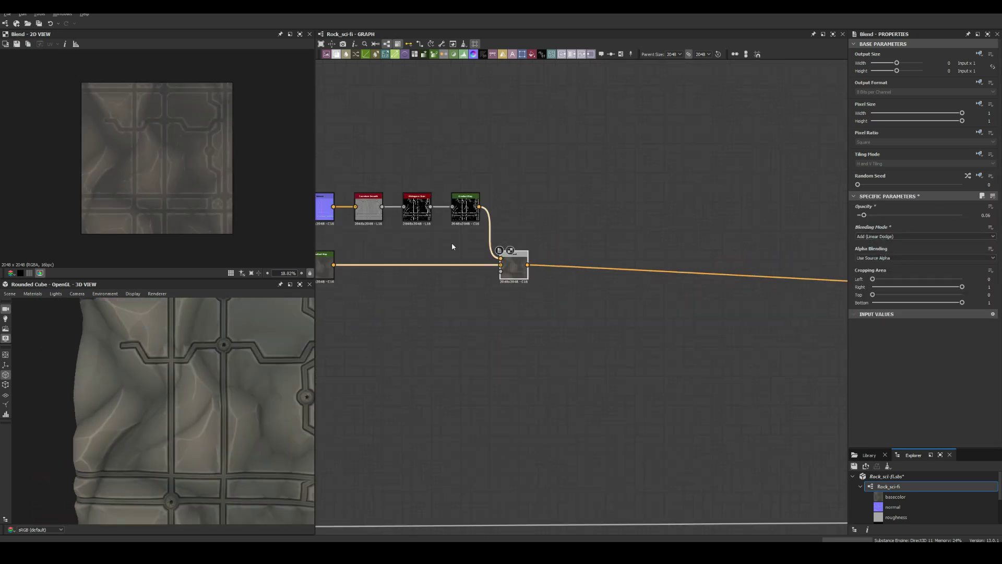
Duplicate the Histogram Scan and attach it to the panel Blend output for a panel-line mask.
{"action": "left_click", "coordinate": [574, 274]}
{"action": "key", "text": "ctrl+shift+d"}
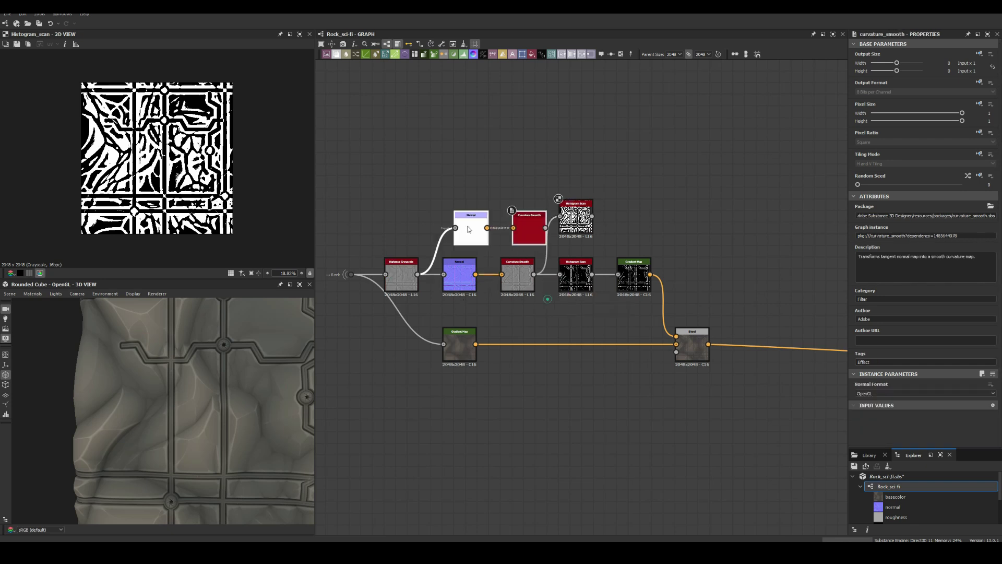
{"action": "left_click", "coordinate": [575, 217]}
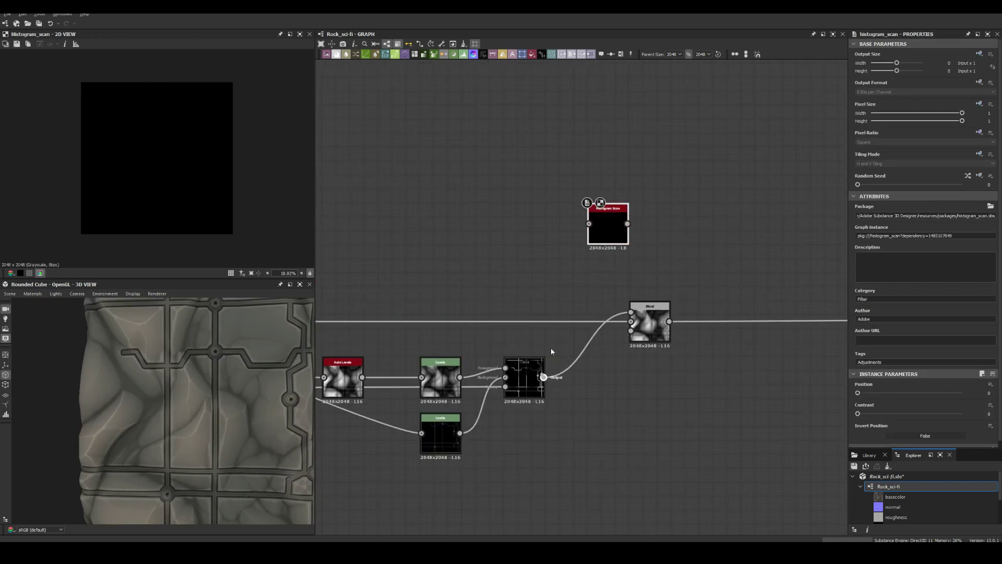
{"action": "left_click", "coordinate": [588, 293], "text": "alt"}
{"action": "left_click_drag", "start_coordinate": [547, 293], "coordinate": [657, 394]}
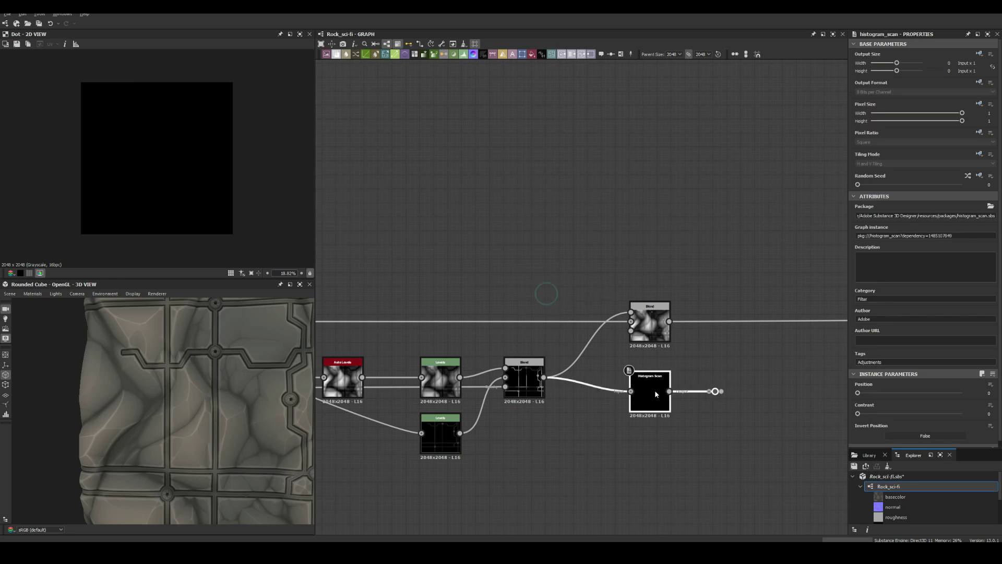
{"action": "left_click", "coordinate": [715, 391]}
{"action": "left_click", "coordinate": [869, 60]}
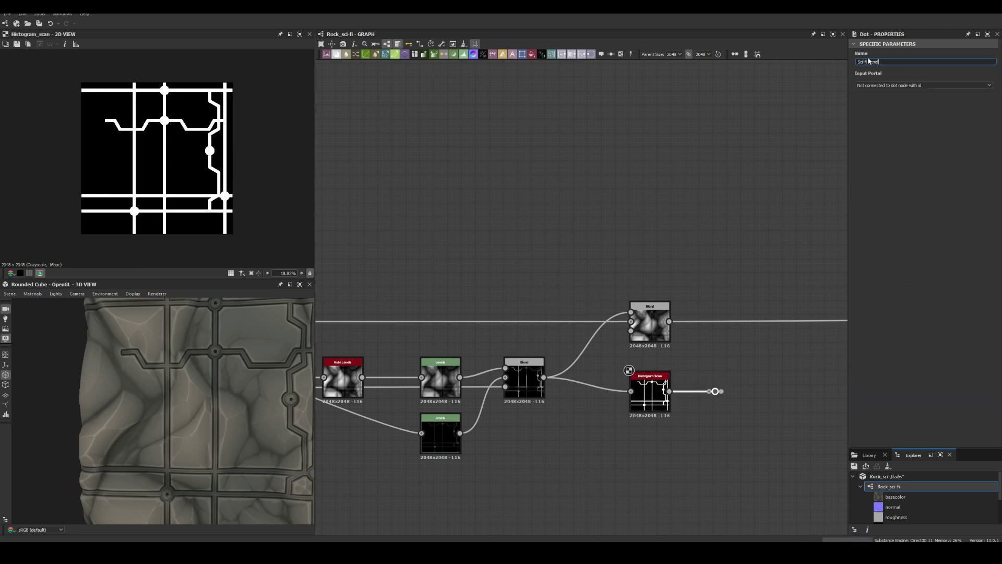
Place a Sci-fi_panel_mask portal dot in the base colour chain.
{"action": "key", "text": "space"}
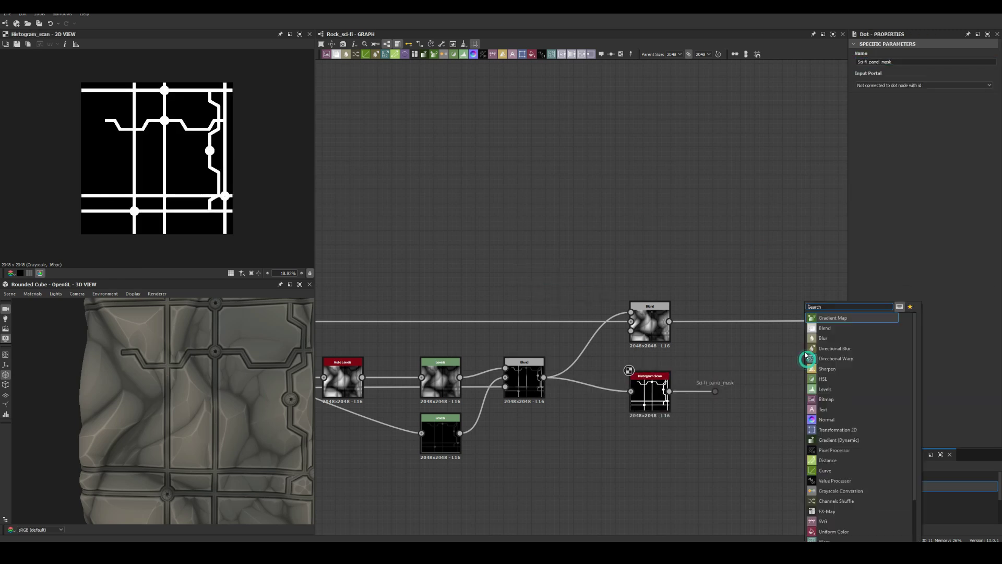
{"action": "left_click", "coordinate": [804, 357]}
{"action": "left_click", "coordinate": [473, 264]}
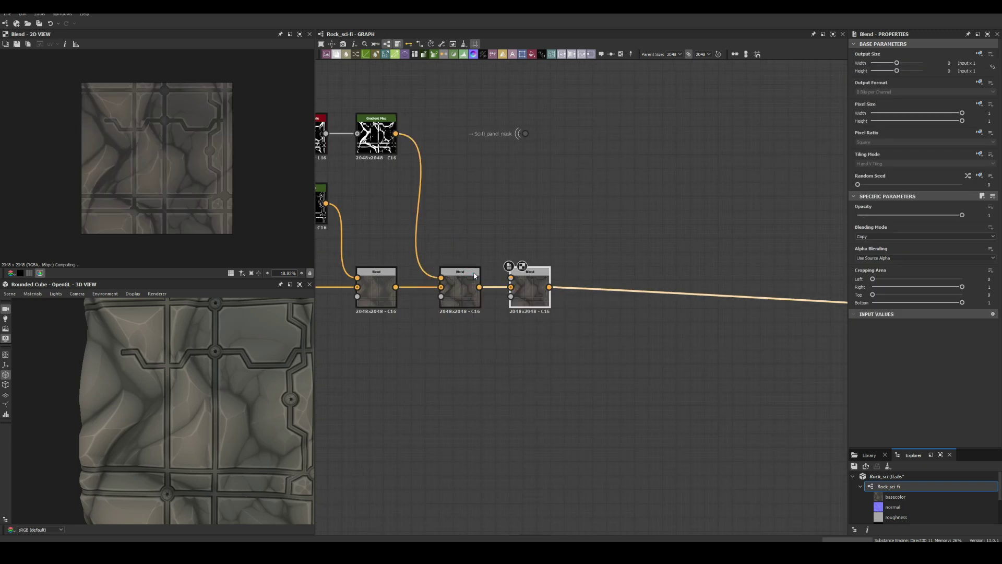
{"action": "middle_click_drag", "start_coordinate": [522, 266], "coordinate": [792, 279]}
{"action": "scroll", "coordinate": [792, 278], "scroll_direction": "up", "scroll_amount": 5}
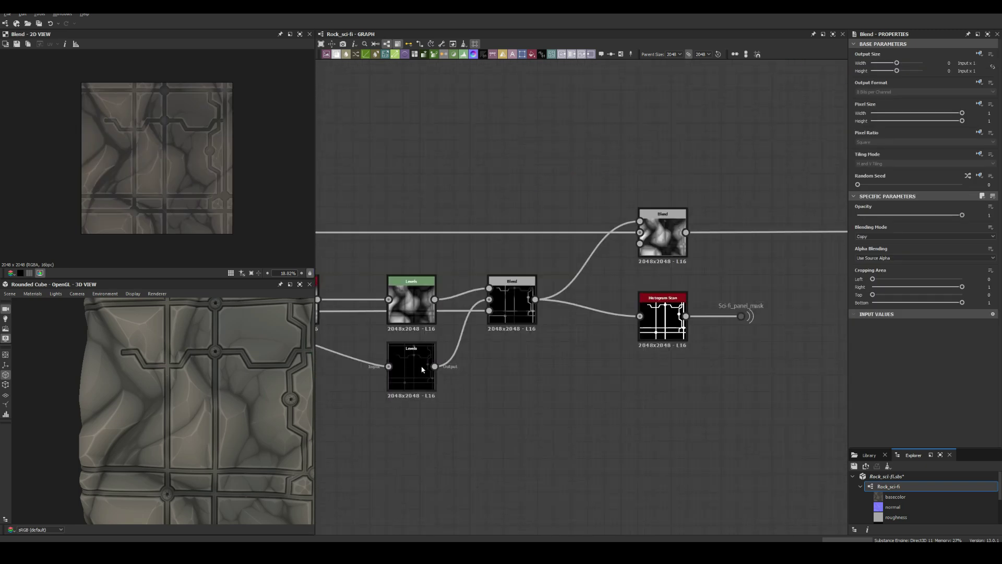
Name the Levels output dot Sci-fi_panel_height_map, link its portal, and wire the mask into Blend opacity.
{"action": "left_click_drag", "start_coordinate": [435, 366], "coordinate": [512, 366]}
{"action": "left_click", "coordinate": [493, 405]}
{"action": "left_click", "coordinate": [890, 62]}
{"action": "type", "text": "Sci-fi panel height ma"}
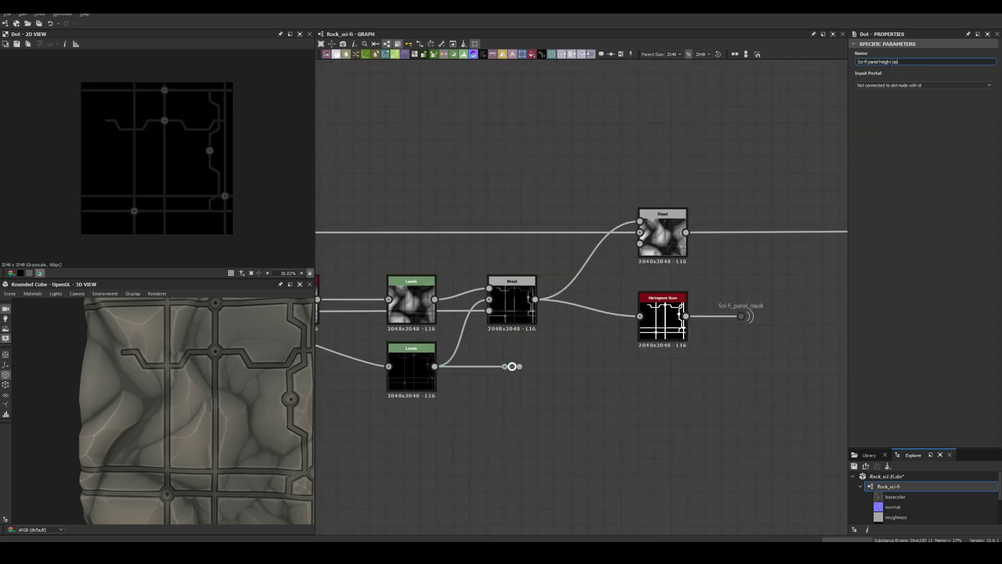
{"action": "left_click_drag", "start_coordinate": [597, 383], "coordinate": [512, 366]}
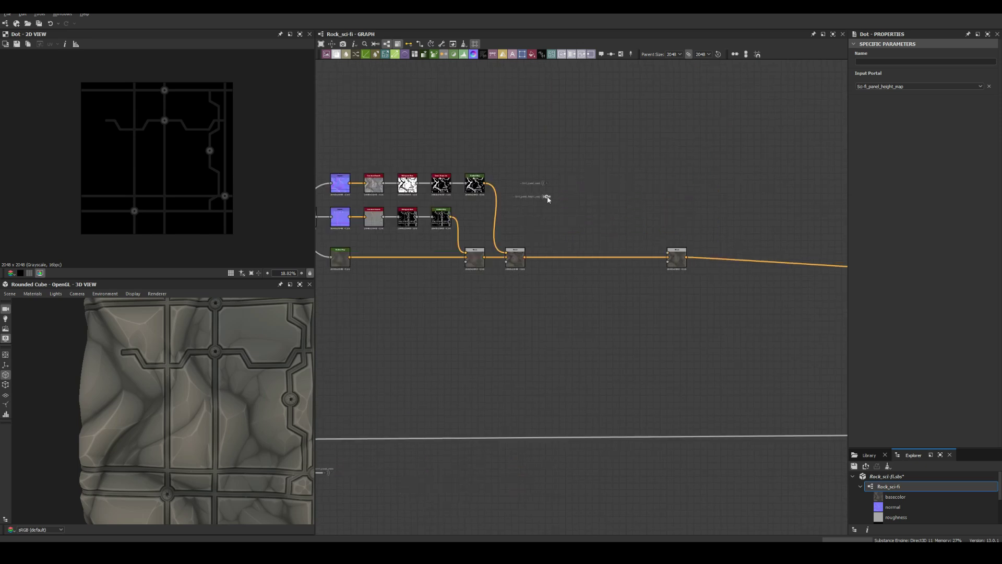
{"action": "left_click_drag", "start_coordinate": [596, 284], "coordinate": [719, 242]}
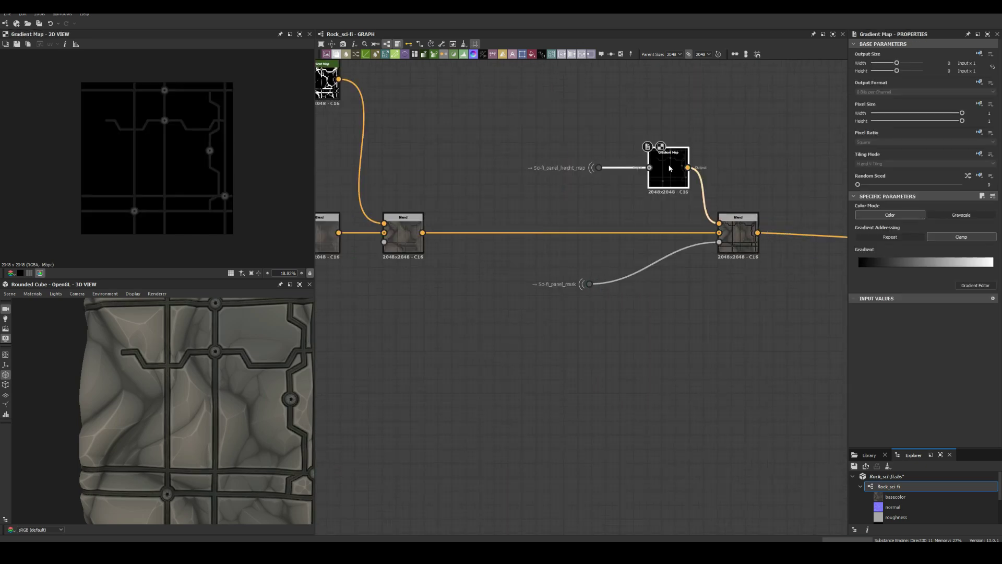
{"action": "type", "text": "au"}
Make the Gradient Map after the panel height map a uniform light grey.
{"action": "left_click", "coordinate": [738, 235]}
{"action": "left_click", "coordinate": [668, 168]}
{"action": "left_click", "coordinate": [986, 263]}
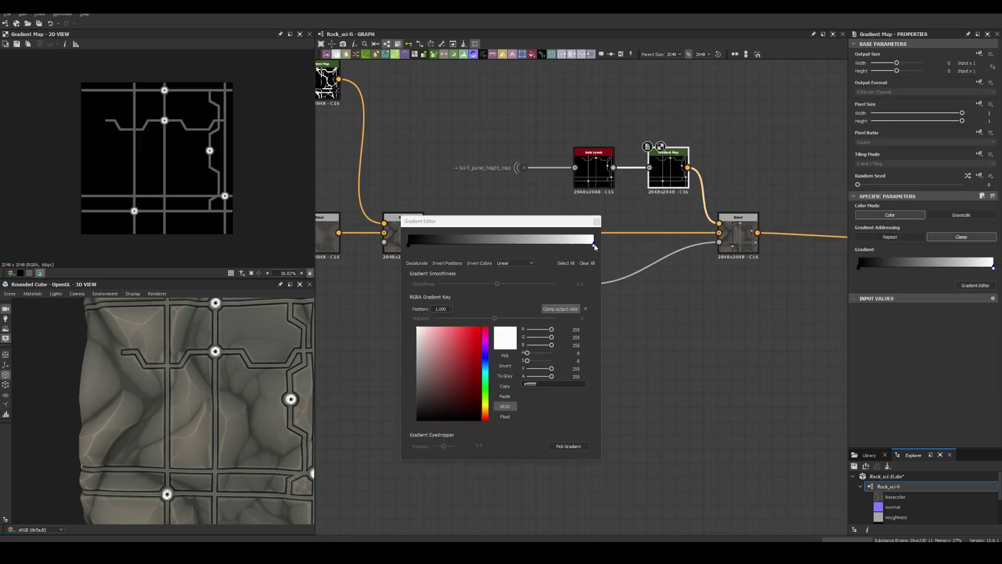
{"action": "left_click_drag", "start_coordinate": [409, 244], "coordinate": [409, 282]}
{"action": "left_click", "coordinate": [597, 221]}
{"action": "scroll", "coordinate": [564, 262], "scroll_direction": "down", "scroll_amount": 3}
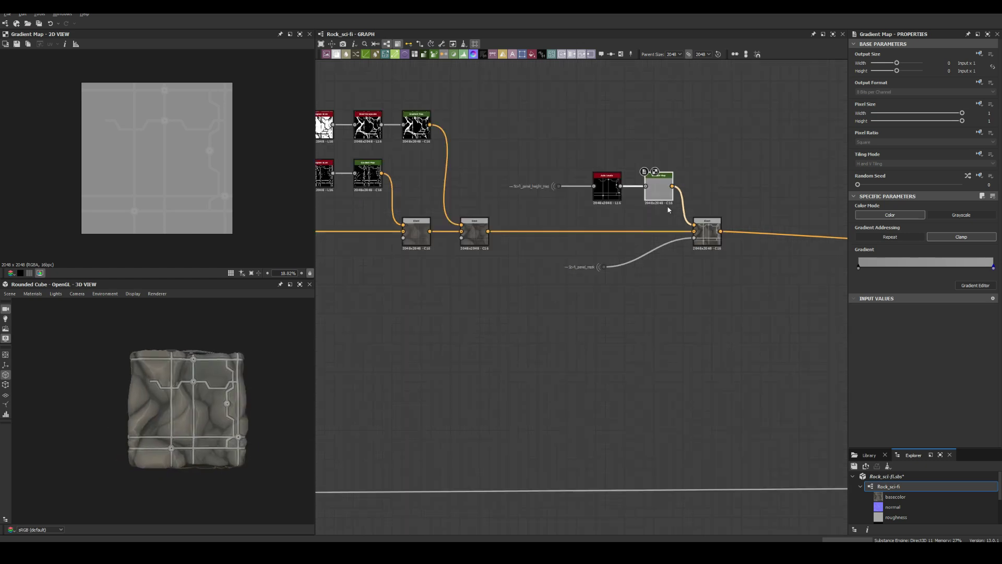
{"action": "scroll", "coordinate": [564, 262], "scroll_direction": "down", "scroll_amount": 3}
{"action": "scroll", "coordinate": [563, 262], "scroll_direction": "up", "scroll_amount": 3}
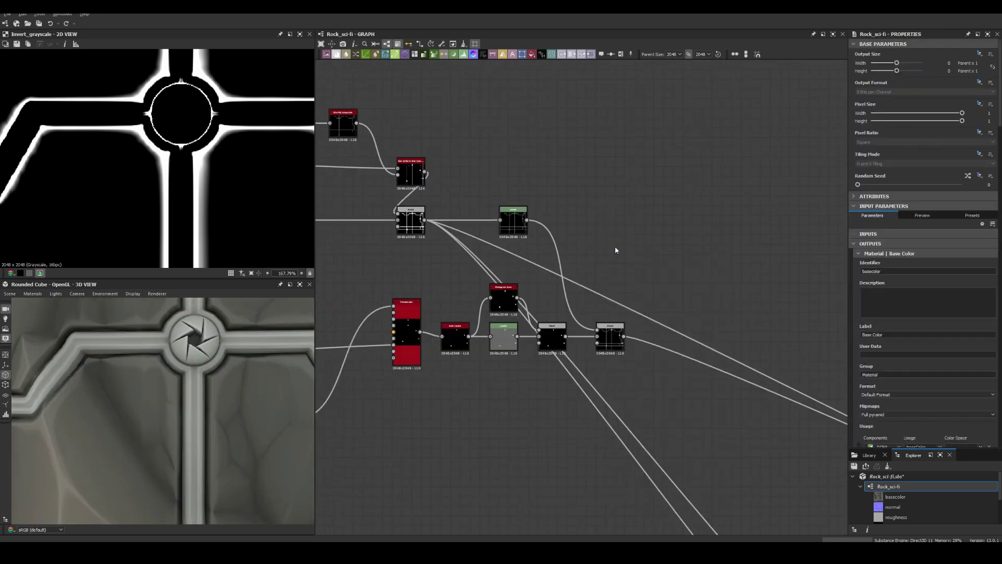
Wire the eyes height map into the top Normal, add a Blend and a Histogram Scan at Position 0.69.
{"action": "left_click_drag", "start_coordinate": [468, 336], "coordinate": [614, 249]}
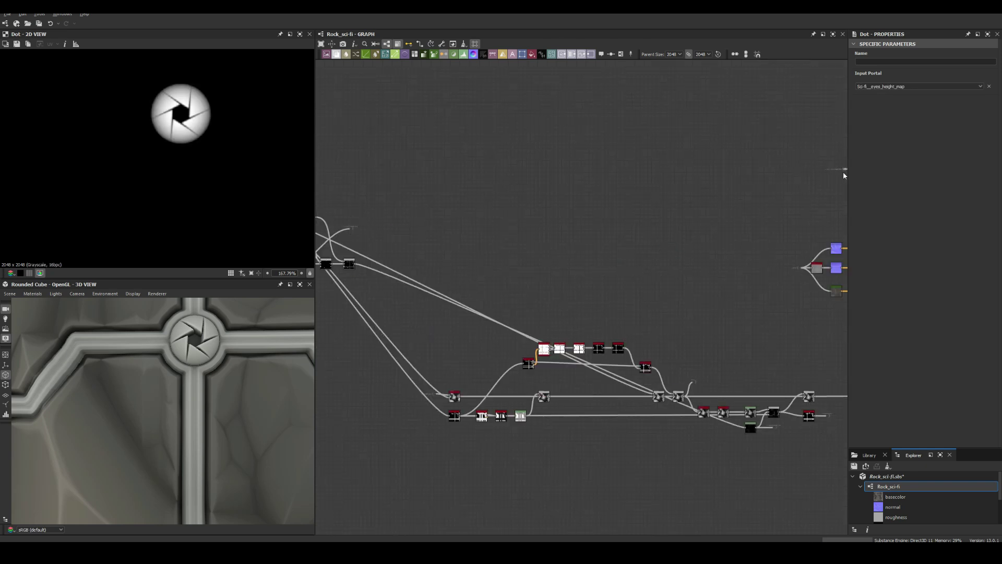
{"action": "left_click_drag", "start_coordinate": [430, 239], "coordinate": [447, 240]}
{"action": "left_click_drag", "start_coordinate": [631, 240], "coordinate": [674, 308]}
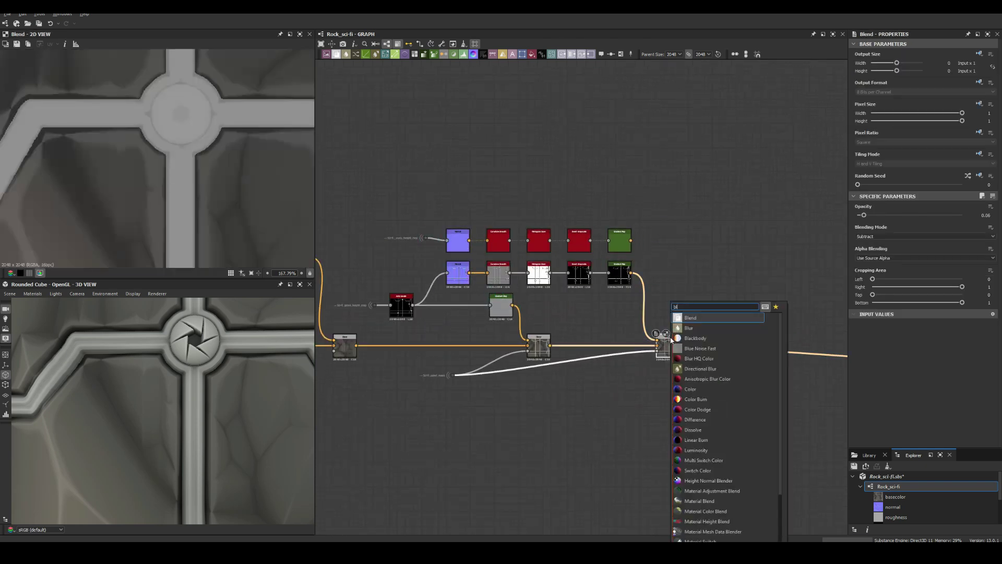
{"action": "left_click", "coordinate": [684, 318]}
{"action": "left_click", "coordinate": [539, 233]}
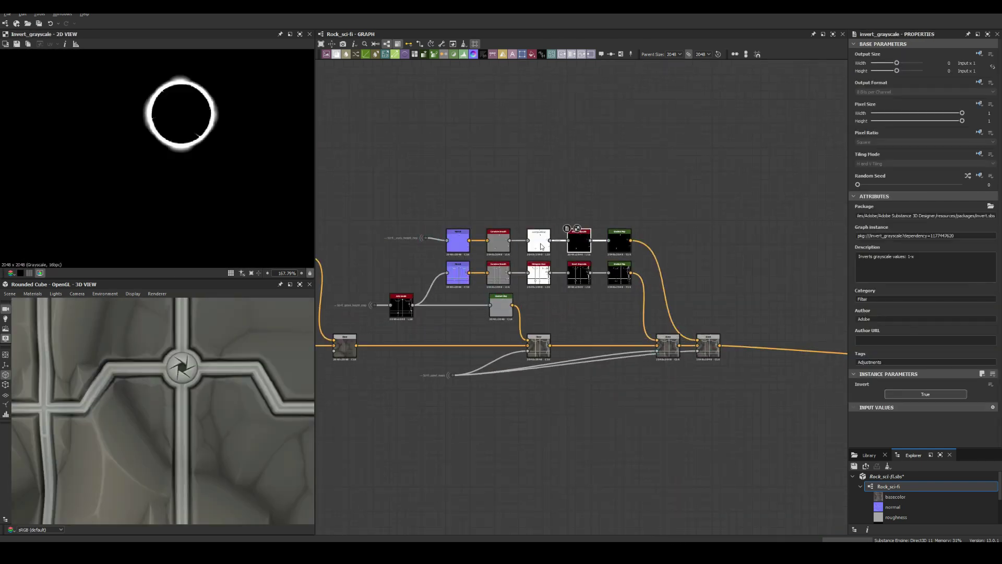
{"action": "type", "text": "hi"}
{"action": "left_click", "coordinate": [590, 324]}
{"action": "left_click_drag", "start_coordinate": [910, 393], "coordinate": [937, 388]}
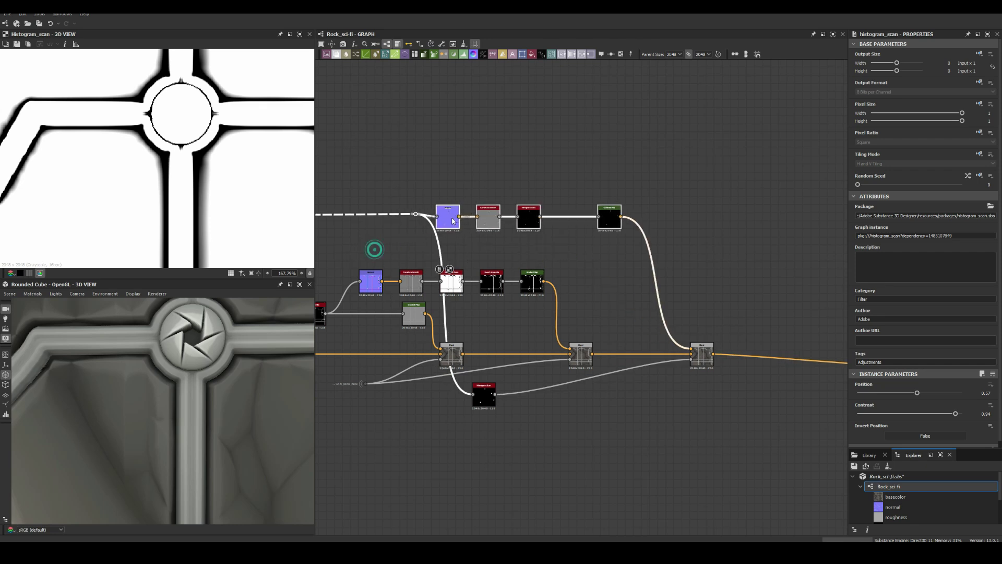
Add a white-ended Gradient Map, preview the bolt-layer Blend, and pull a link from the Rock portal.
{"action": "key", "text": "space"}
{"action": "key", "text": "Return"}
{"action": "left_click", "coordinate": [992, 263]}
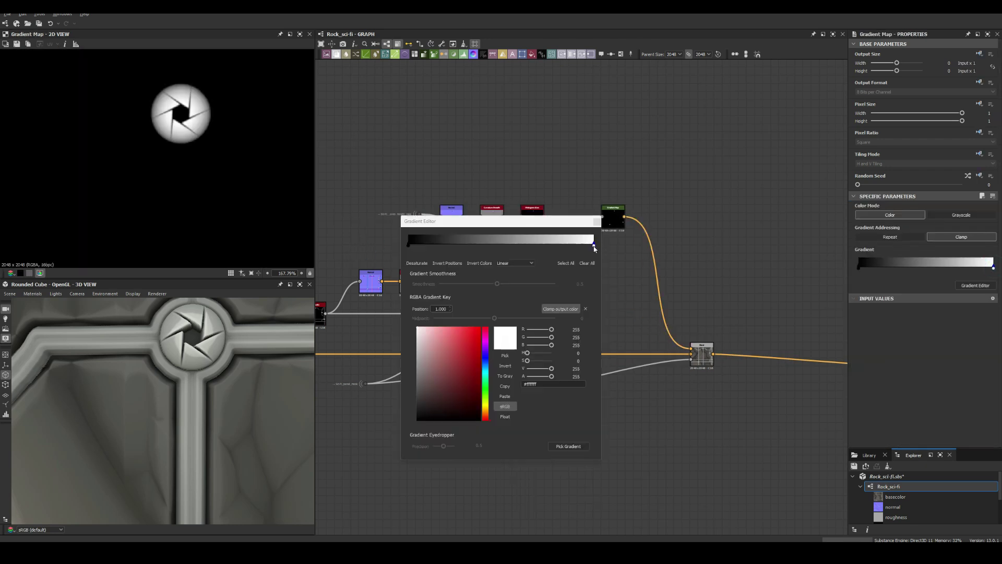
{"action": "left_click", "coordinate": [409, 243]}
{"action": "double_click", "coordinate": [584, 355]}
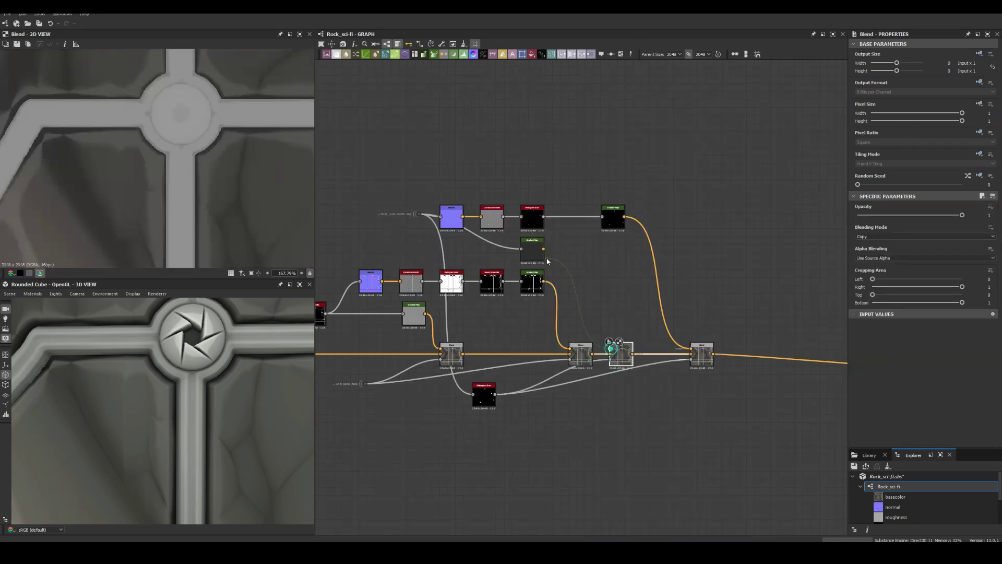
{"action": "scroll", "coordinate": [547, 261], "scroll_direction": "down", "scroll_amount": 3}
{"action": "middle_click_drag", "start_coordinate": [719, 290], "coordinate": [578, 281]}
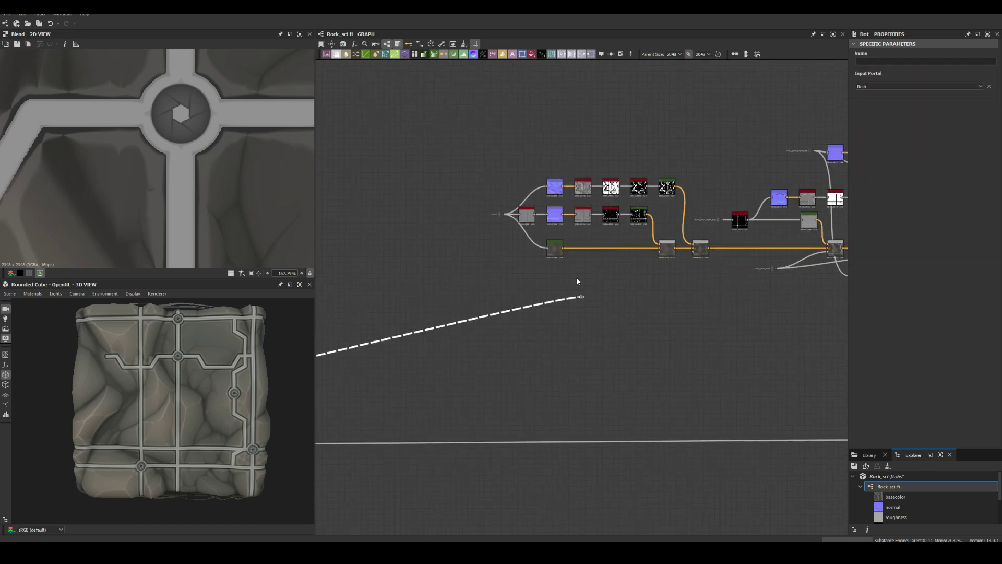
Set the blend to a light Add, chain a second blend with Auto Levels, and plug in the panel mask.
{"action": "scroll", "coordinate": [614, 250], "scroll_direction": "up", "scroll_amount": 2}
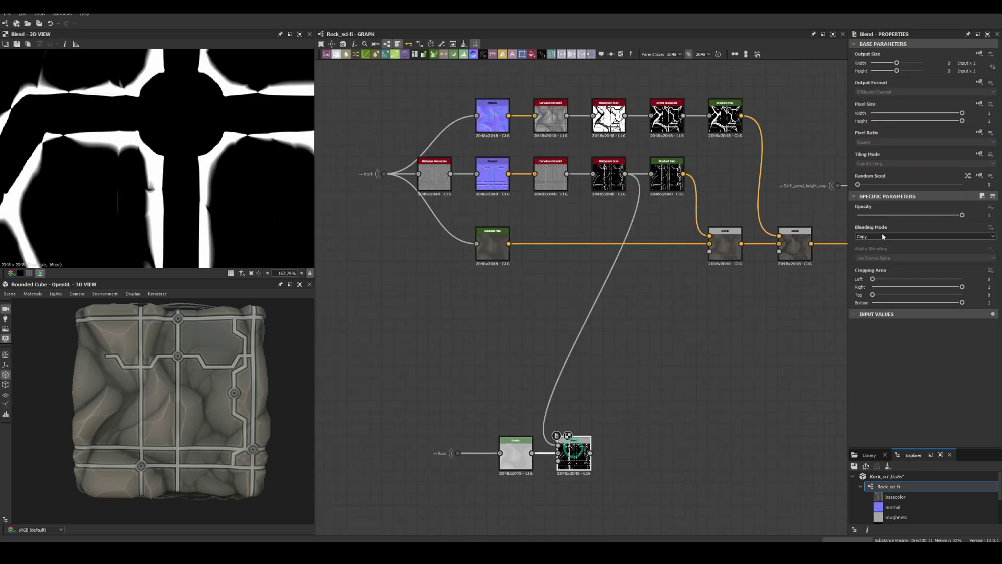
{"action": "scroll", "coordinate": [883, 236], "scroll_direction": "down", "scroll_amount": 1}
{"action": "left_click", "coordinate": [866, 215]}
{"action": "left_click_drag", "start_coordinate": [590, 453], "coordinate": [632, 454]}
{"action": "left_click_drag", "start_coordinate": [741, 115], "coordinate": [618, 449]}
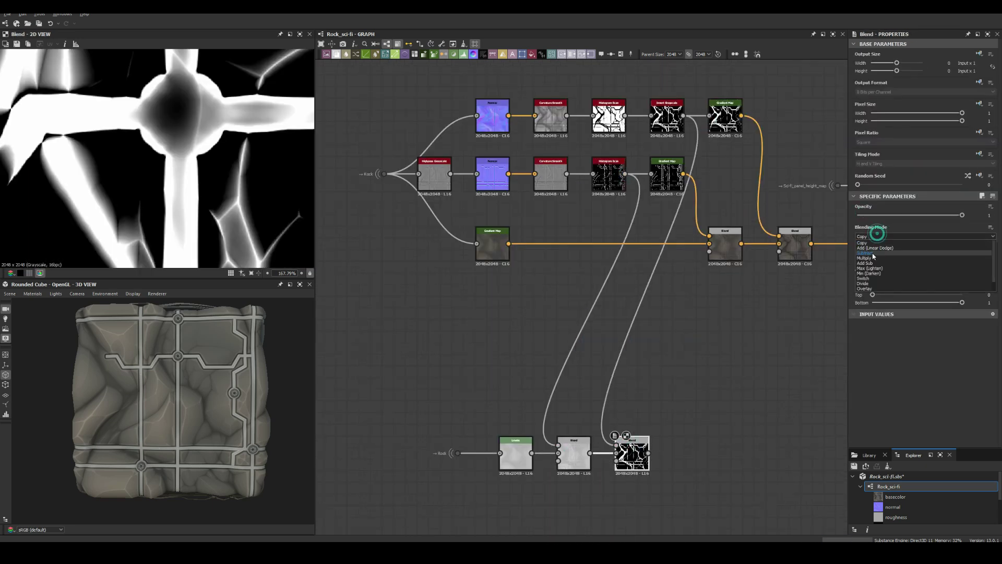
{"action": "scroll", "coordinate": [924, 237], "scroll_direction": "down", "scroll_amount": 1}
{"action": "scroll", "coordinate": [556, 360], "scroll_direction": "down", "scroll_amount": 3}
{"action": "scroll", "coordinate": [644, 370], "scroll_direction": "up", "scroll_amount": 4}
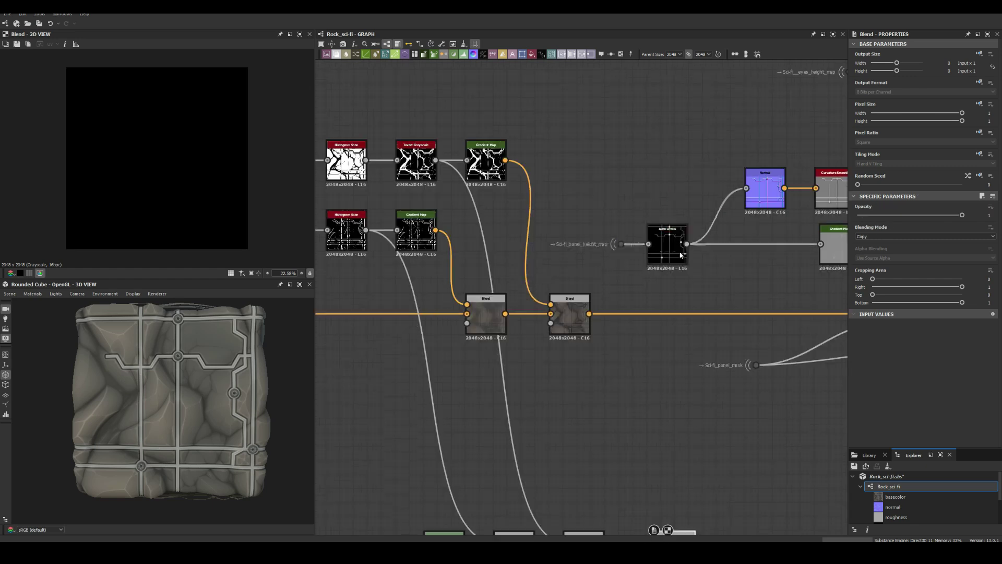
{"action": "key", "text": "ctrl+v"}
{"action": "left_click_drag", "start_coordinate": [558, 417], "coordinate": [478, 438]}
{"action": "mouse_move", "coordinate": [544, 444]}
{"action": "left_mouse_down"}
{"action": "mouse_move", "coordinate": [587, 400]}
{"action": "mouse_move", "coordinate": [678, 391]}
{"action": "left_mouse_up"}
Add a blend masked by the panel mask, fed by the Histogram Scan, in Add mode at 0.14 opacity.
{"action": "middle_click_drag", "start_coordinate": [731, 365], "coordinate": [551, 329]}
{"action": "key", "text": "ctrl+v"}
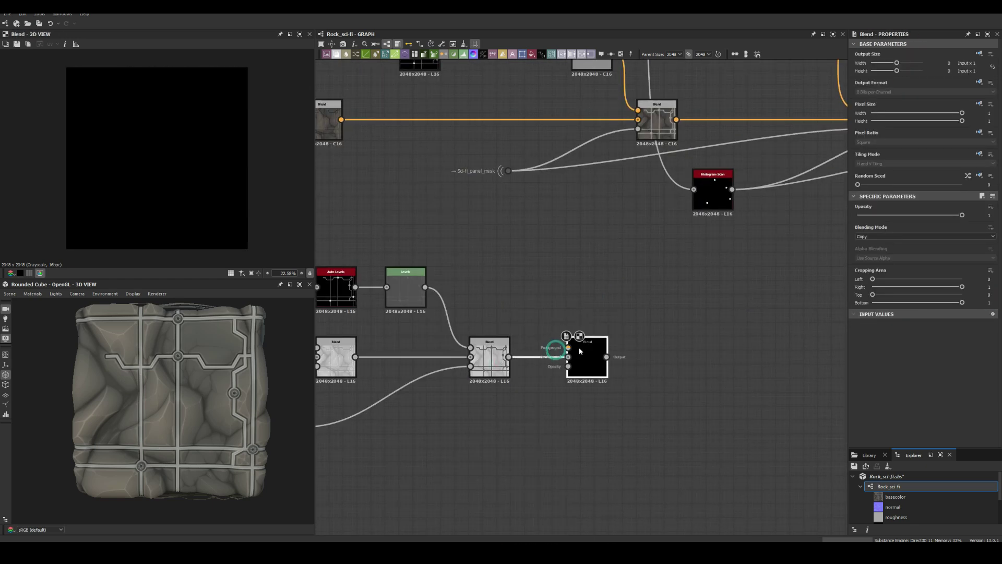
{"action": "scroll", "coordinate": [661, 252], "scroll_direction": "down", "scroll_amount": 2}
{"action": "scroll", "coordinate": [537, 382], "scroll_direction": "up", "scroll_amount": 2}
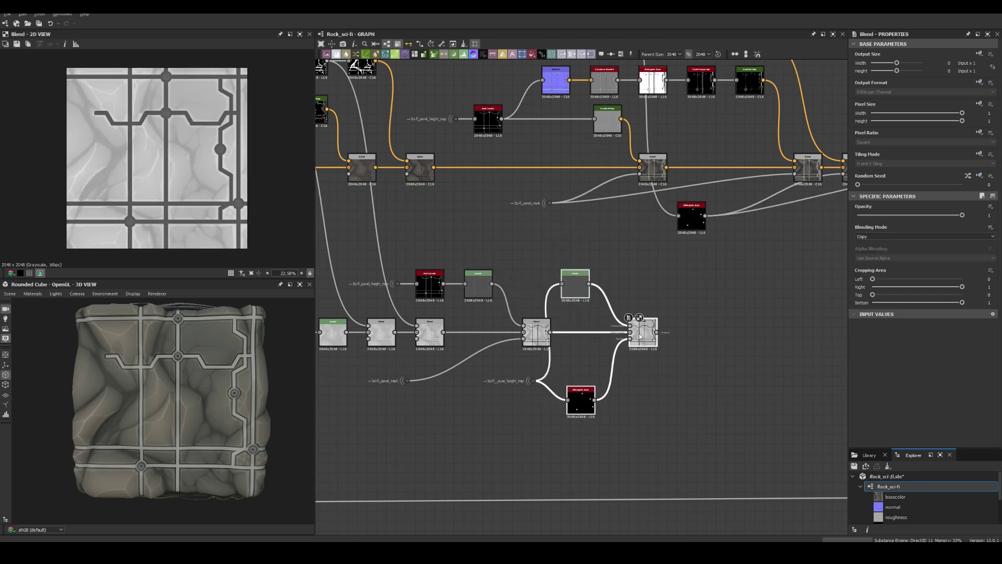
{"action": "middle_click_drag", "start_coordinate": [779, 335], "coordinate": [781, 401]}
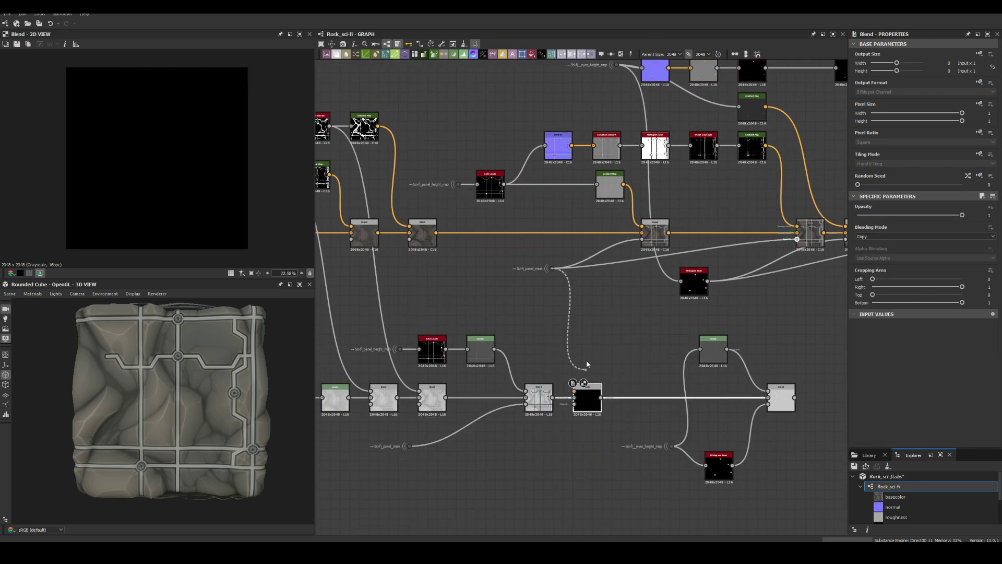
{"action": "left_click", "coordinate": [410, 446]}
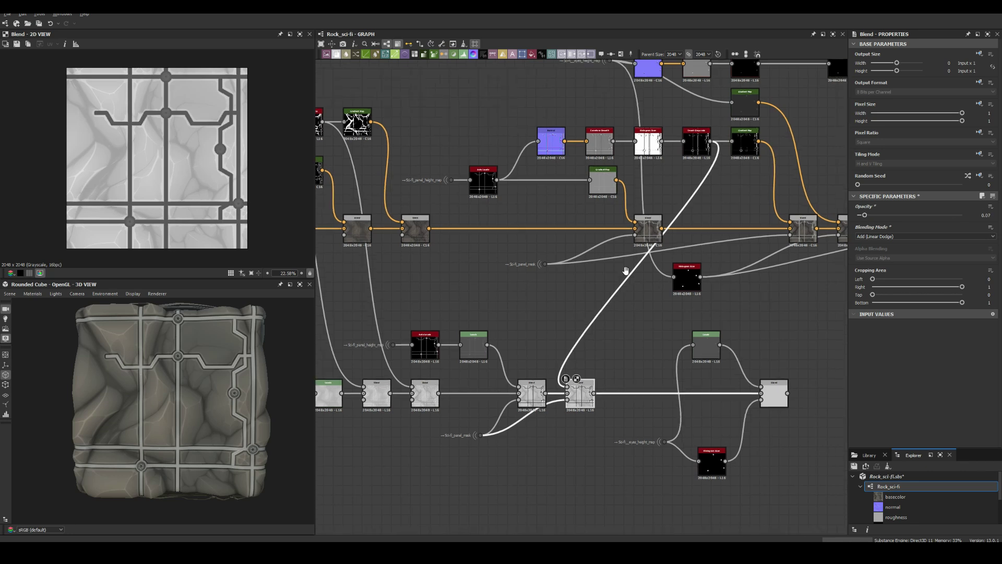
{"action": "left_click_drag", "start_coordinate": [766, 67], "coordinate": [711, 477]}
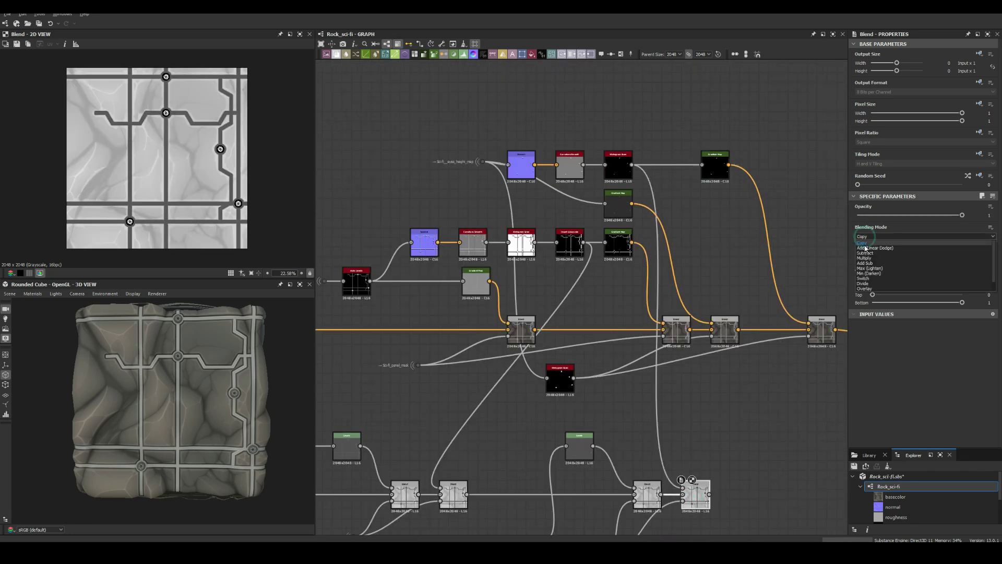
{"action": "left_click", "coordinate": [865, 248]}
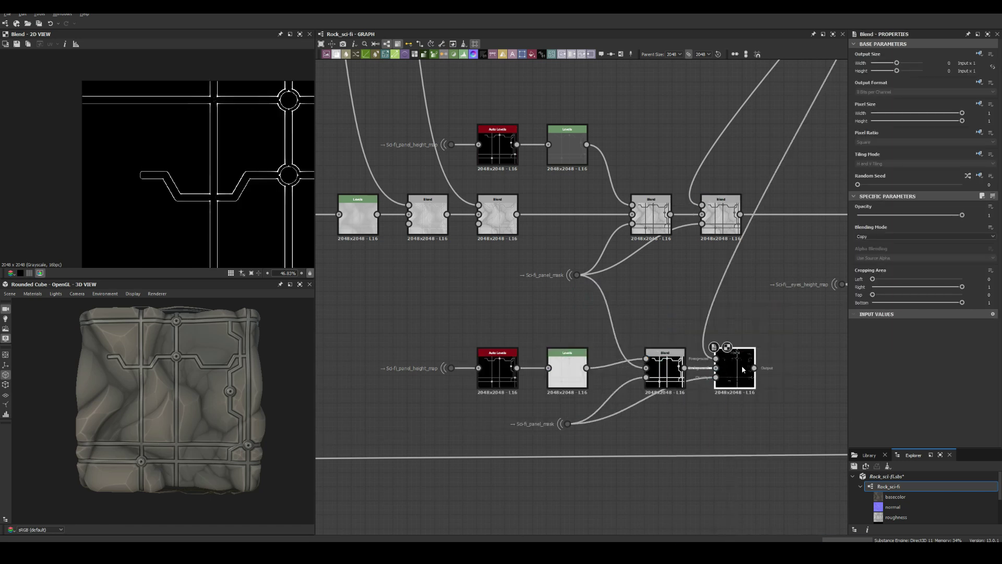
{"action": "left_click", "coordinate": [872, 215]}
{"action": "scroll", "coordinate": [546, 300], "scroll_direction": "down", "scroll_amount": 3}
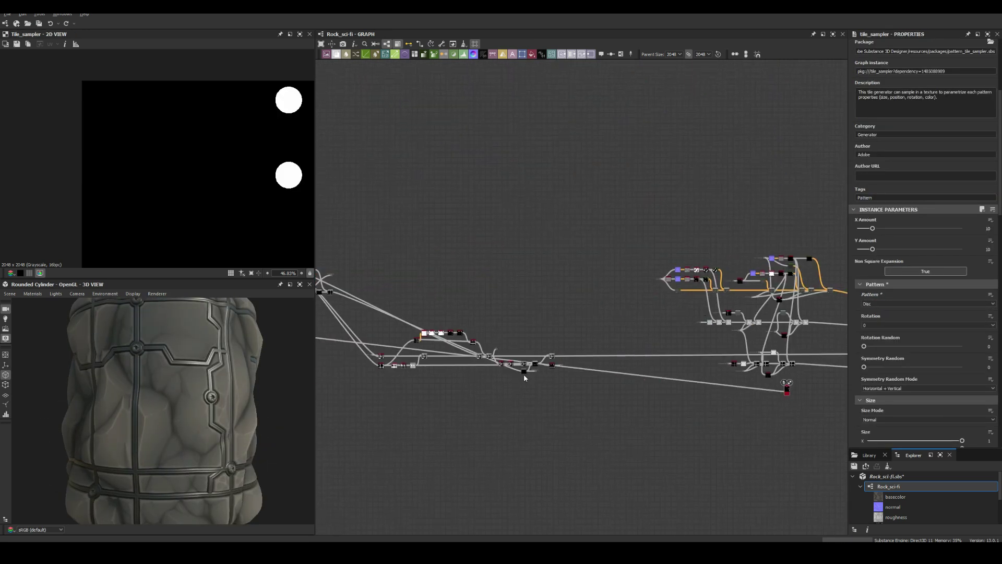
Link the Sci_fi_panel portal and set the Histogram Scan after the Tile Sampler to Position 0.04.
{"action": "left_click", "coordinate": [431, 177]}
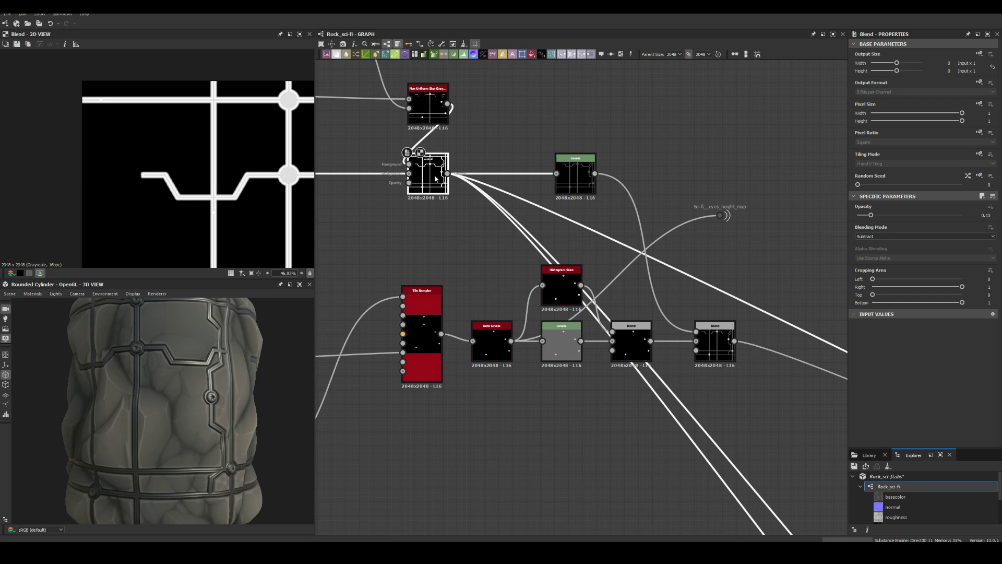
{"action": "scroll", "coordinate": [688, 299], "scroll_direction": "down", "scroll_amount": 3}
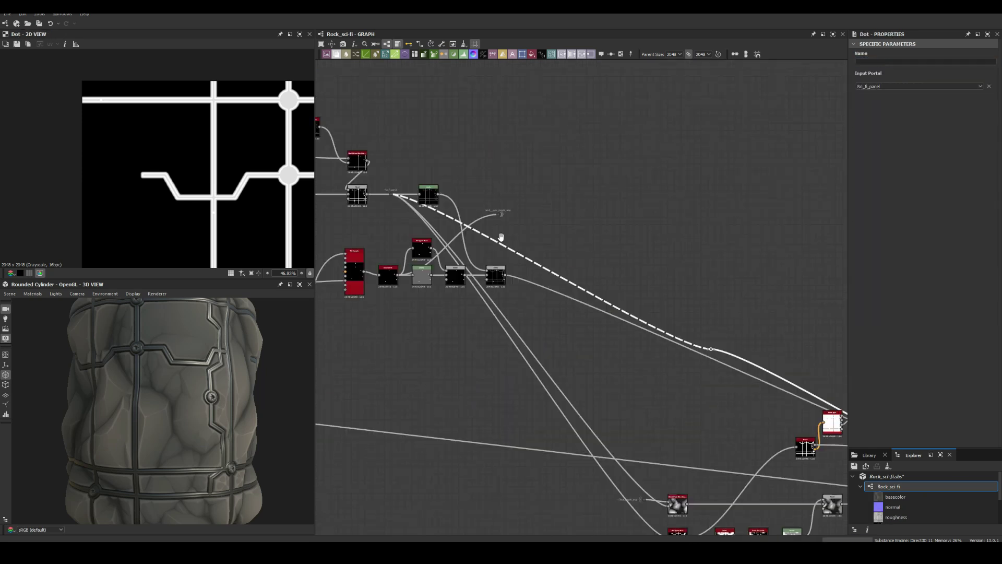
{"action": "middle_click_drag", "start_coordinate": [688, 298], "coordinate": [560, 302]}
{"action": "left_click", "coordinate": [474, 259]}
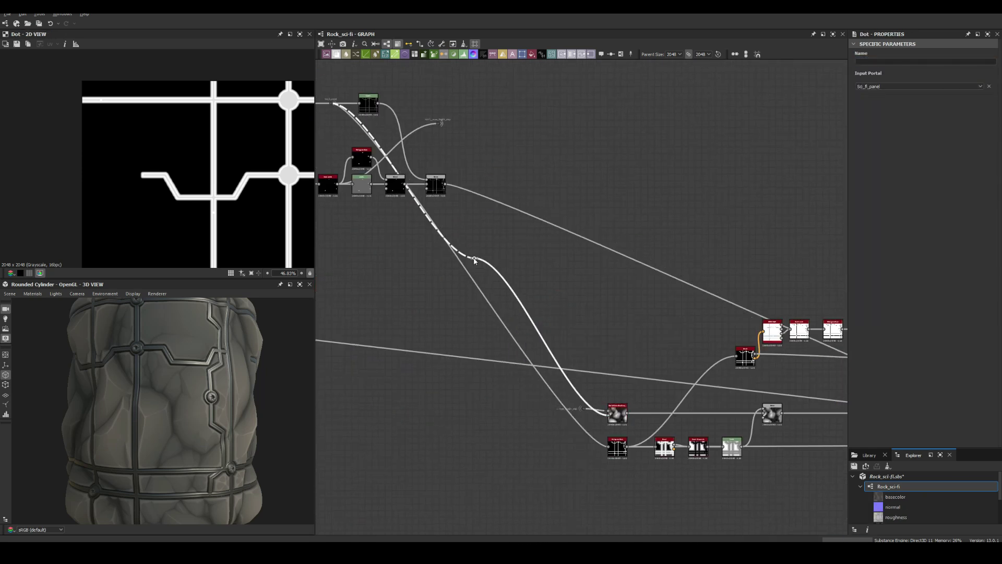
{"action": "left_click", "coordinate": [607, 415]}
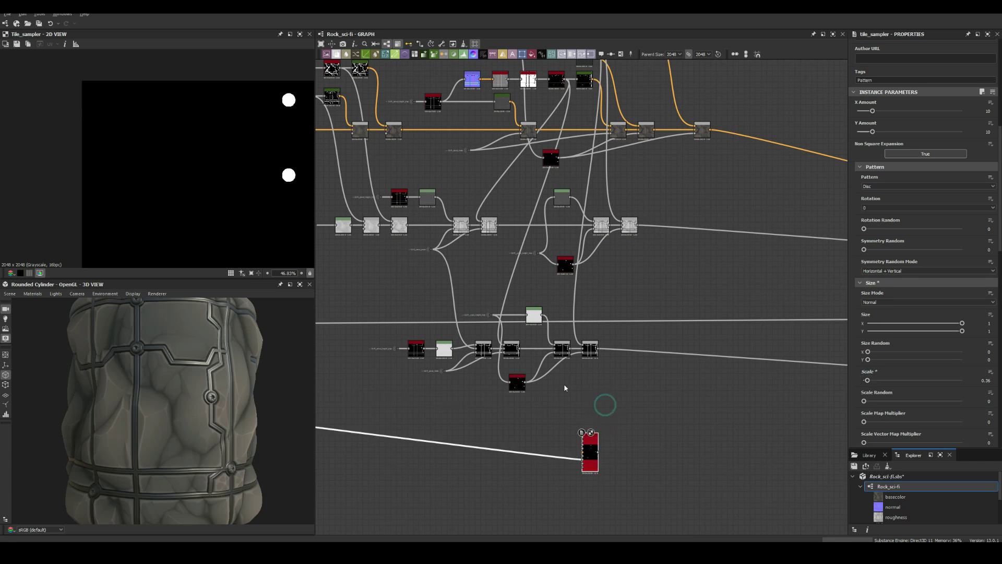
{"action": "scroll", "coordinate": [565, 388], "scroll_direction": "up", "scroll_amount": 3}
{"action": "left_click_drag", "start_coordinate": [858, 386], "coordinate": [864, 390]}
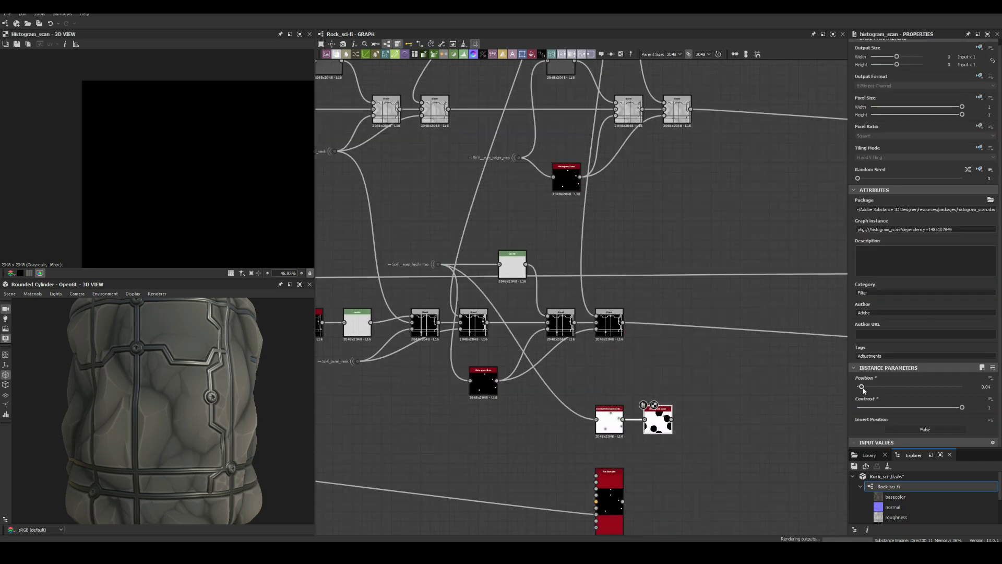
Add an Invert Grayscale node and place a Sci-fi_eyes_height_map portal.
{"action": "scroll", "coordinate": [522, 365], "scroll_direction": "up", "scroll_amount": 2}
{"action": "key", "text": "space"}
{"action": "type", "text": "invert"}
{"action": "key", "text": "Return"}
{"action": "scroll", "coordinate": [349, 171], "scroll_direction": "down", "scroll_amount": 2}
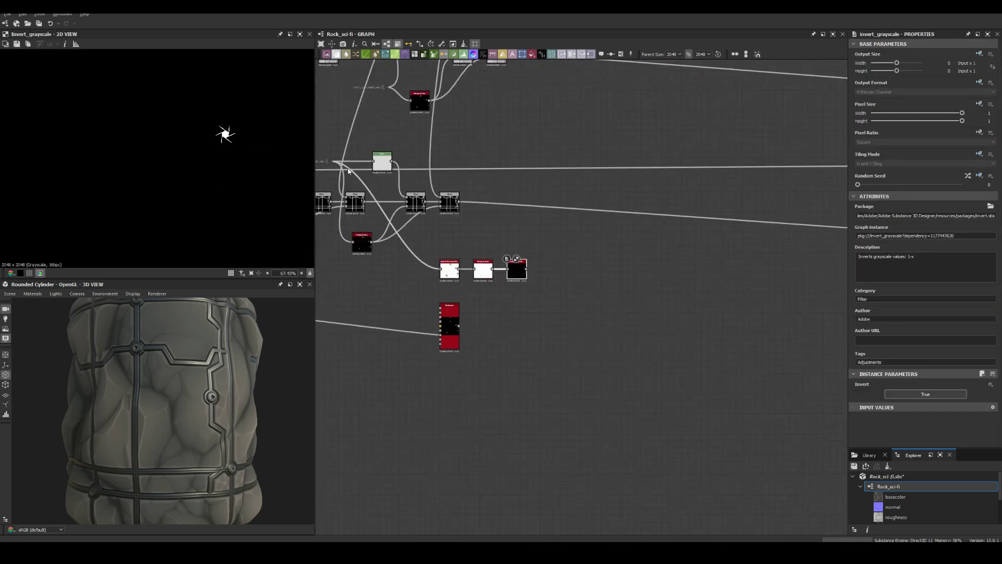
{"action": "left_click_drag", "start_coordinate": [348, 171], "coordinate": [547, 241]}
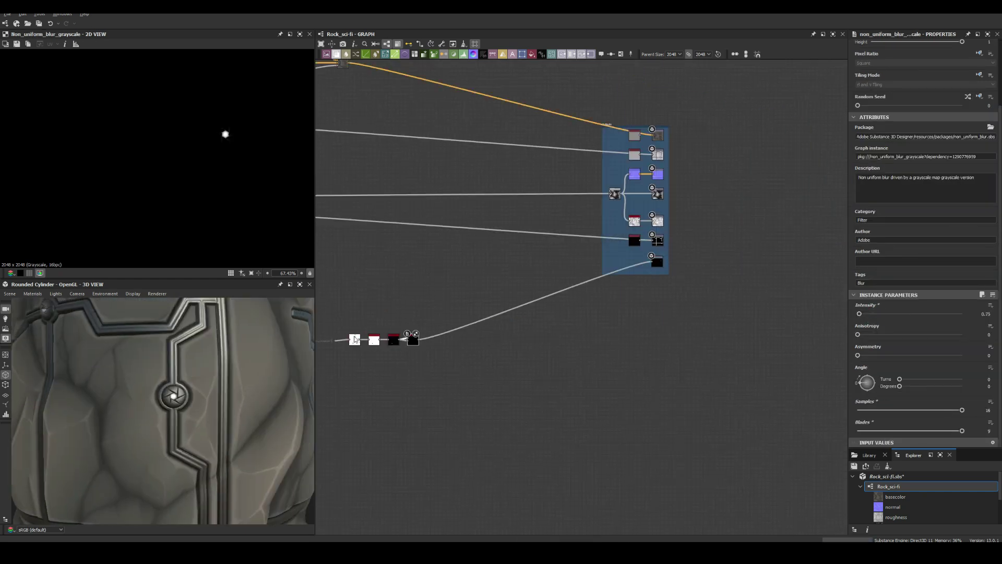
Try different Splatter Circular blade sizes, undoing back to Size X 0.1 and Size Y 0.12.
{"action": "scroll", "coordinate": [224, 373], "scroll_direction": "down", "scroll_amount": 5}
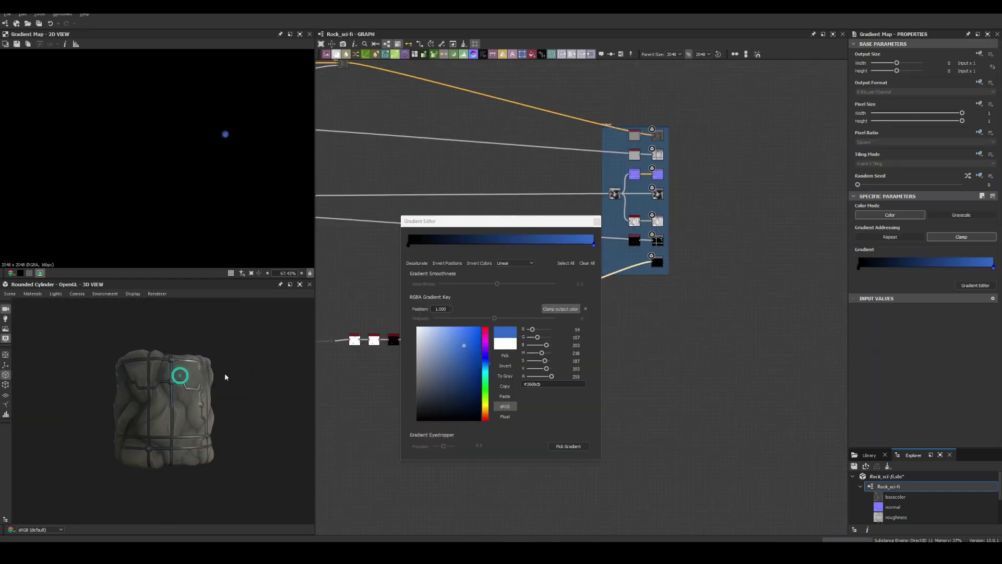
{"action": "scroll", "coordinate": [271, 377], "scroll_direction": "up", "scroll_amount": 8}
{"action": "left_click", "coordinate": [596, 222]}
{"action": "scroll", "coordinate": [394, 256], "scroll_direction": "up", "scroll_amount": 5}
{"action": "left_click", "coordinate": [501, 270]}
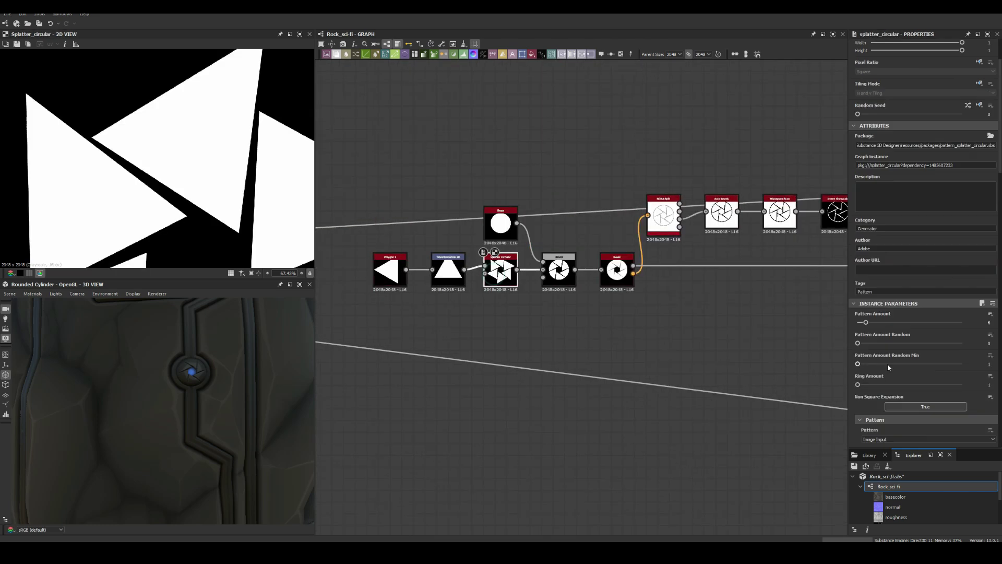
{"action": "scroll", "coordinate": [888, 365], "scroll_direction": "down", "scroll_amount": 5}
{"action": "left_click_drag", "start_coordinate": [877, 274], "coordinate": [872, 275]}
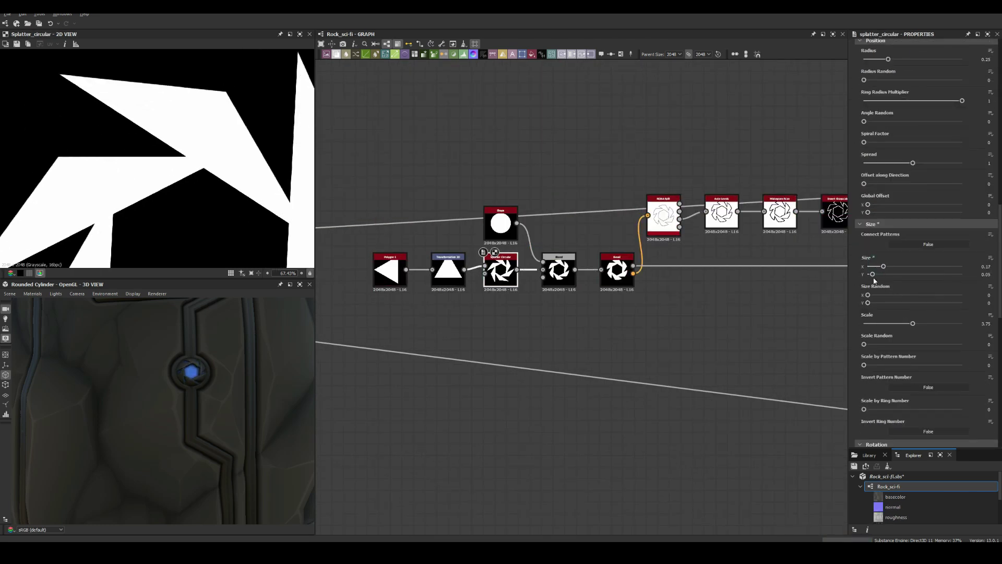
{"action": "key", "text": "ctrl+z"}
{"action": "key", "text": "ctrl+z"}
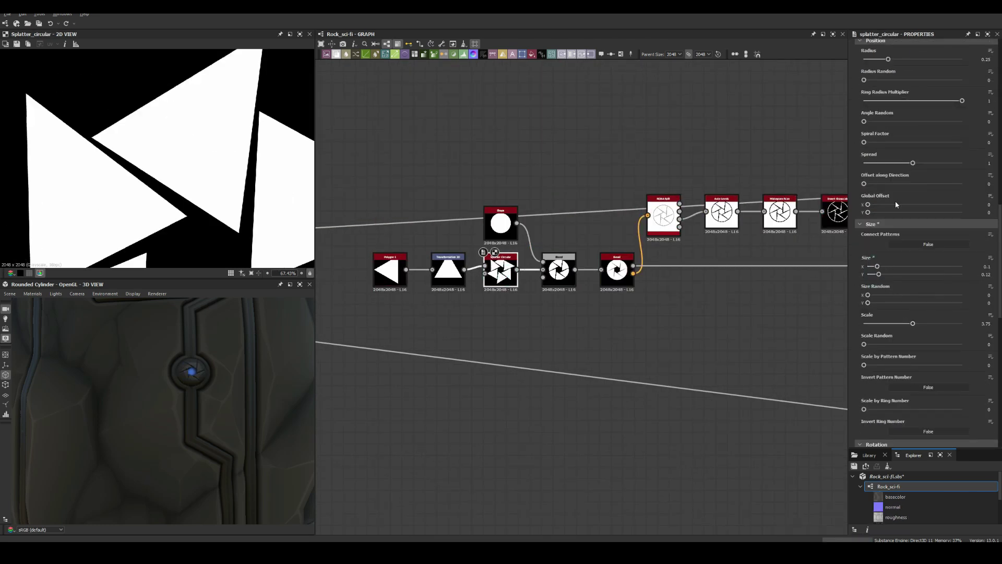
{"action": "scroll", "coordinate": [878, 176], "scroll_direction": "up", "scroll_amount": 5}
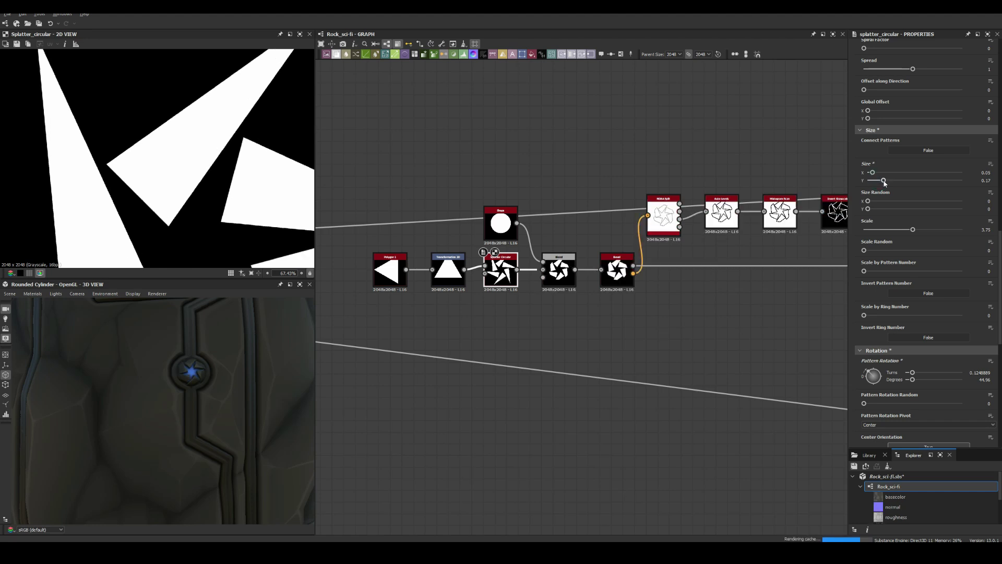
{"action": "left_click_drag", "start_coordinate": [886, 182], "coordinate": [886, 181]}
{"action": "scroll", "coordinate": [202, 350], "scroll_direction": "up", "scroll_amount": 5}
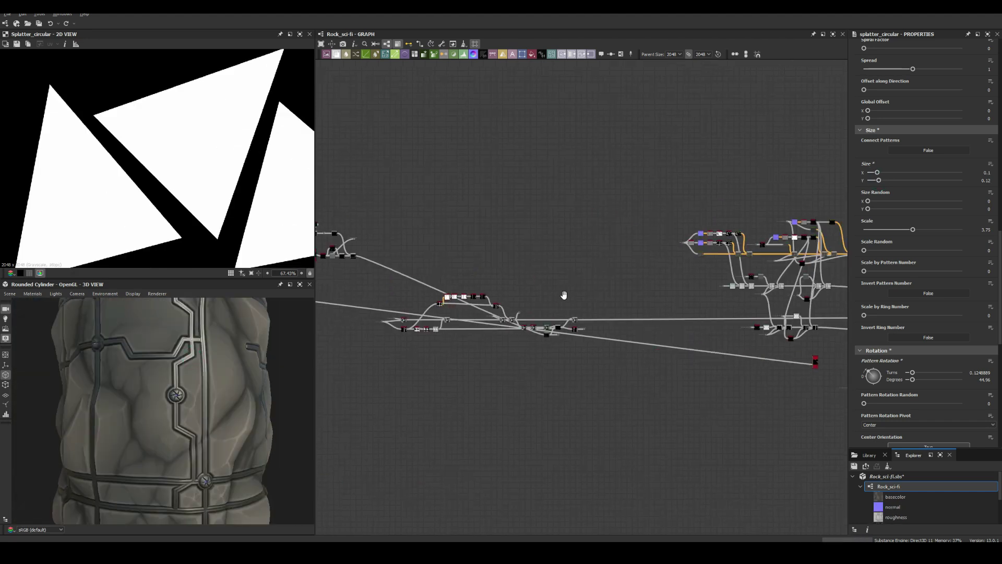
{"action": "type", "text": "fr"}
{"action": "key", "text": "Return"}
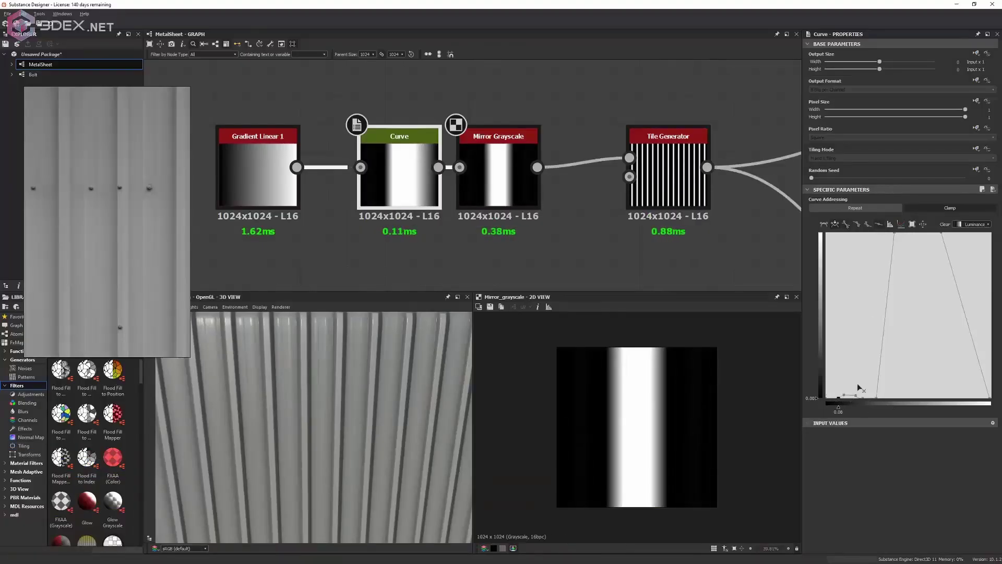
Align the two selected top curve points to level the top of the curve.
{"action": "left_click", "coordinate": [859, 374]}
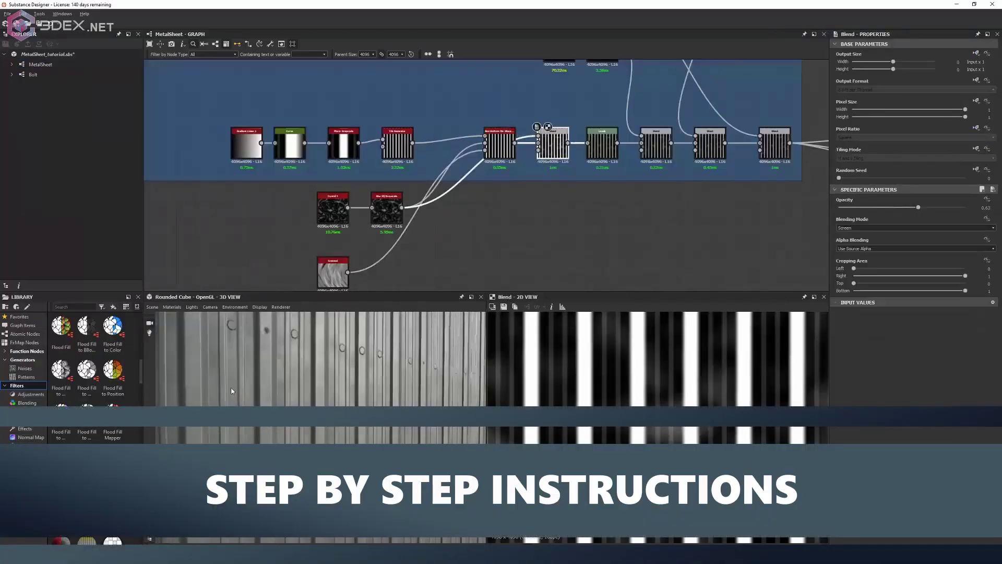
{"action": "left_click", "coordinate": [345, 365]}
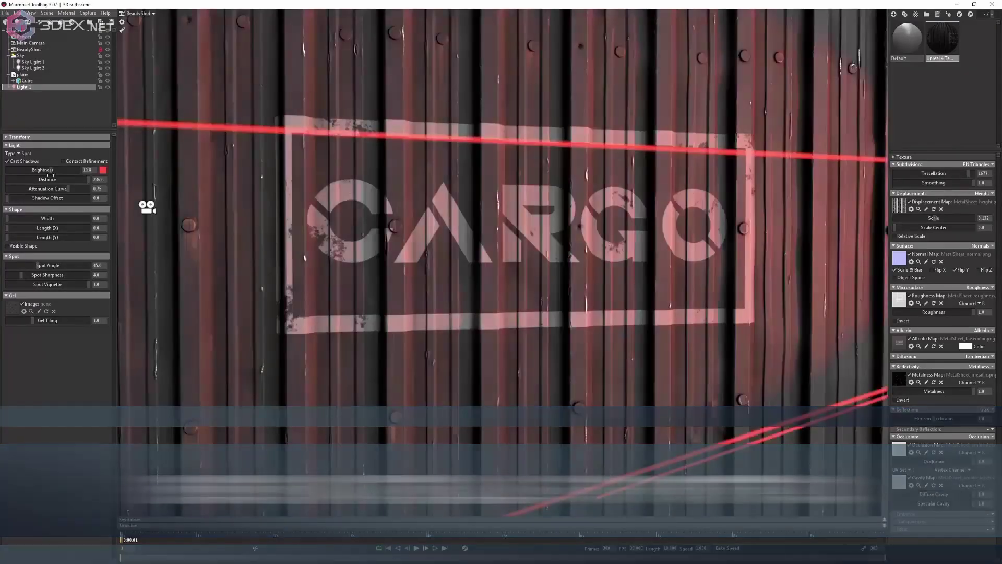
Lower the red spot light's Brightness from 10.8 to about 5.79 to soften the CARGO panel glow.
{"action": "left_click_drag", "start_coordinate": [50, 174], "coordinate": [45, 176]}
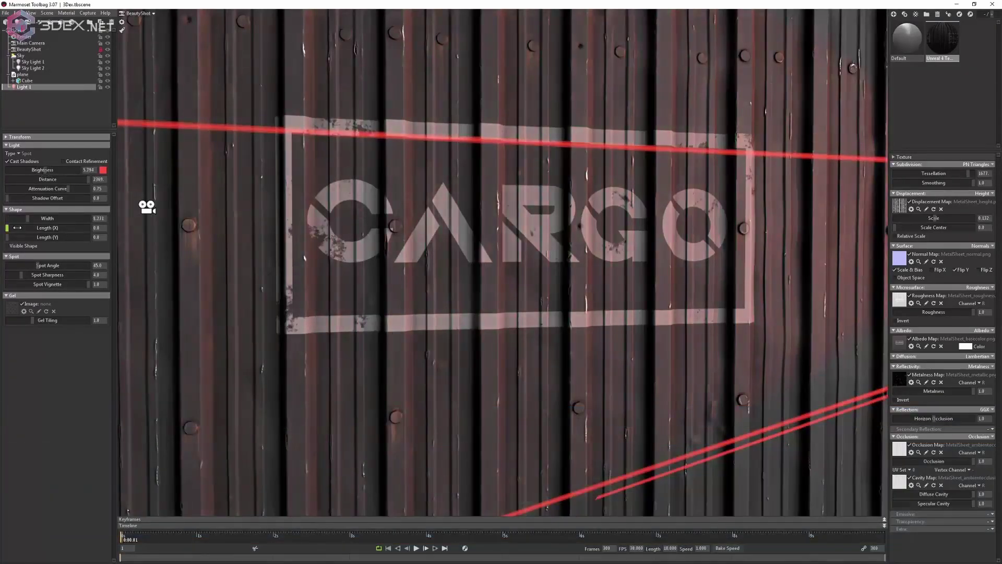